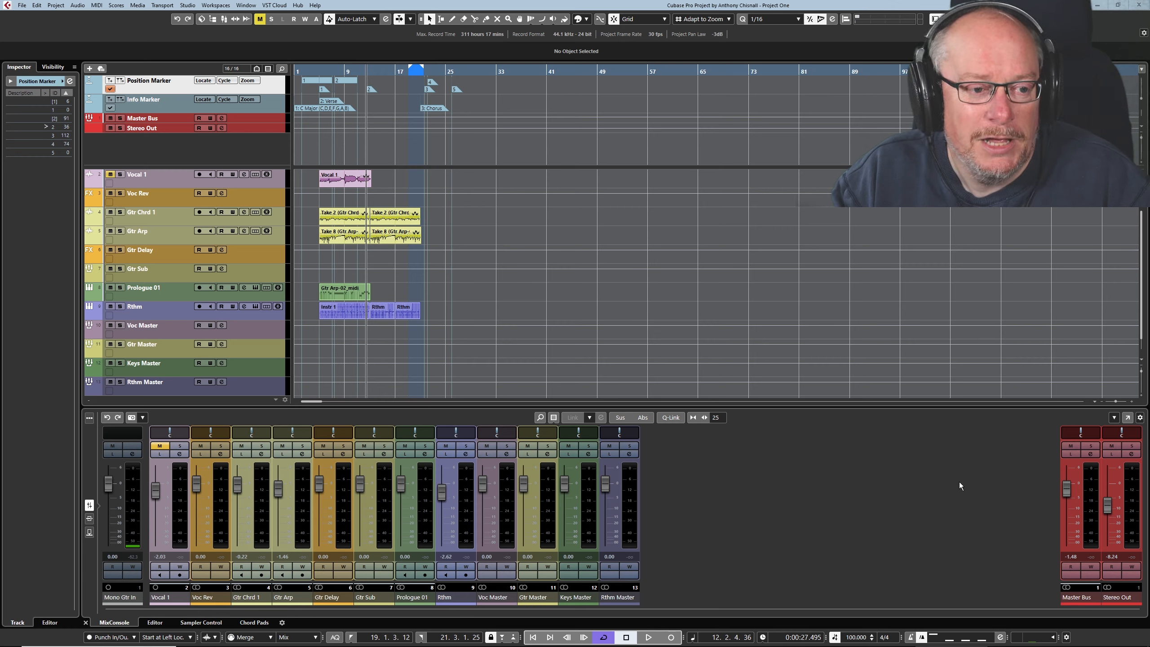
- Add a chord track and move it directly below the Info Marker track
{"action": "left_click_drag", "start_coordinate": [368, 289], "coordinate": [366, 289]}
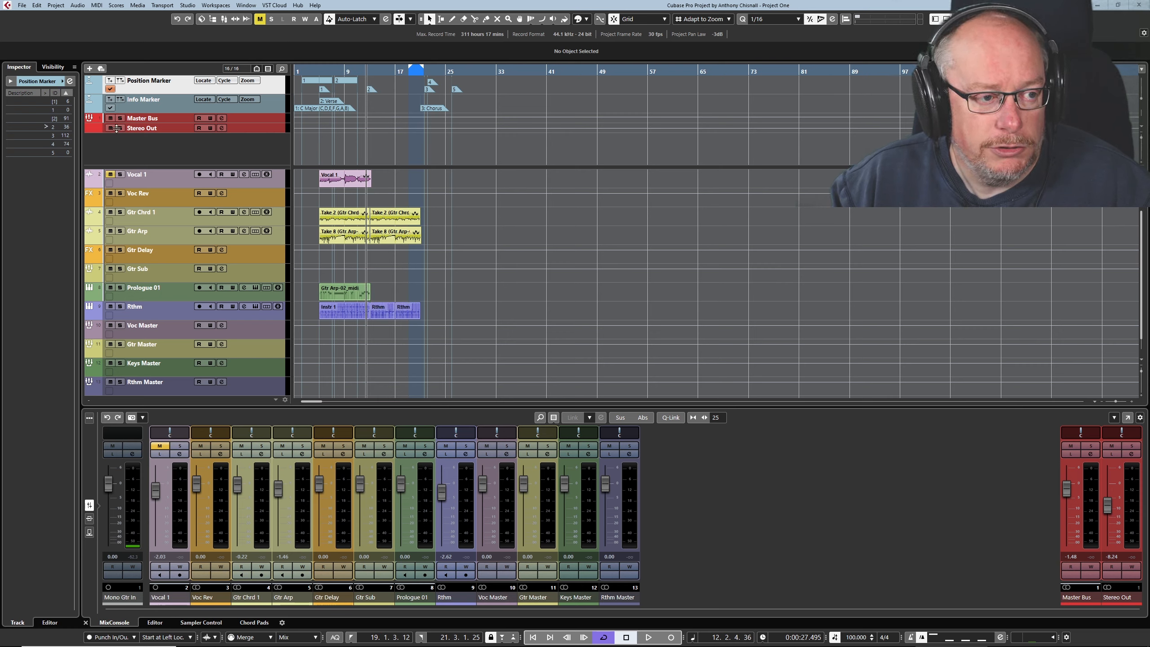
{"action": "left_click", "coordinate": [89, 68]}
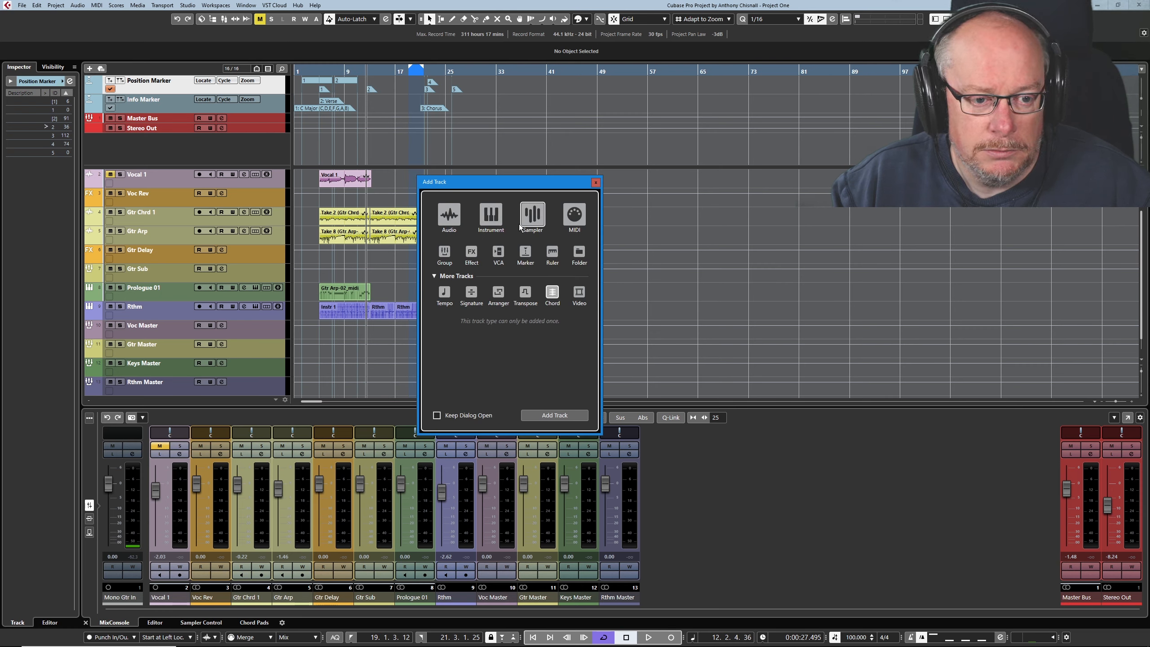
{"action": "left_click", "coordinate": [435, 276]}
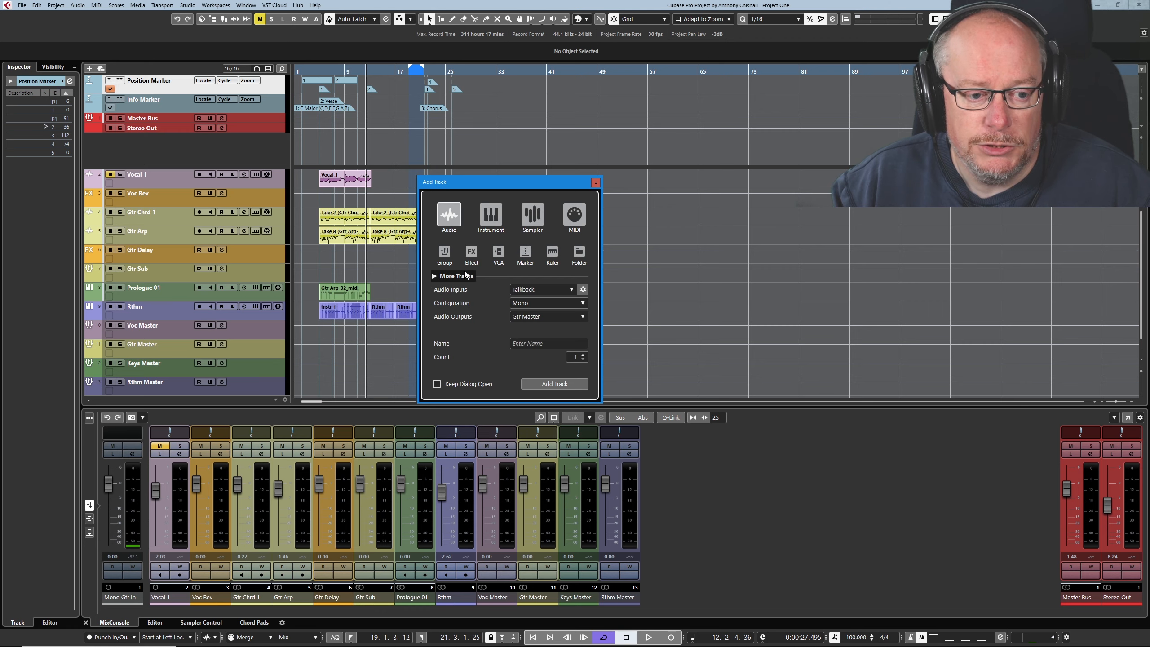
{"action": "left_click", "coordinate": [434, 275]}
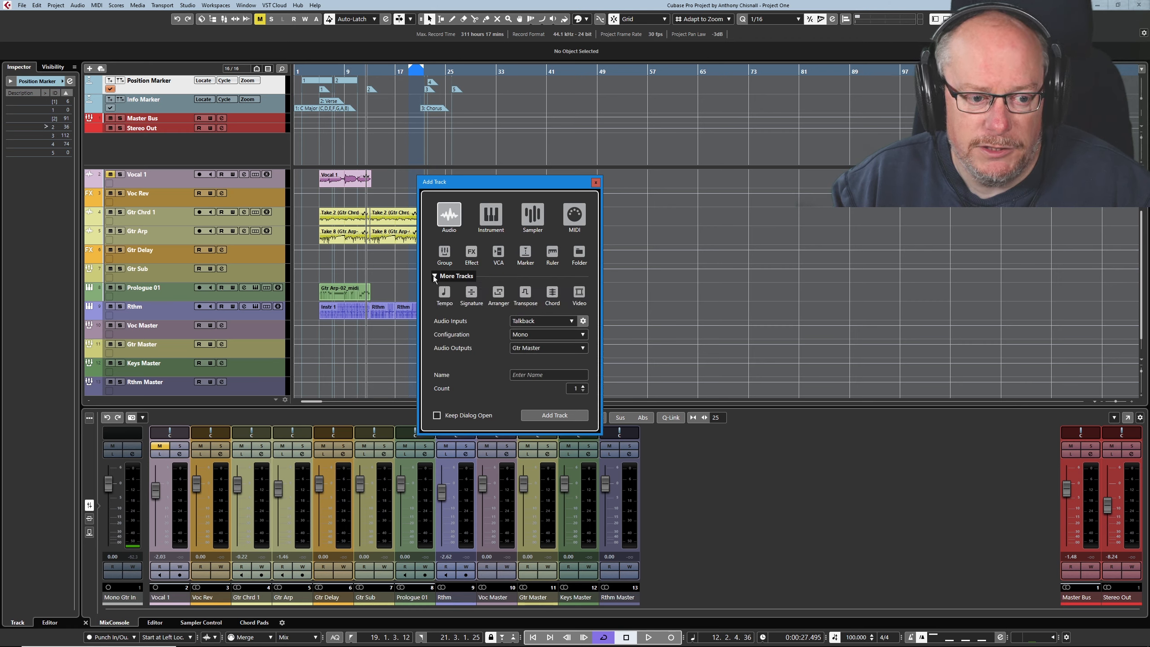
{"action": "left_click", "coordinate": [552, 294]}
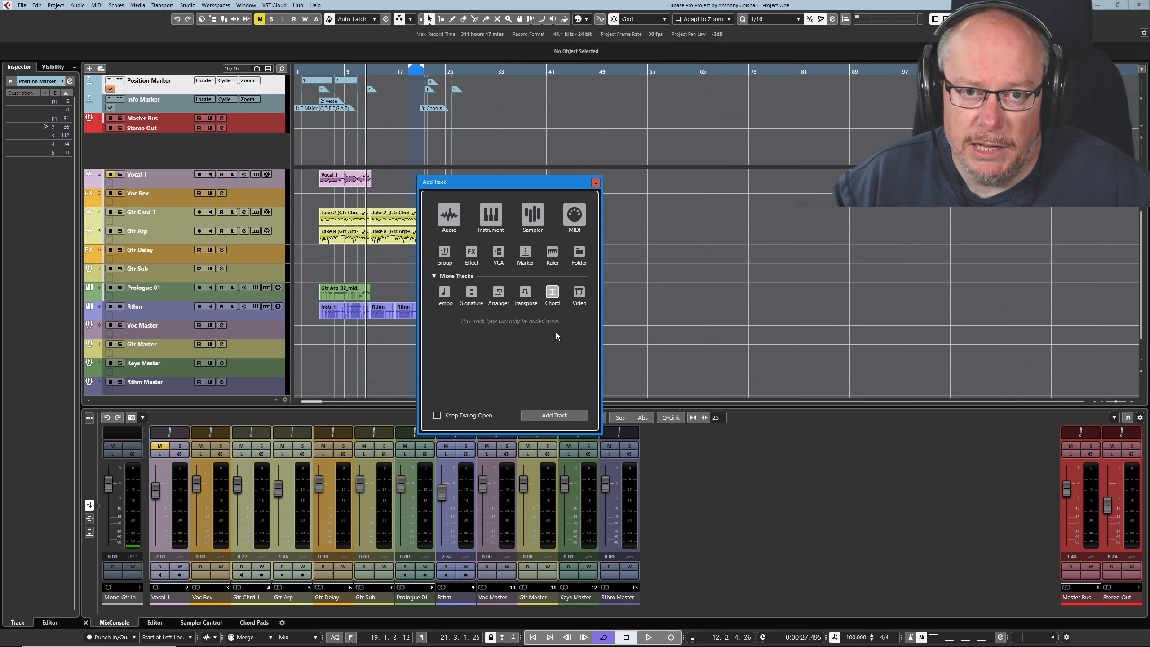
{"action": "left_click", "coordinate": [549, 415]}
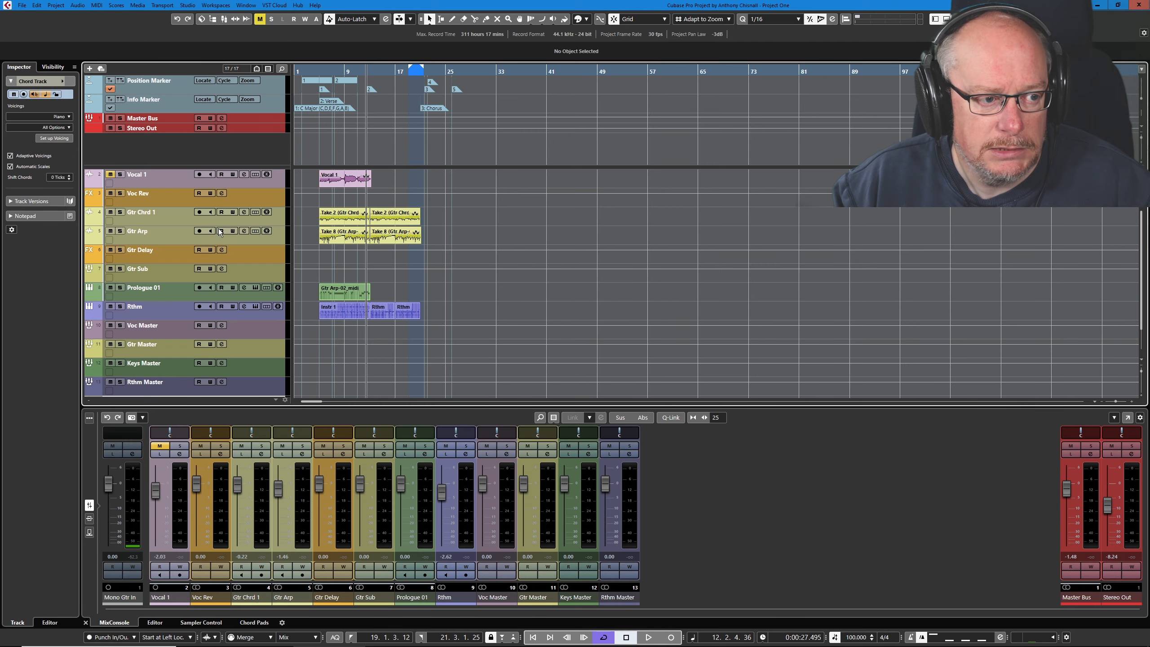
{"action": "scroll", "coordinate": [190, 249], "scroll_direction": "down", "scroll_amount": 2}
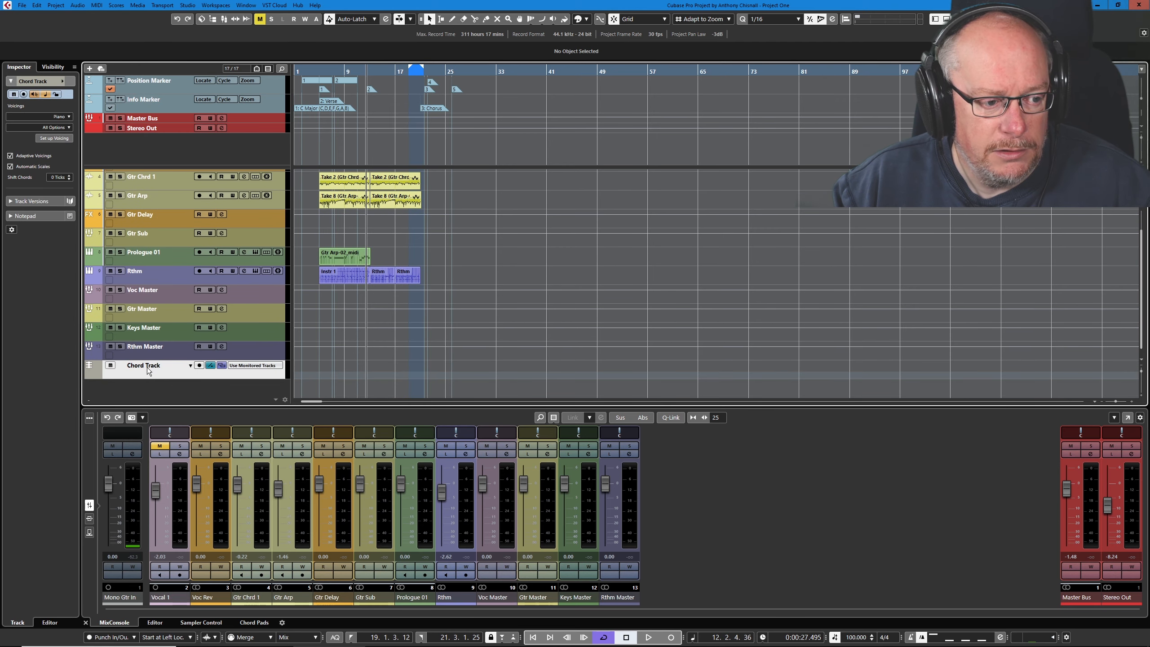
{"action": "left_click_drag", "start_coordinate": [147, 375], "coordinate": [171, 115]}
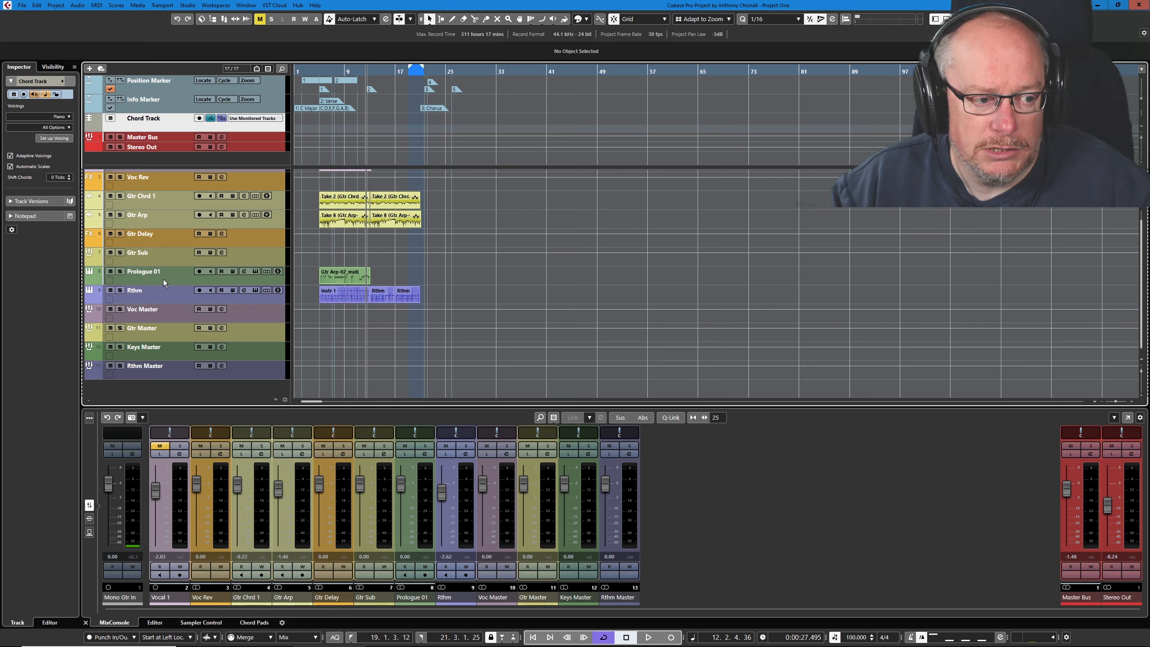
- Add a Prologue instrument track with its audio output routed to Keys Master
{"action": "left_click", "coordinate": [90, 71]}
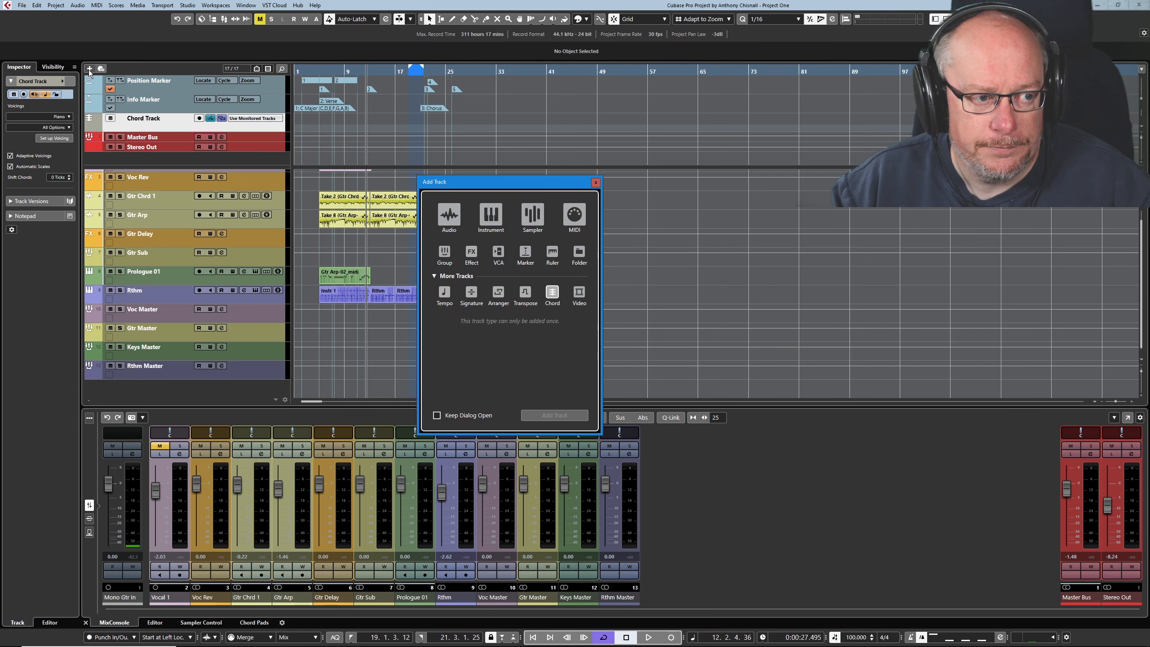
{"action": "left_click", "coordinate": [495, 217]}
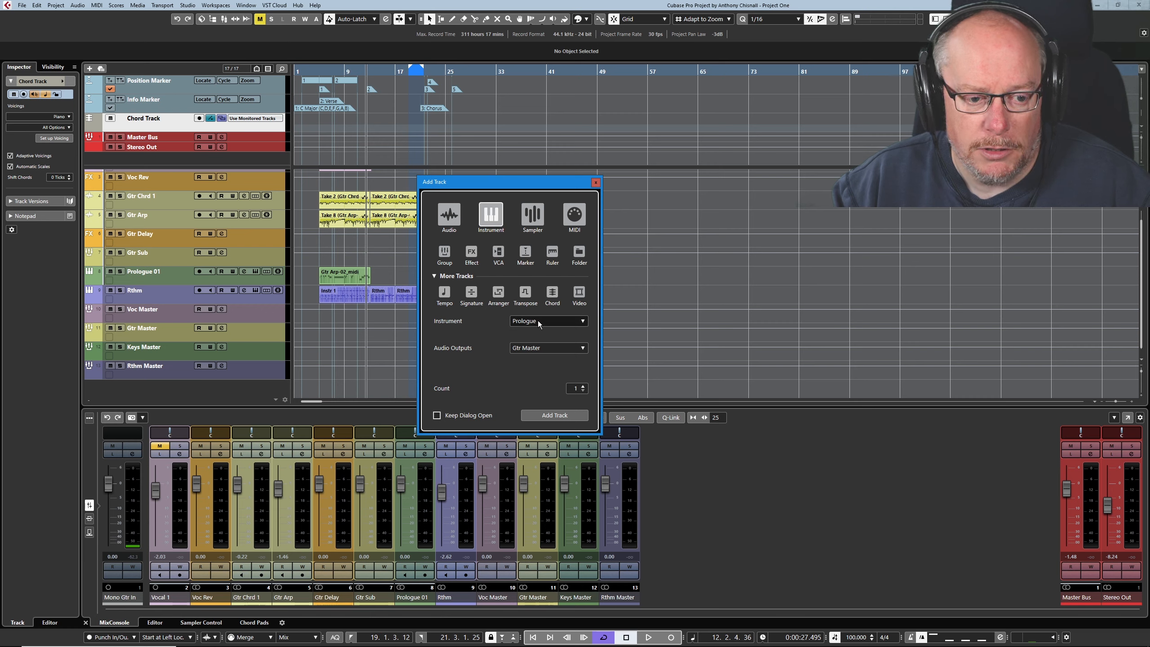
{"action": "left_click", "coordinate": [525, 348]}
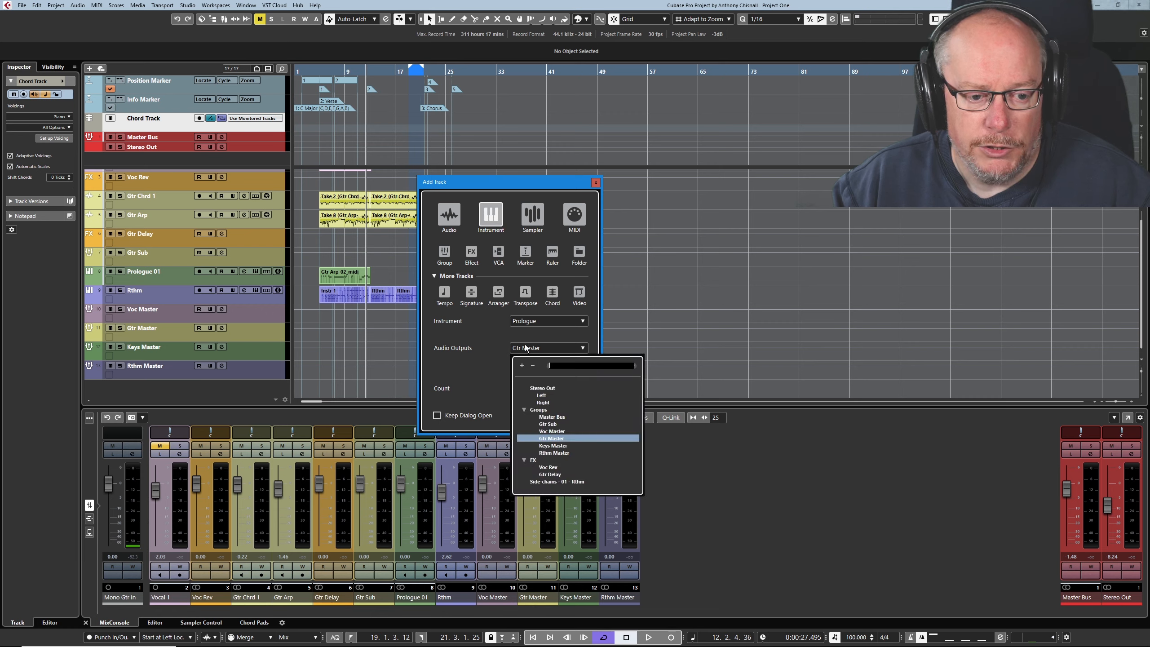
{"action": "left_click", "coordinate": [553, 445]}
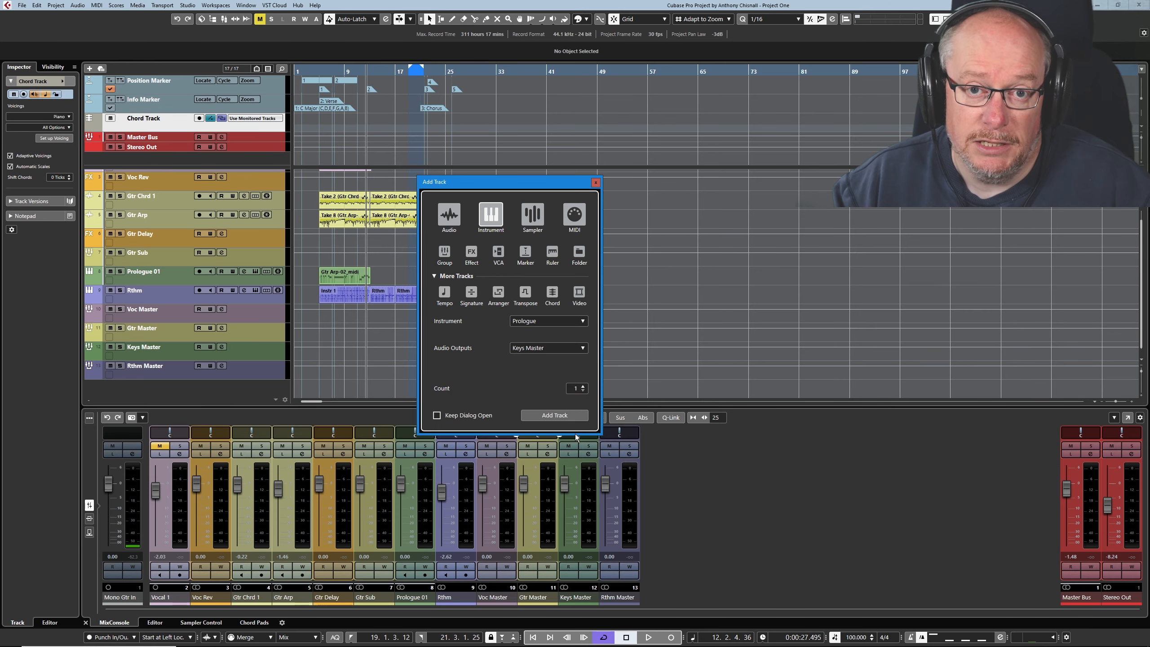
{"action": "key", "text": "Return"}
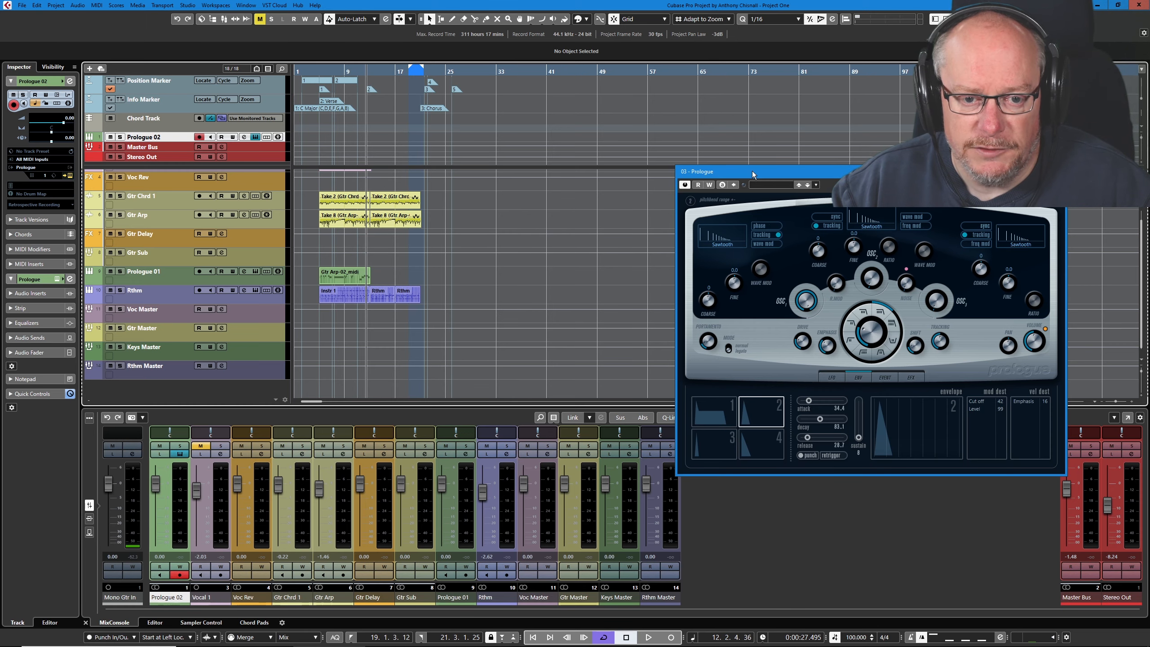
- Load the Peace Piano preset into the new Prologue instrument and close its window
{"action": "left_click_drag", "start_coordinate": [752, 170], "coordinate": [435, 203]}
{"action": "left_click", "coordinate": [448, 219]}
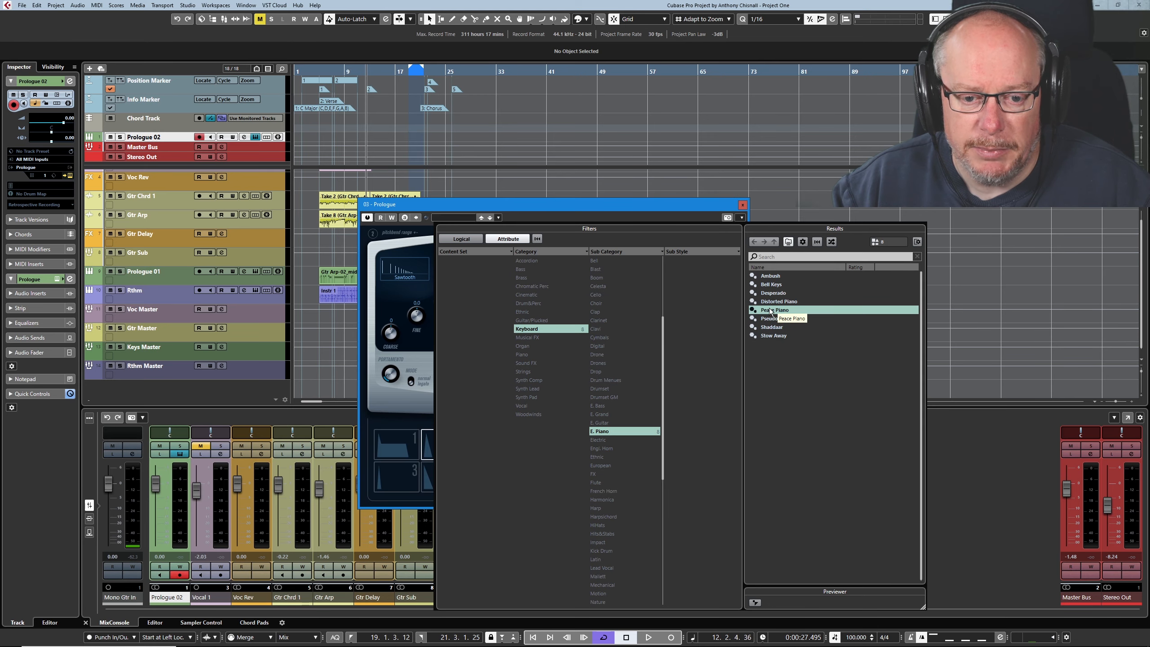
{"action": "double_click", "coordinate": [772, 311]}
{"action": "left_click", "coordinate": [842, 205]}
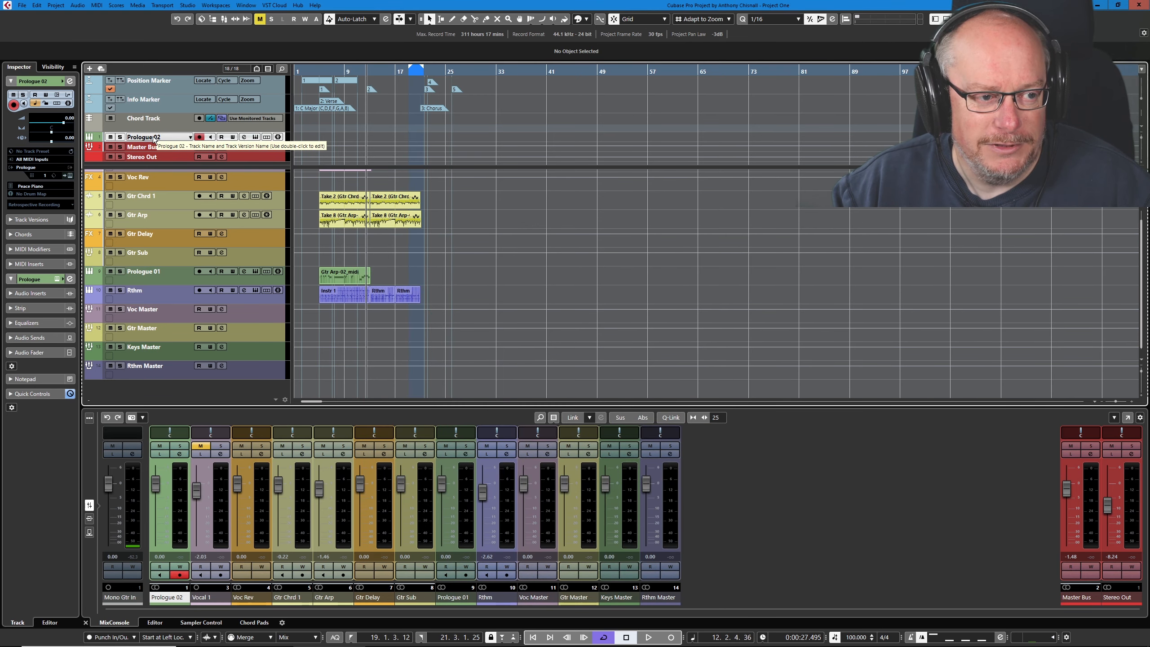
- Move the new Prologue track directly below Prologue 01 and rename it Peace Piano
{"action": "left_click_drag", "start_coordinate": [154, 139], "coordinate": [152, 303]}
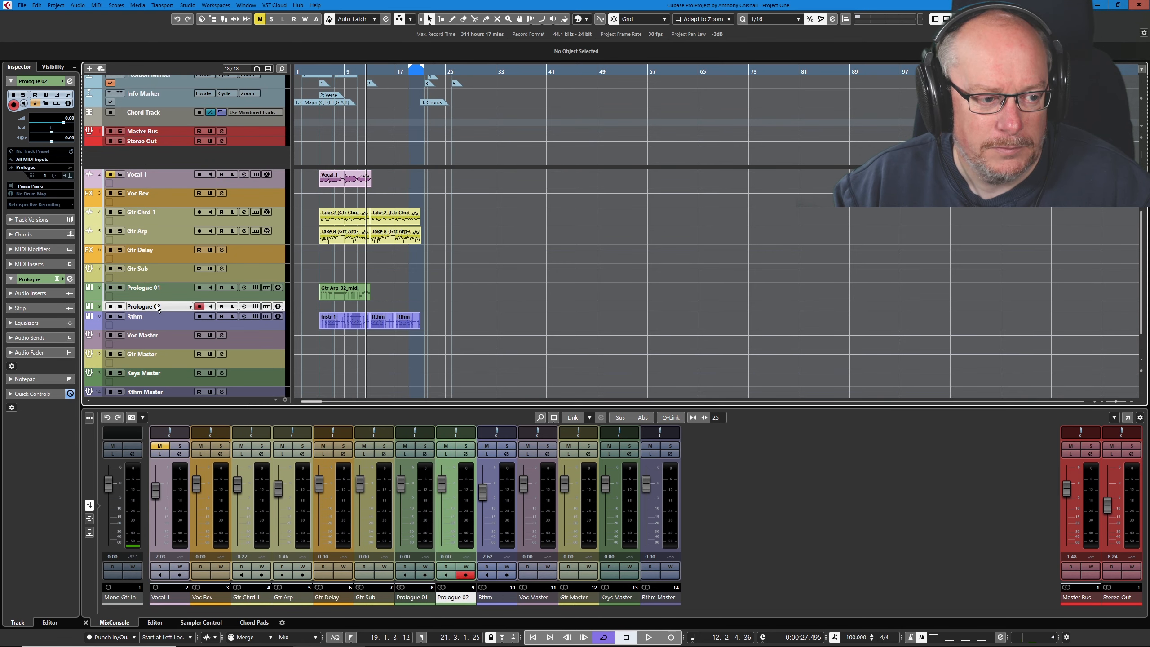
{"action": "double_click", "coordinate": [149, 303]}
{"action": "type", "text": "P"}
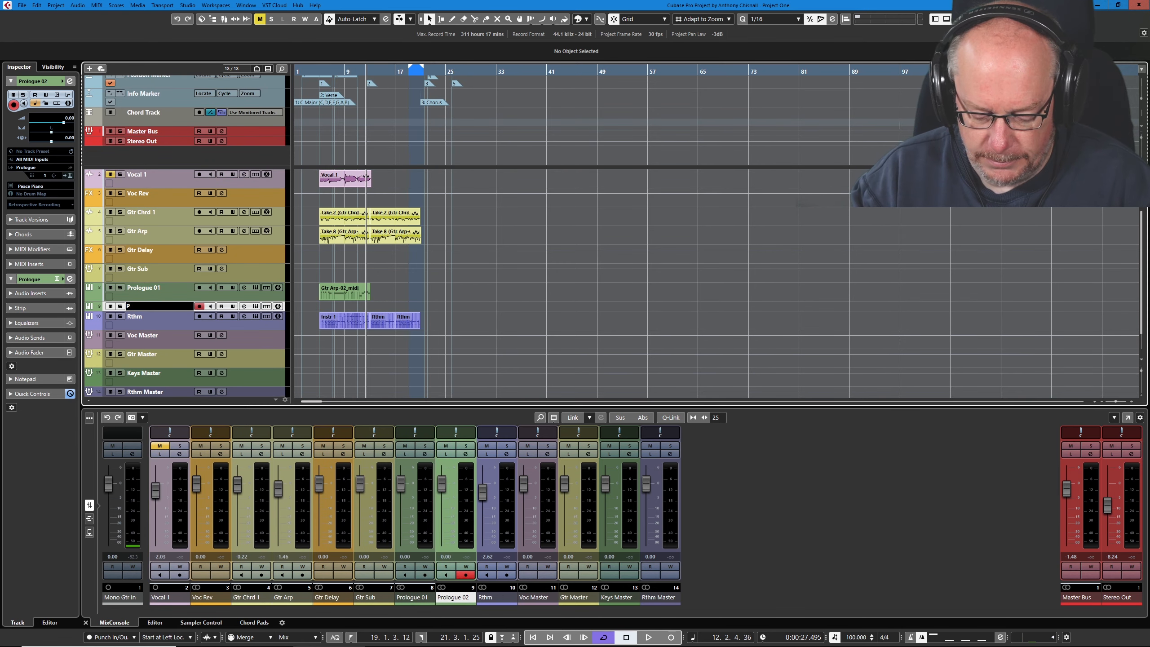
{"action": "type", "text": "eace Piano"}
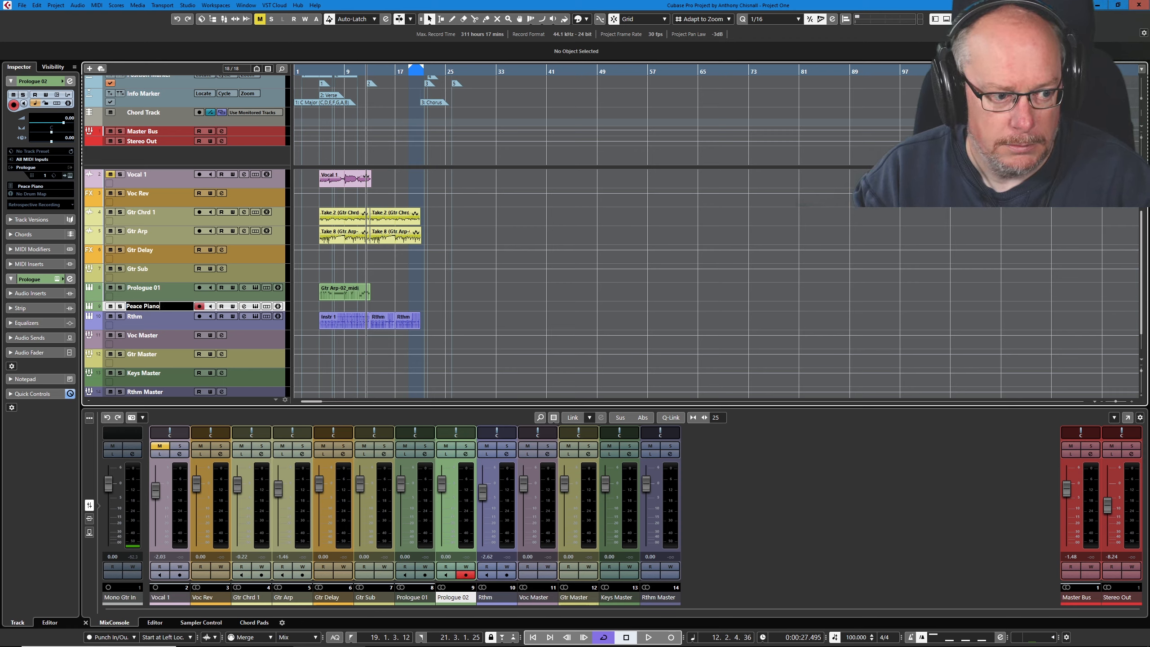
{"action": "key", "text": "Return"}
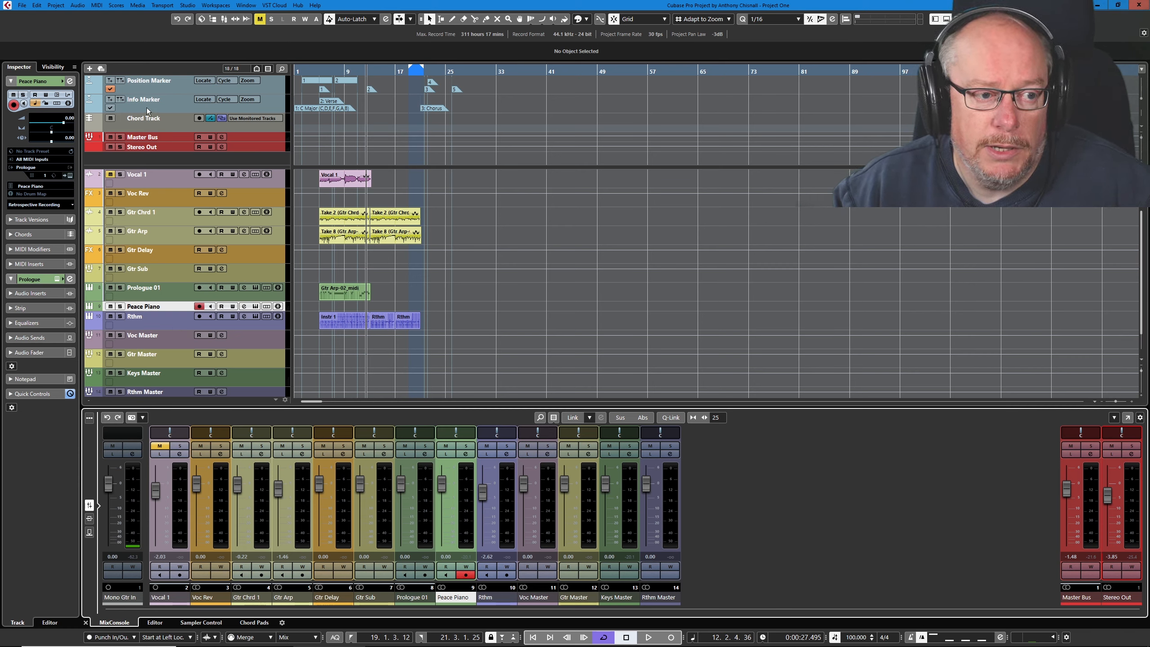
- Route the chord track to the Peace Piano track for auditioning and select the Peace Piano track
{"action": "left_click", "coordinate": [264, 119]}
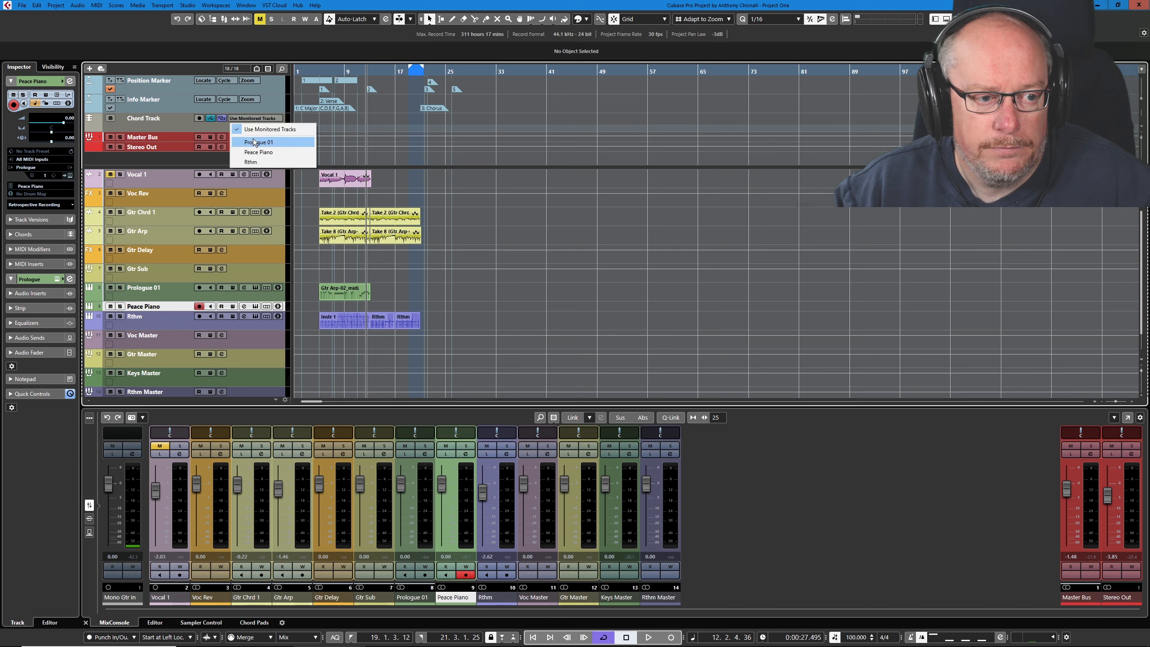
{"action": "left_click", "coordinate": [260, 152]}
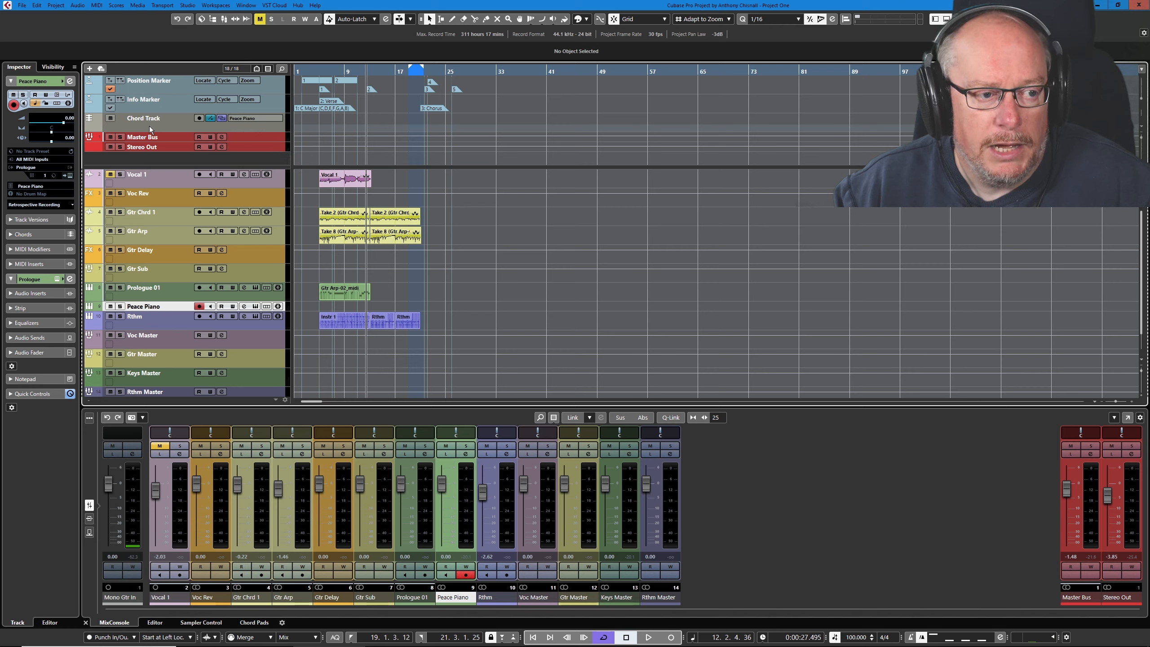
{"action": "left_click", "coordinate": [212, 127]}
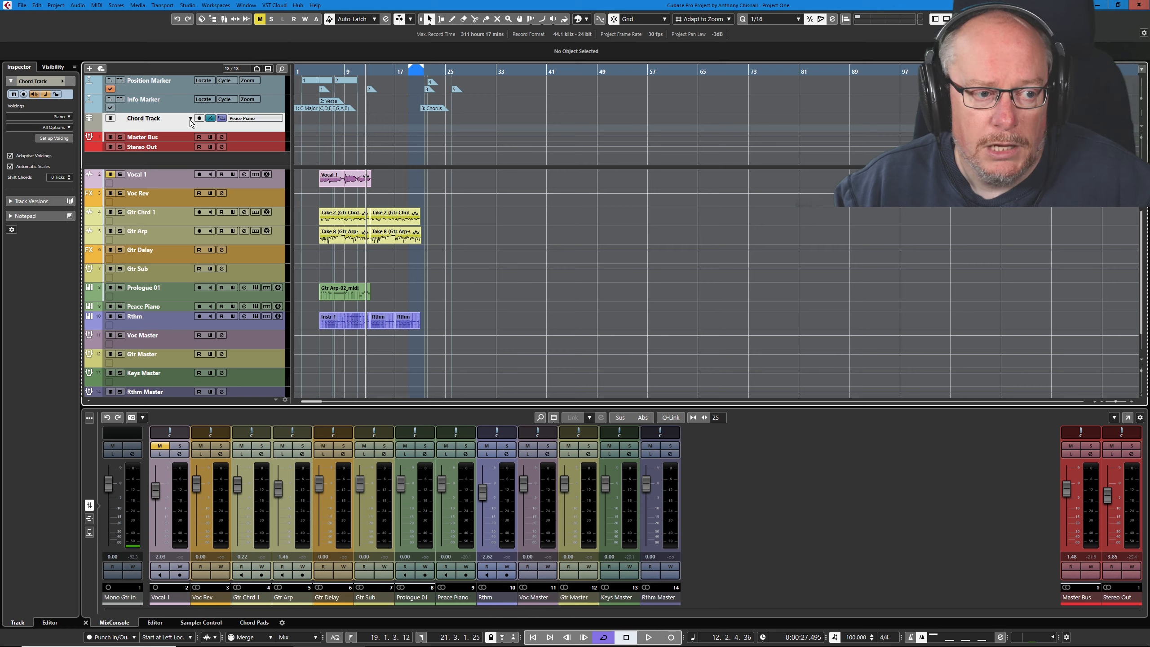
{"action": "left_click", "coordinate": [167, 308]}
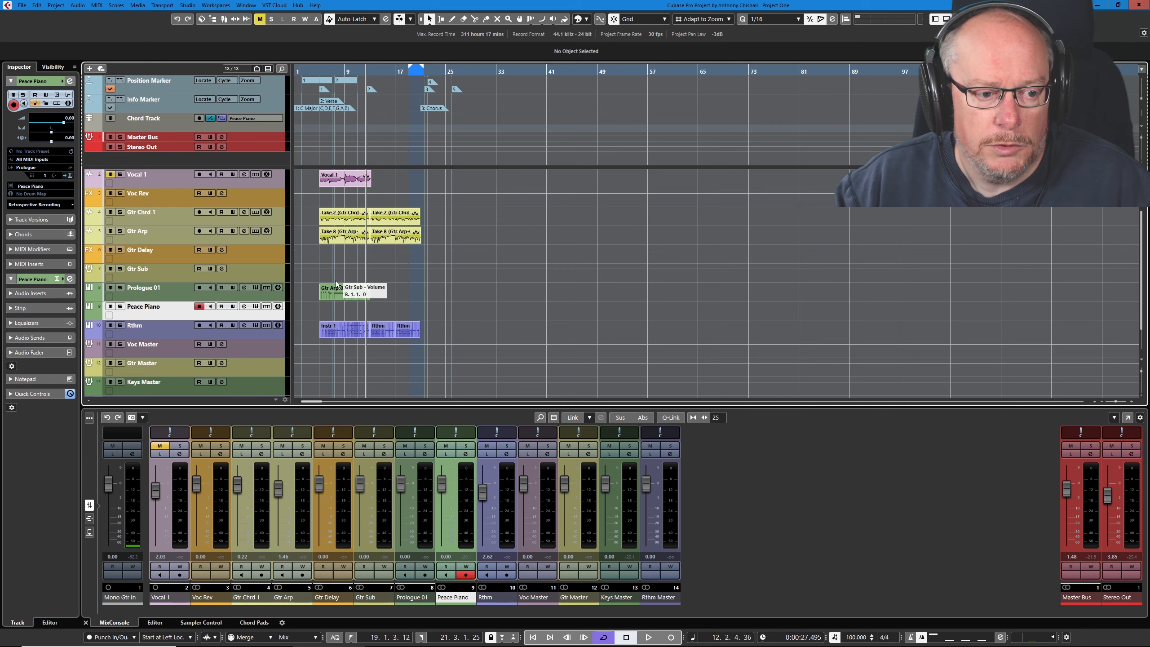
- Set the locators to the range of the Gtr Arp-02_midi part and zoom in on it
{"action": "left_click", "coordinate": [343, 293]}
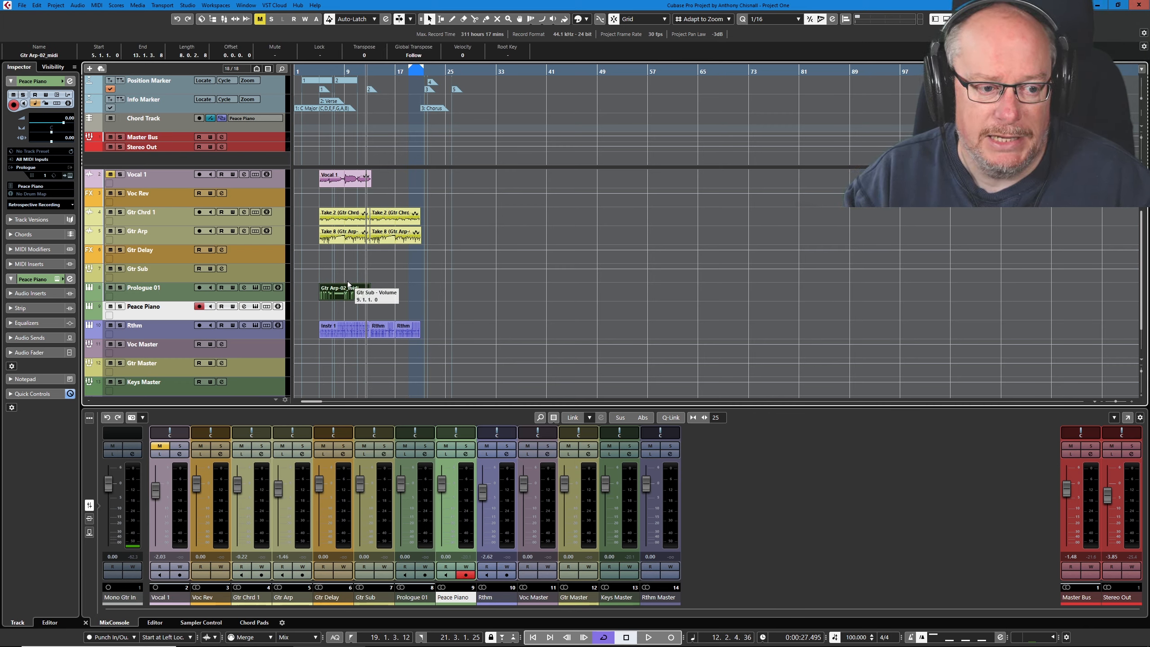
{"action": "key", "text": "p"}
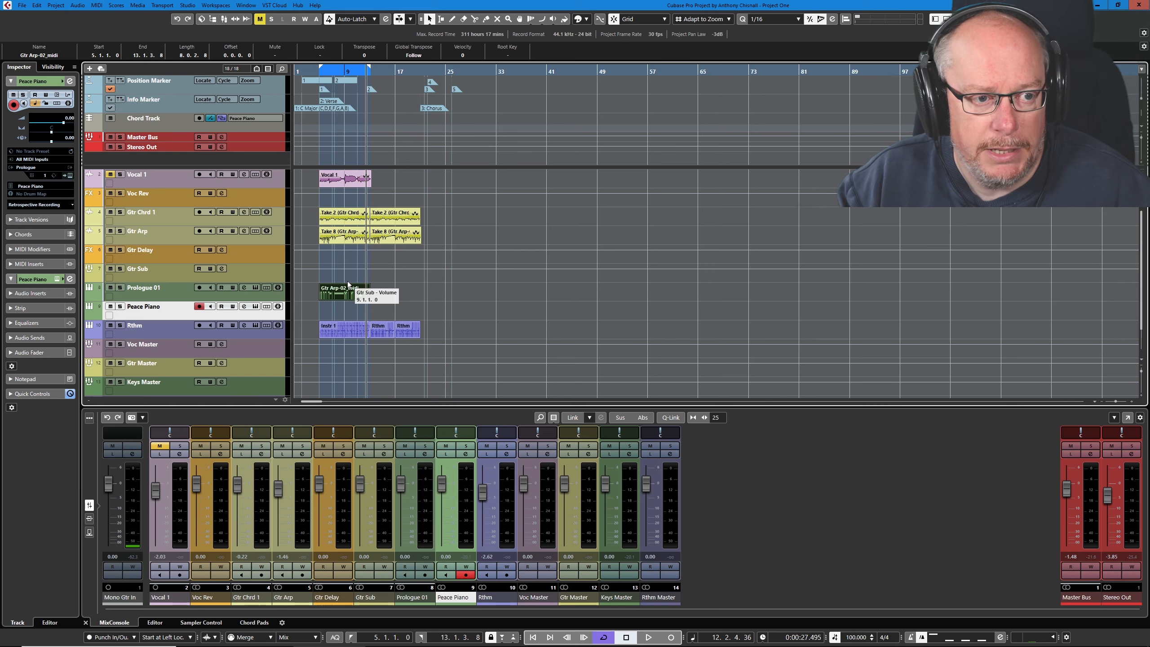
{"action": "key", "text": "alt+s"}
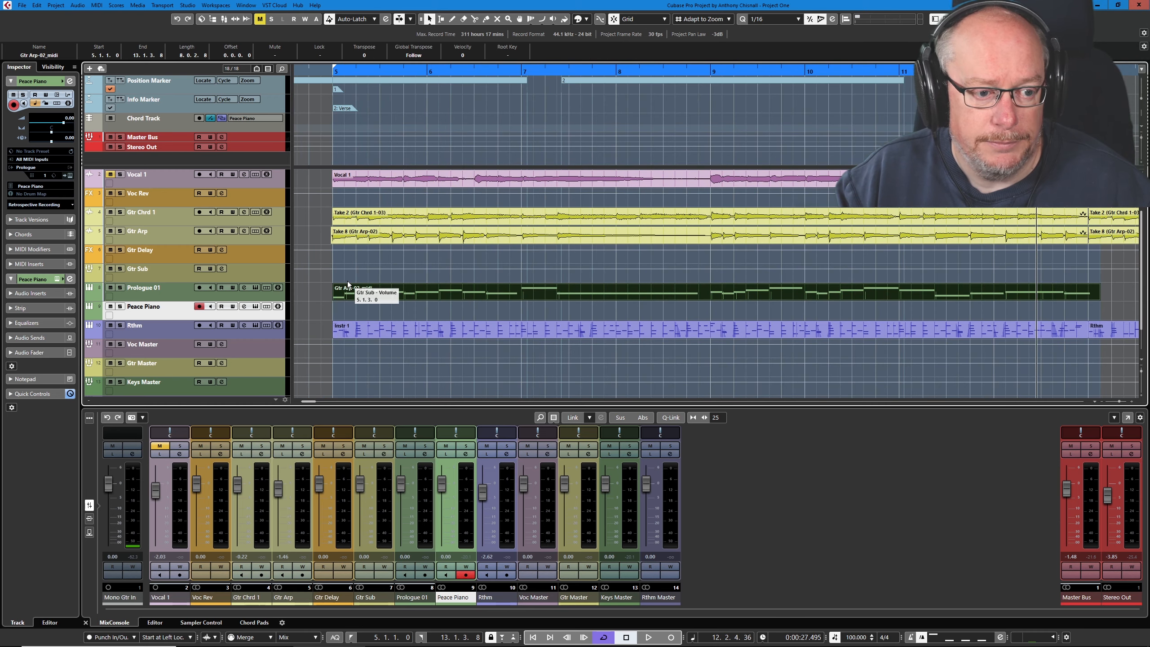
- Hide the scales on the chord track and draw an empty chord event at bar 5
{"action": "left_click", "coordinate": [302, 127]}
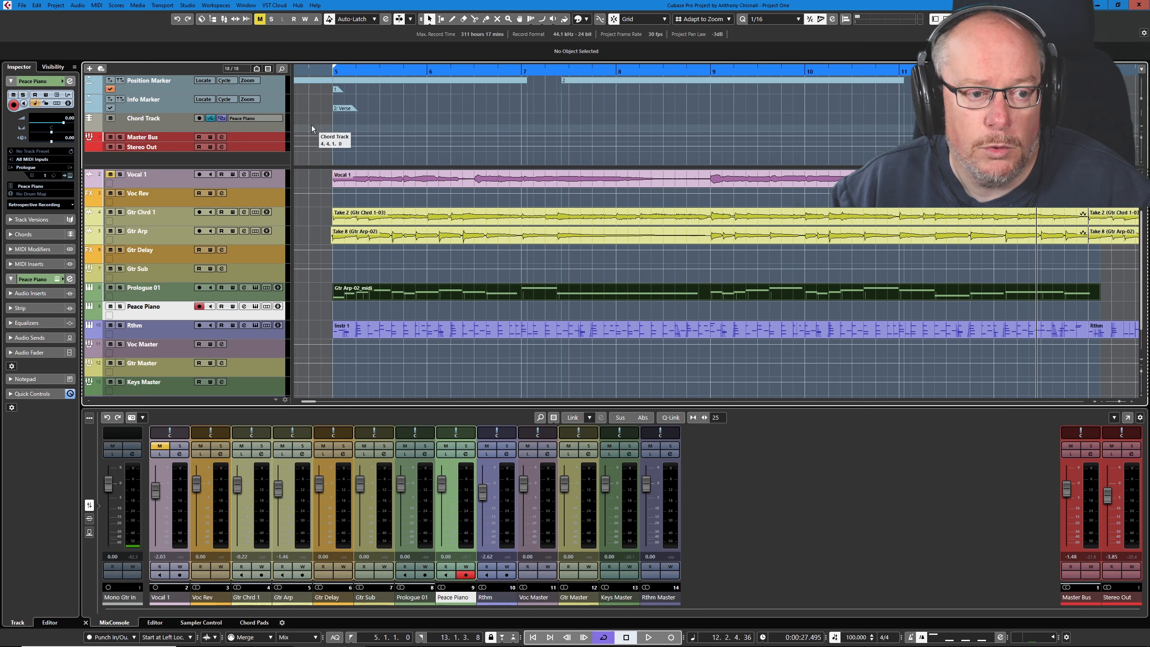
{"action": "left_click", "coordinate": [212, 117]}
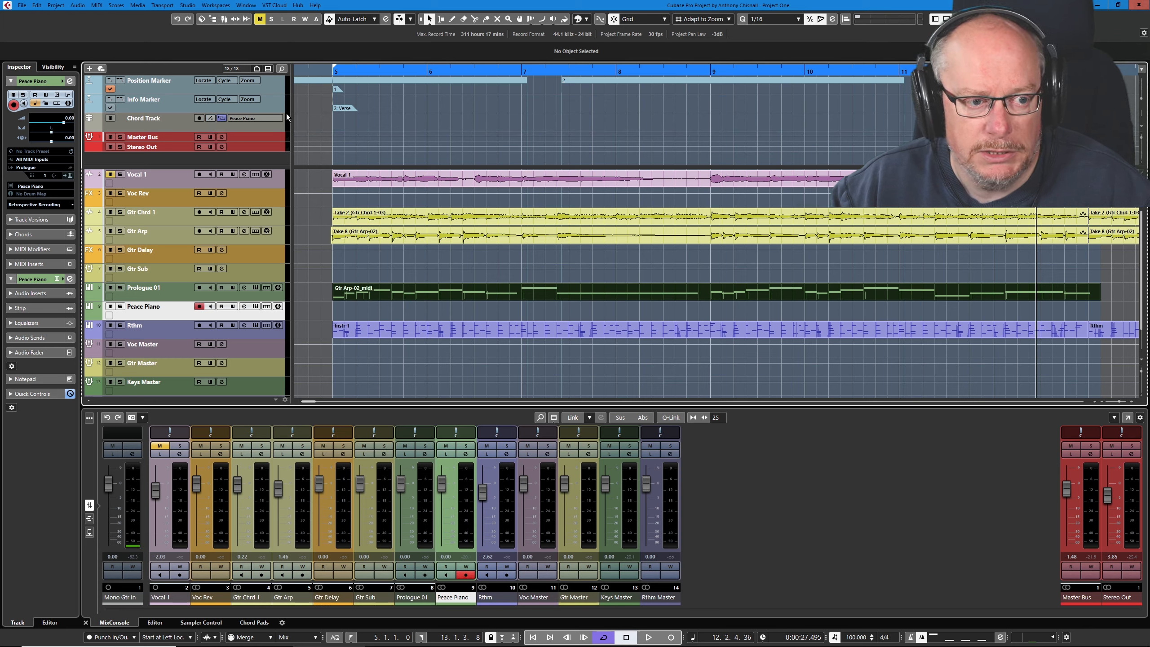
{"action": "right_click", "coordinate": [322, 118]}
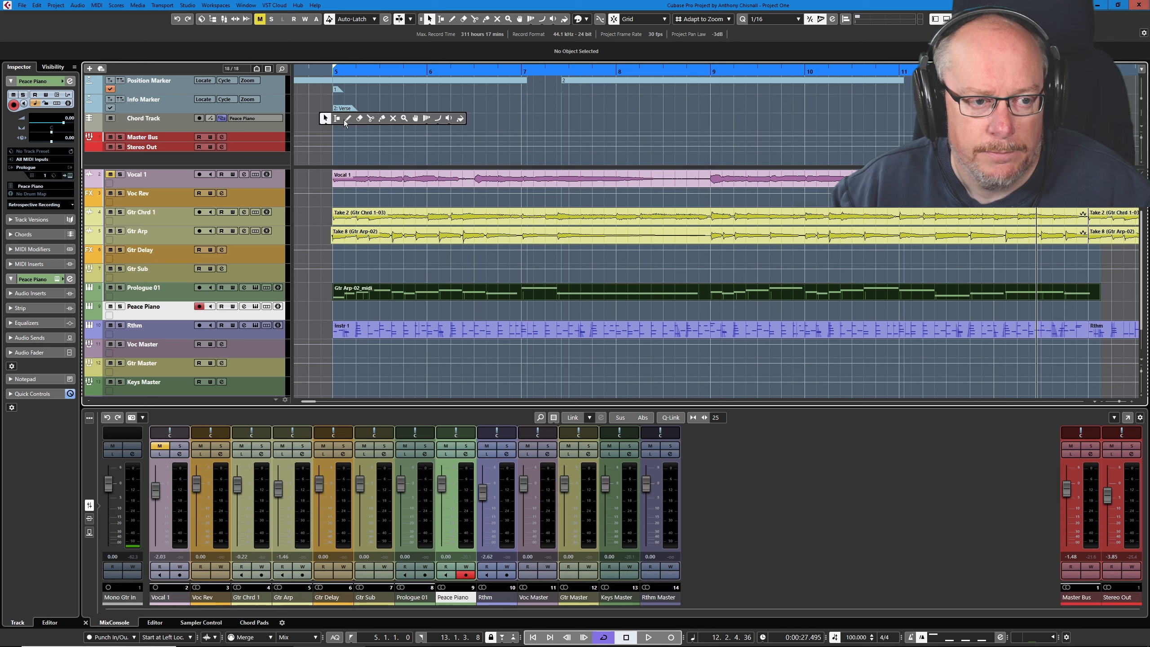
{"action": "left_click", "coordinate": [347, 119]}
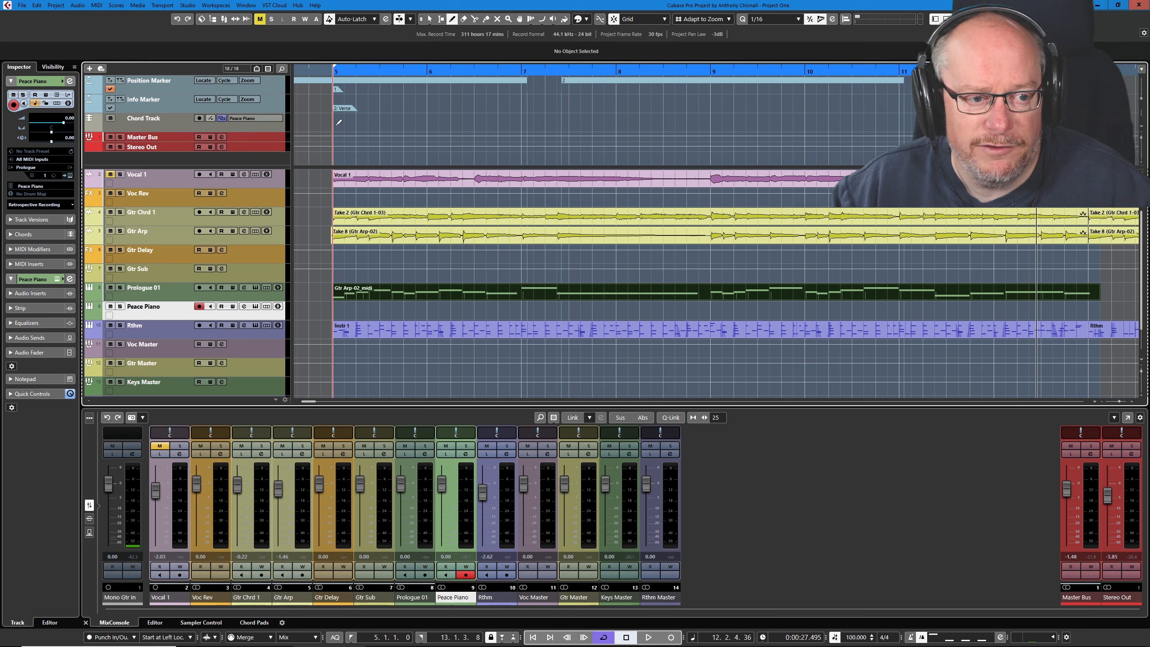
{"action": "left_click", "coordinate": [339, 120]}
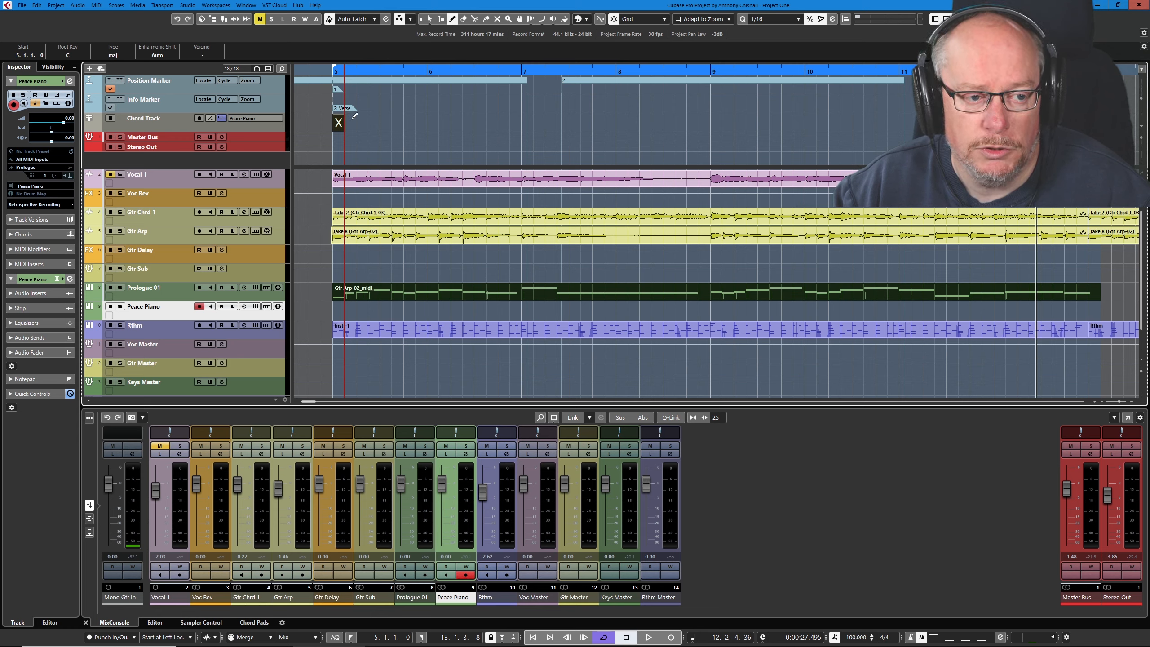
- Define the chord event at bar 5 as C major in the chord editor
{"action": "key", "text": "1"}
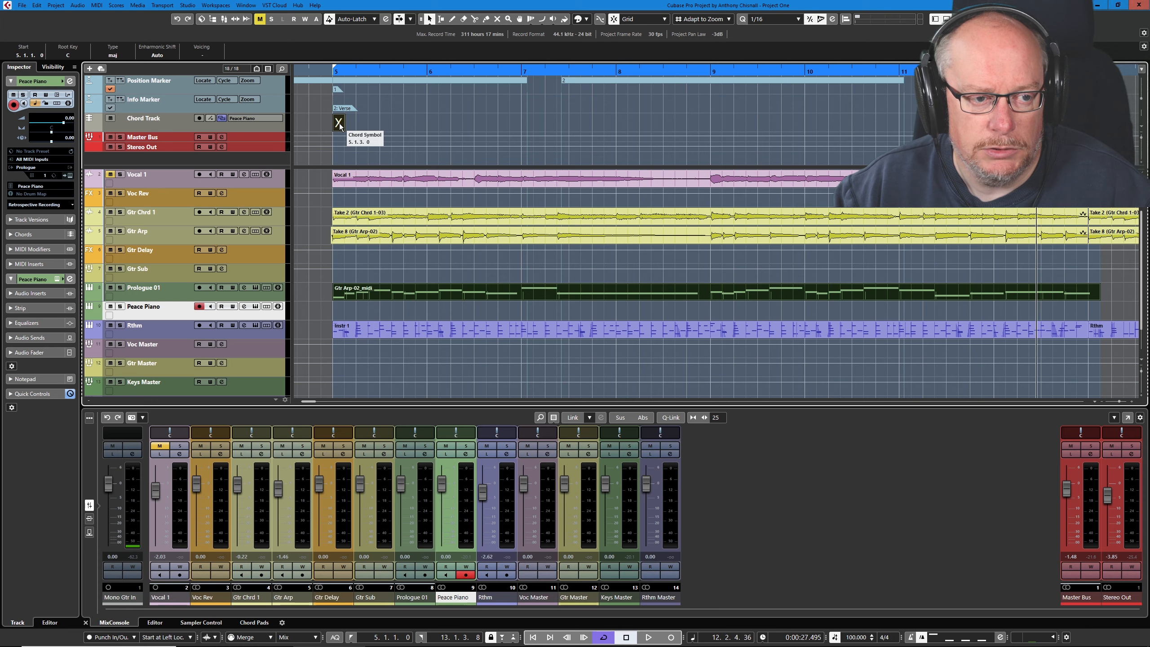
{"action": "double_click", "coordinate": [340, 123]}
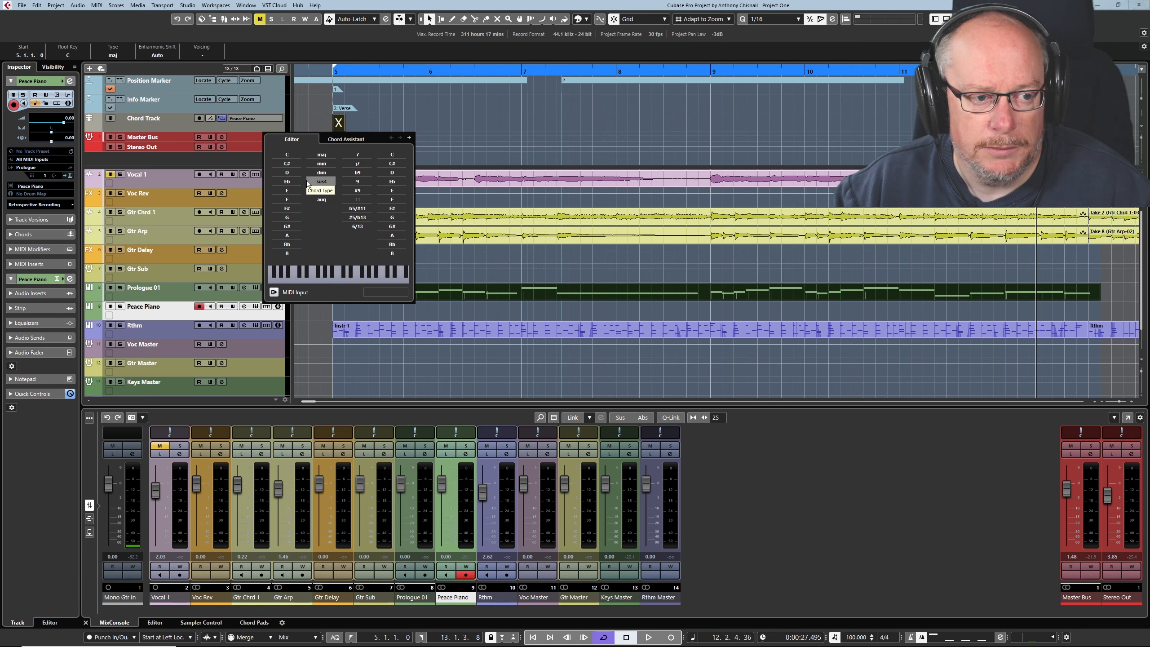
{"action": "left_click", "coordinate": [288, 155]}
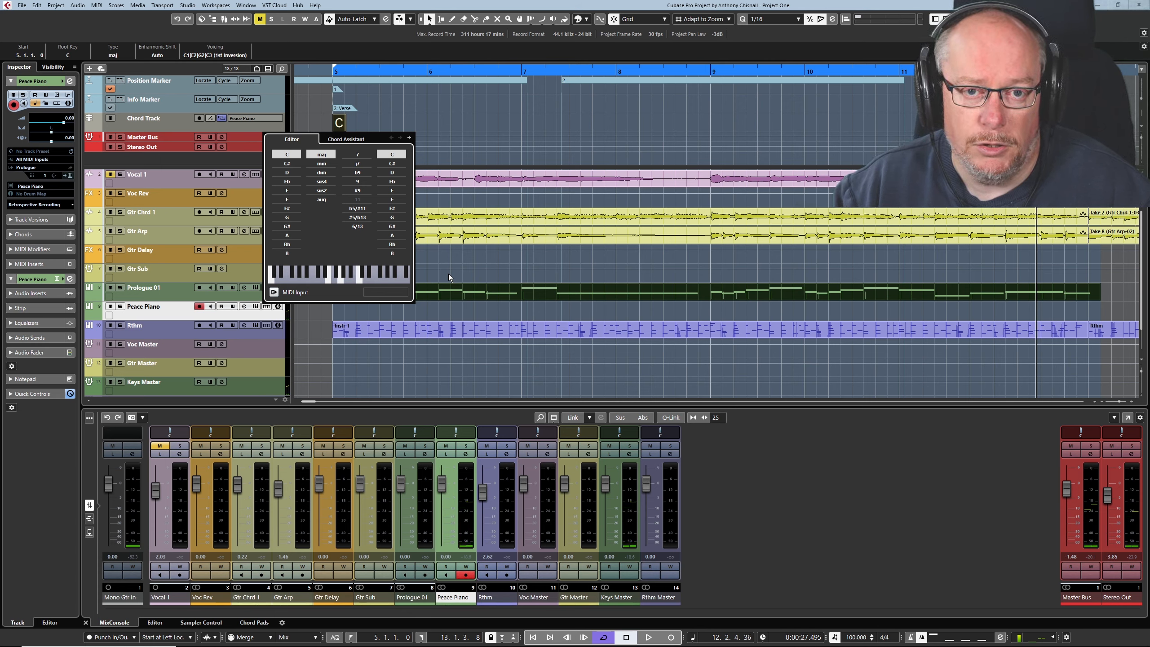
{"action": "left_click", "coordinate": [470, 244]}
- Draw a chord event at bar 7 on the chord track and define it as A minor
{"action": "right_click", "coordinate": [434, 120]}
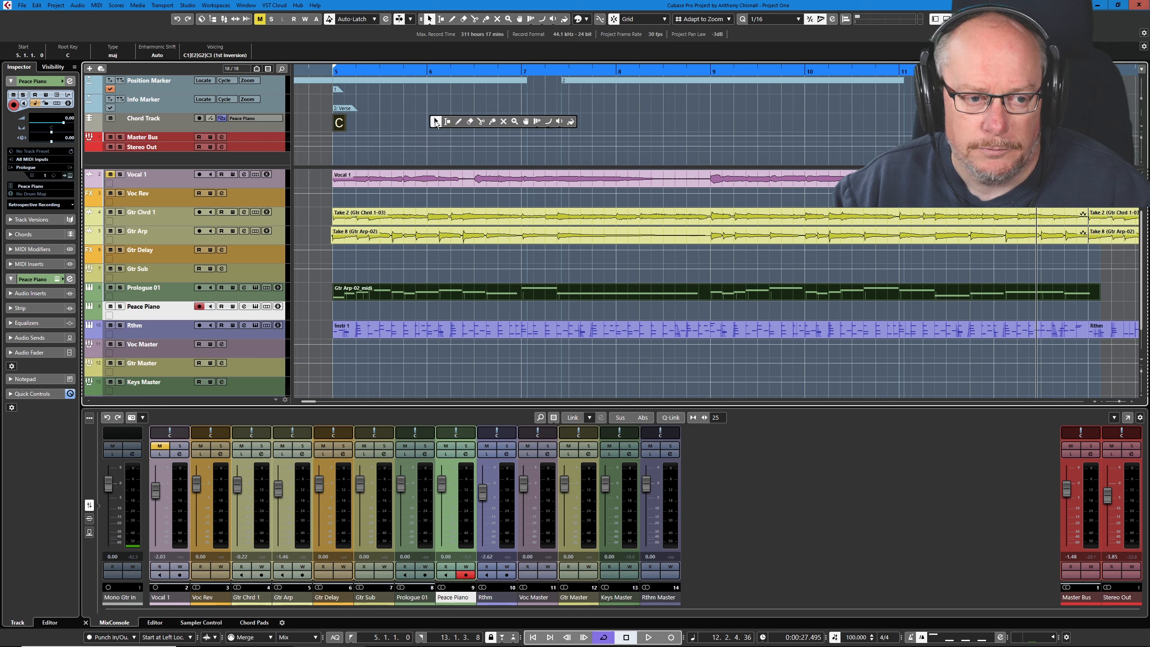
{"action": "left_click", "coordinate": [458, 122]}
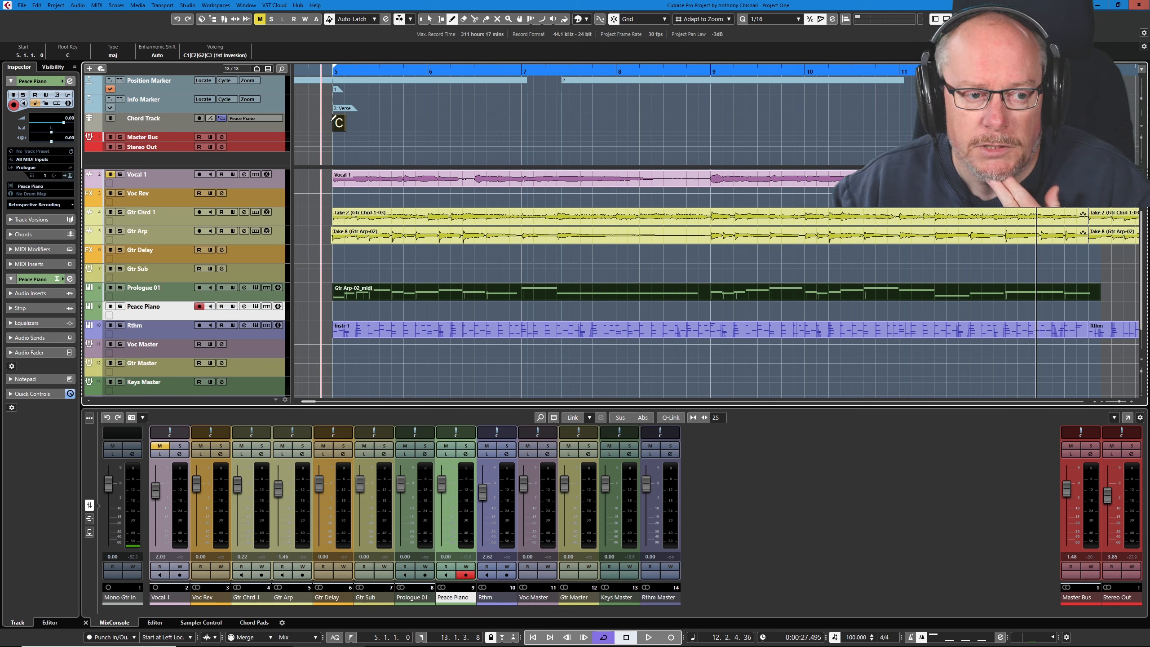
{"action": "left_click", "coordinate": [525, 120]}
{"action": "right_click", "coordinate": [557, 119]}
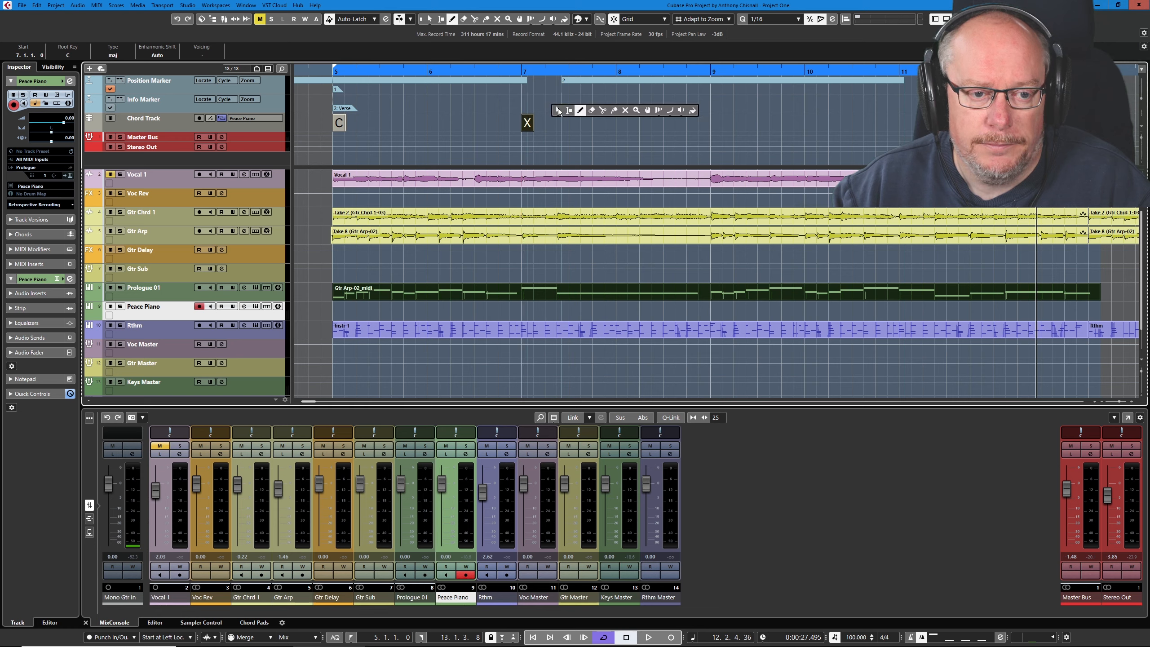
{"action": "left_click", "coordinate": [558, 111]}
{"action": "double_click", "coordinate": [527, 122]}
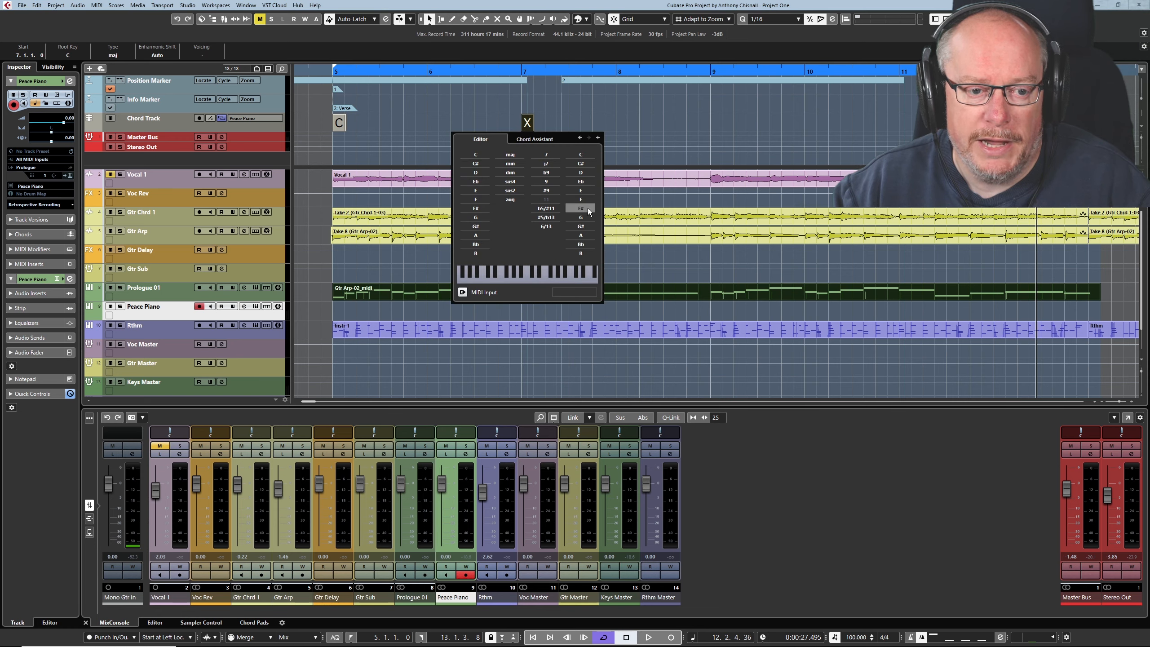
{"action": "left_click", "coordinate": [475, 234]}
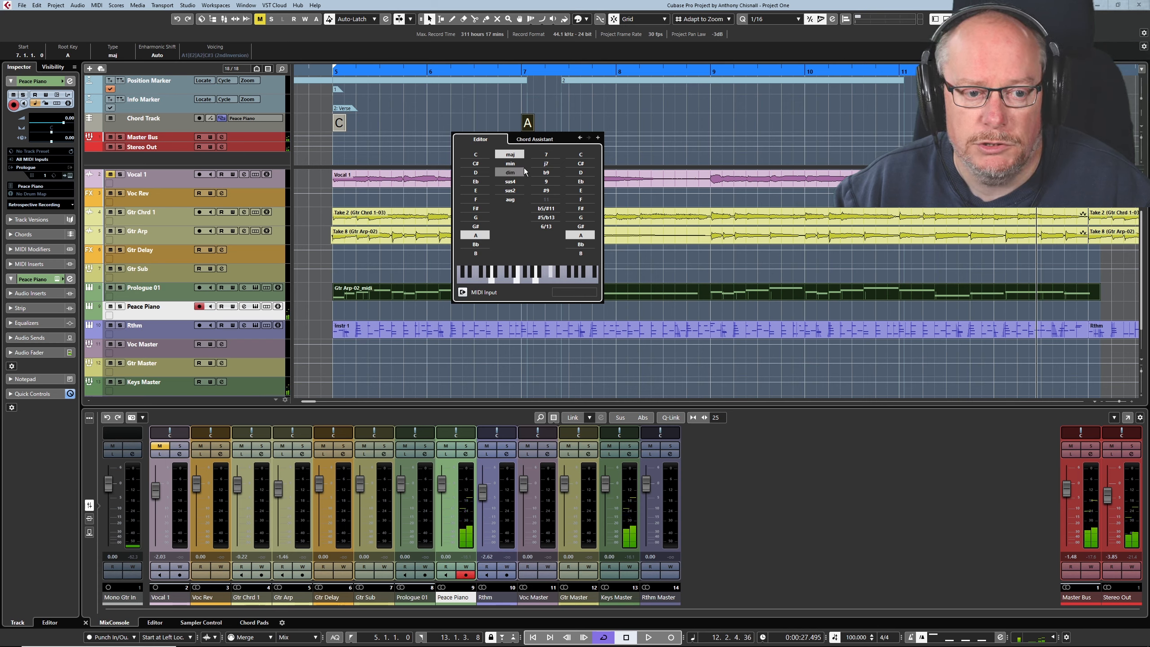
{"action": "left_click", "coordinate": [511, 163]}
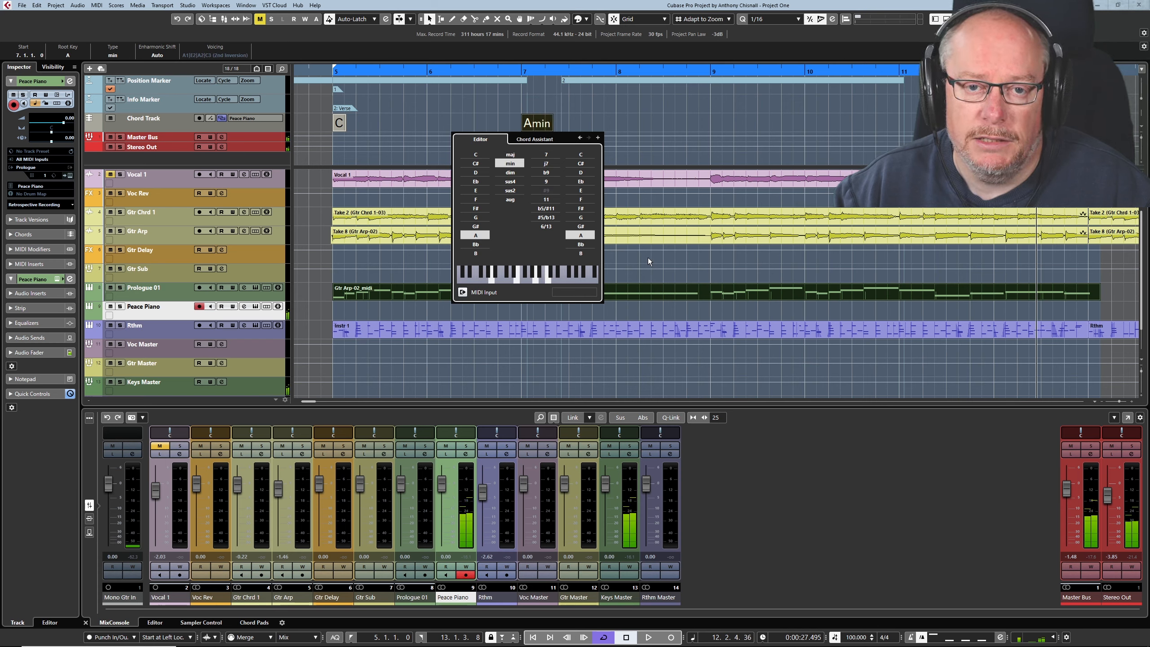
{"action": "left_click", "coordinate": [633, 124]}
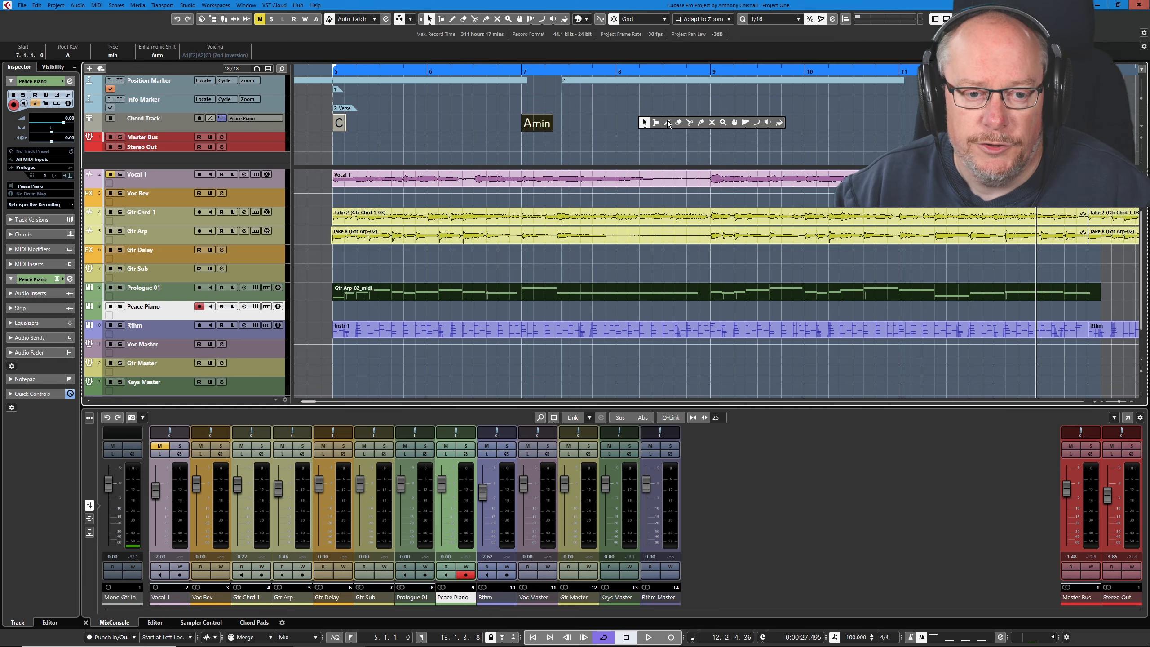
- Draw a chord event at bar 9 on the chord track and define it as F major
{"action": "key", "text": "8"}
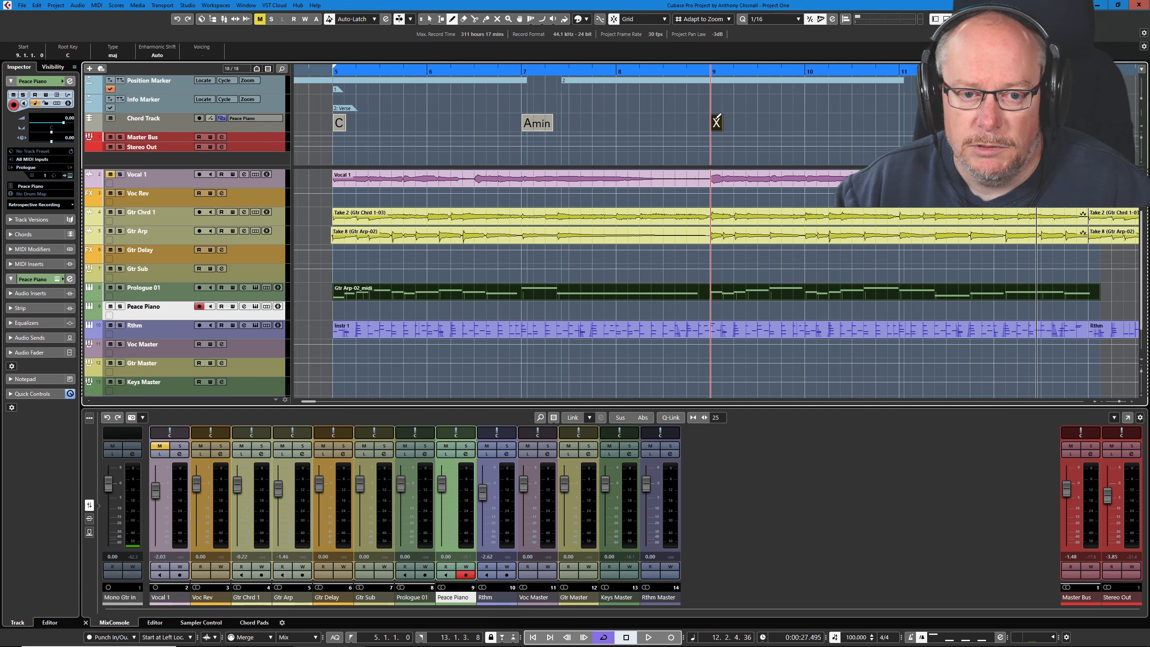
{"action": "left_click", "coordinate": [715, 121]}
{"action": "key", "text": "1"}
{"action": "double_click", "coordinate": [717, 124]}
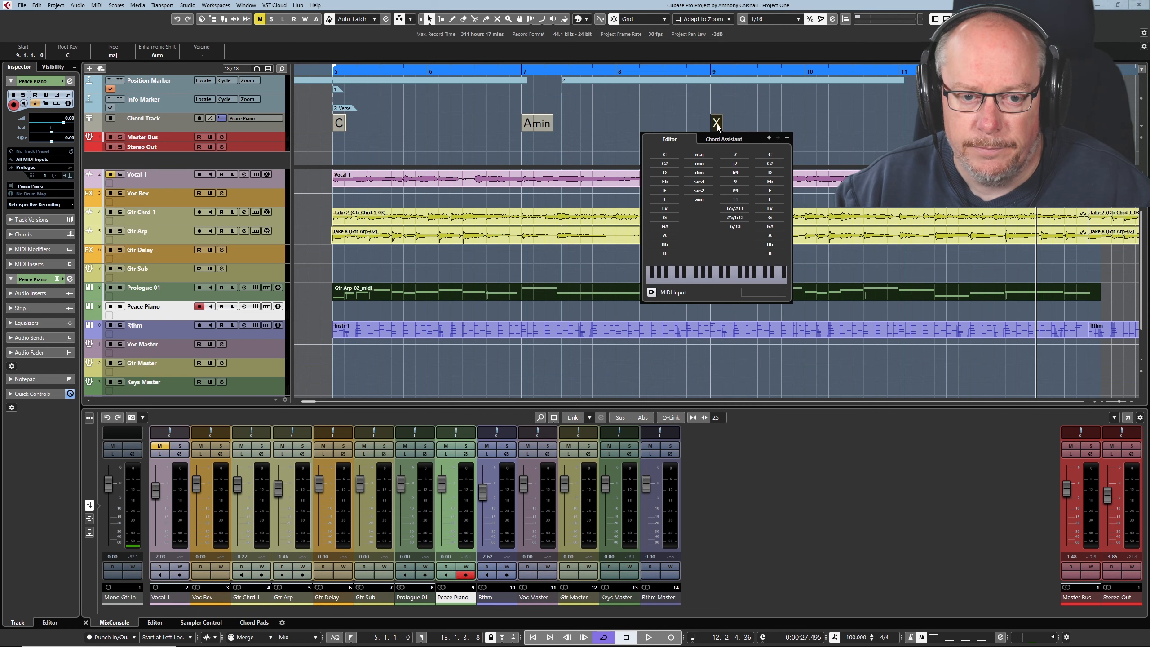
{"action": "left_click", "coordinate": [669, 201]}
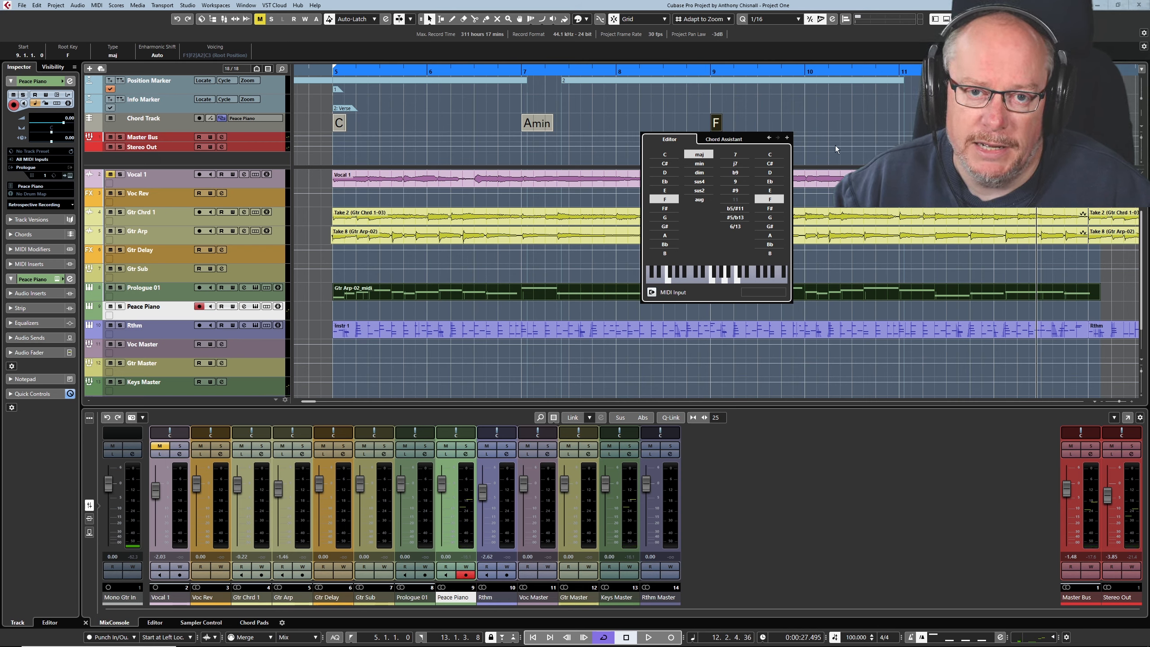
- Add another chord event after the F chord, move it to bar 11 and define it as G7
{"action": "left_click", "coordinate": [788, 138]}
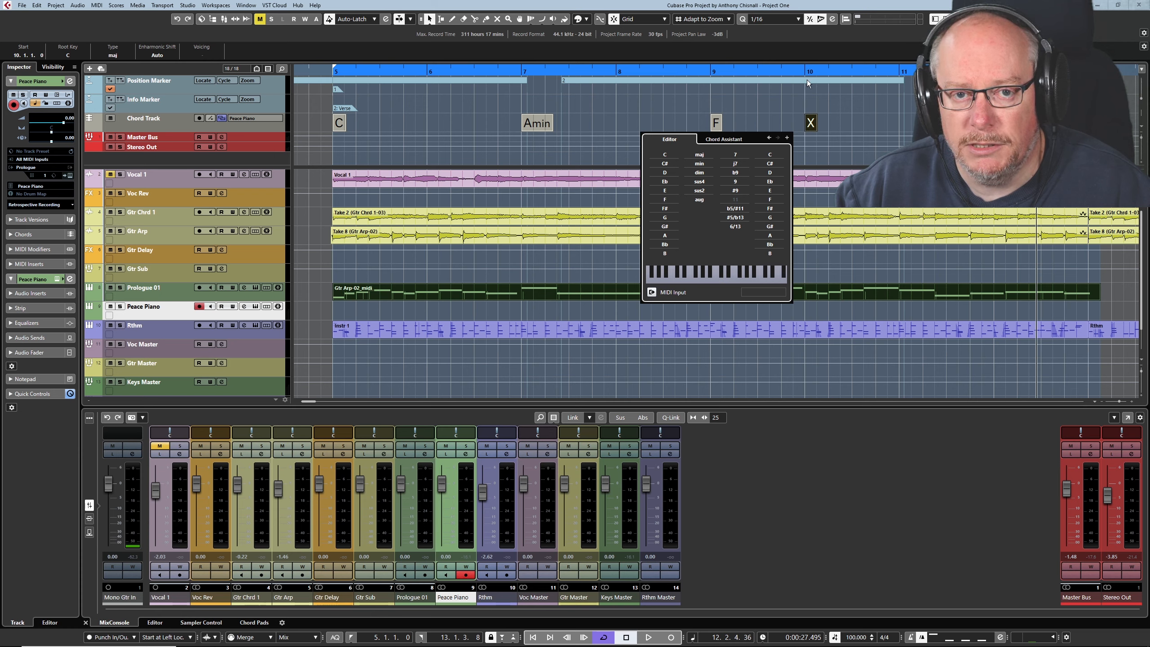
{"action": "left_click", "coordinate": [785, 125]}
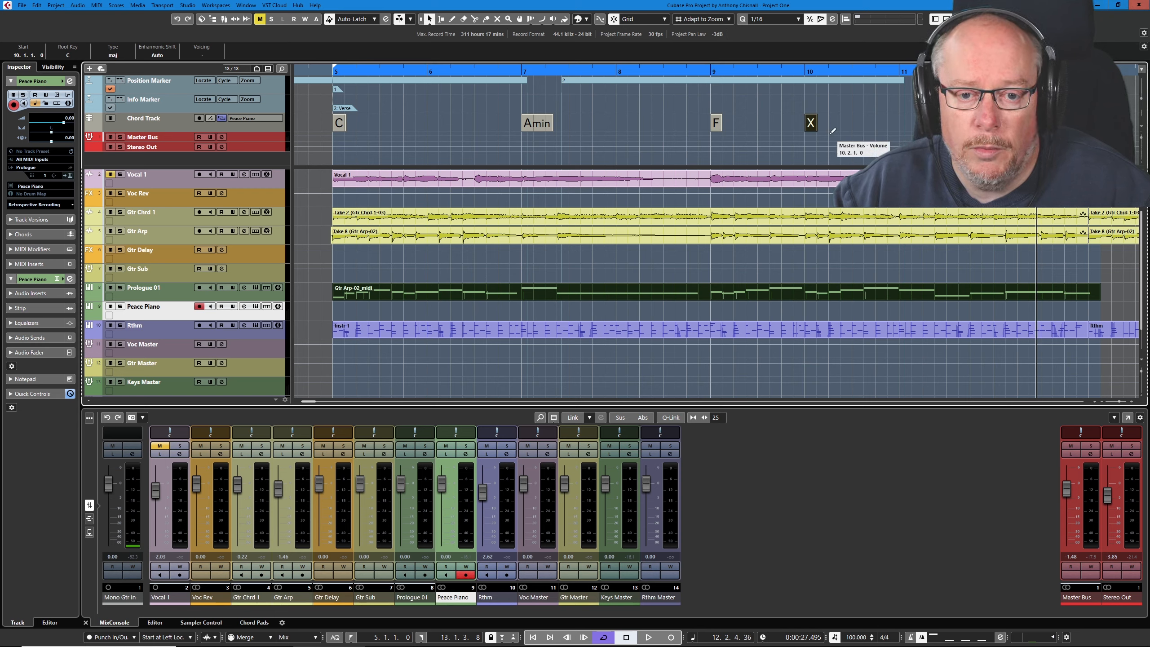
{"action": "left_click_drag", "start_coordinate": [810, 123], "coordinate": [906, 124]}
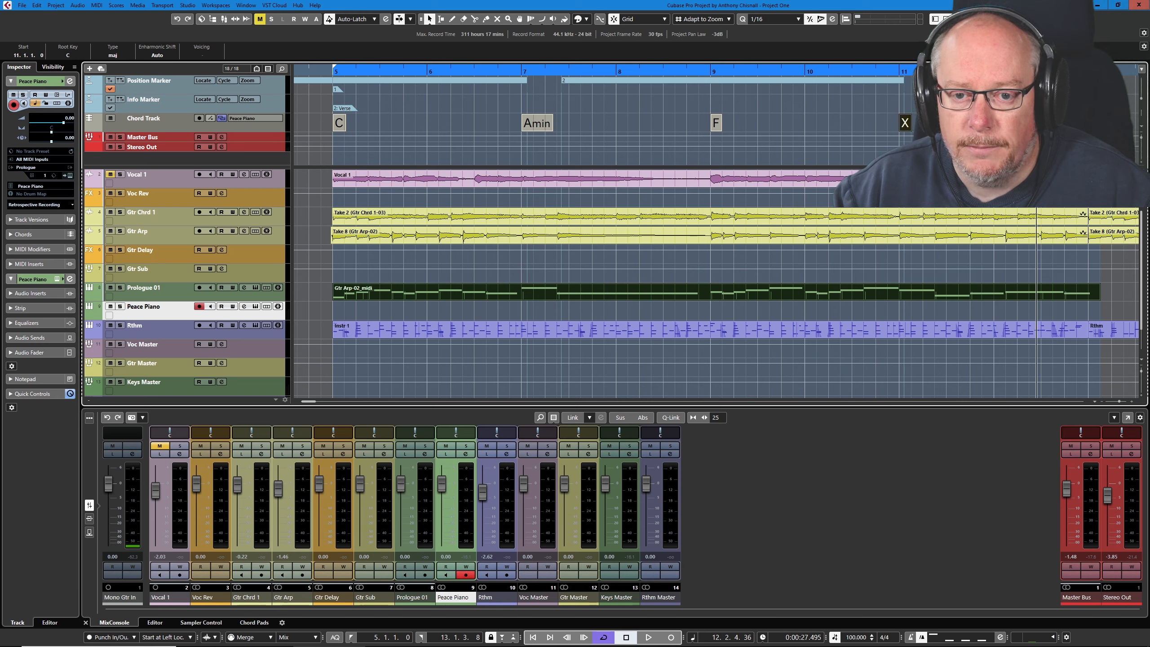
{"action": "double_click", "coordinate": [905, 123]}
{"action": "left_click", "coordinate": [854, 218]}
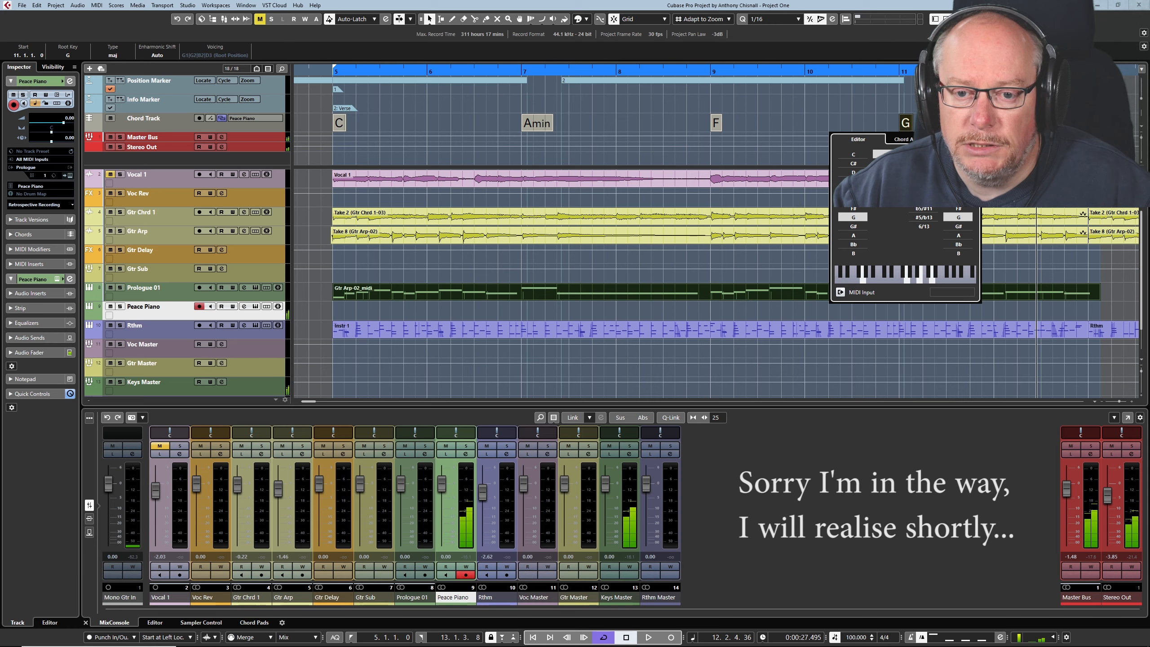
{"action": "left_click", "coordinate": [924, 155]}
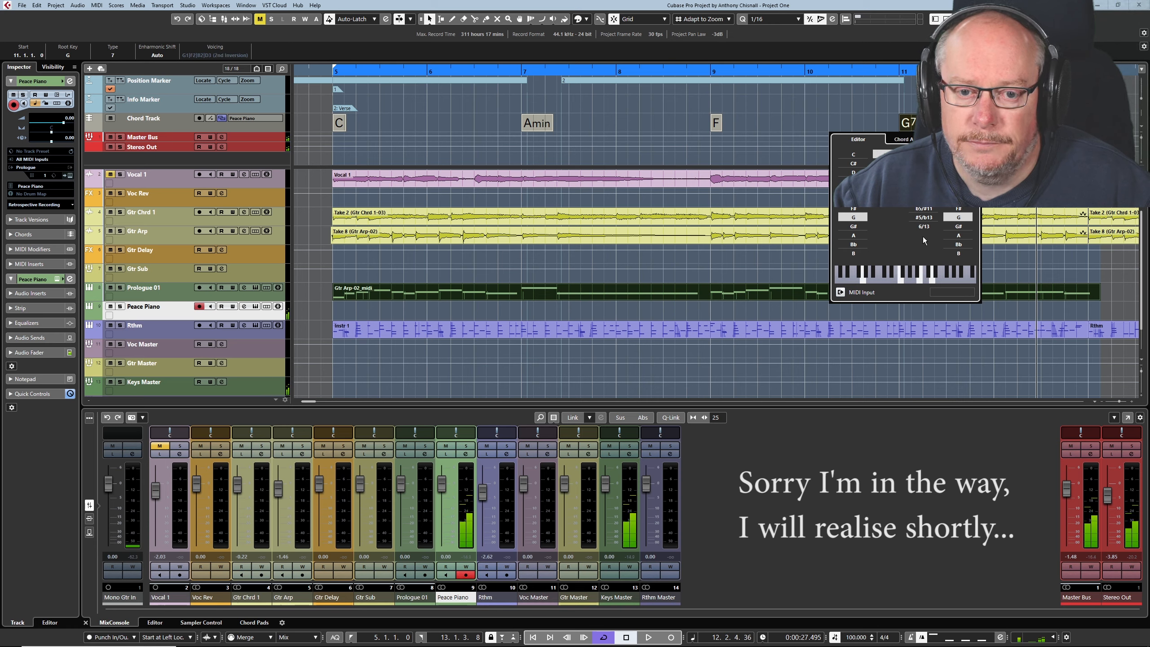
- Mute the Prologue 01, Gtr Arp and Gtr Chrd 1 tracks
{"action": "left_click", "coordinate": [110, 288]}
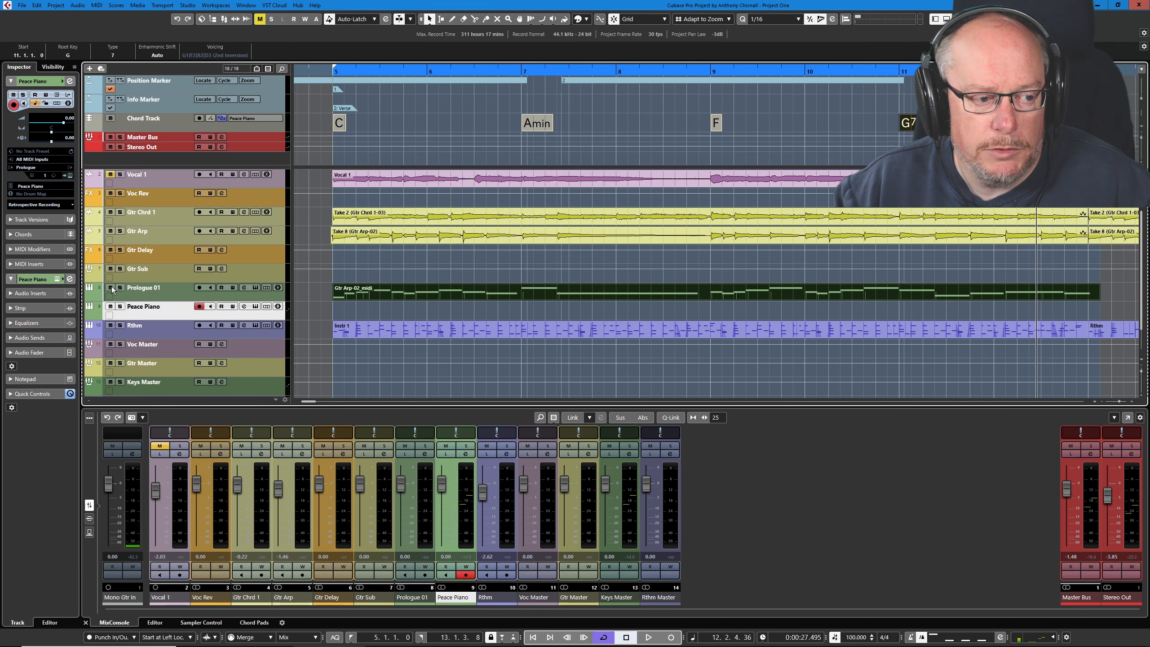
{"action": "left_click", "coordinate": [110, 231]}
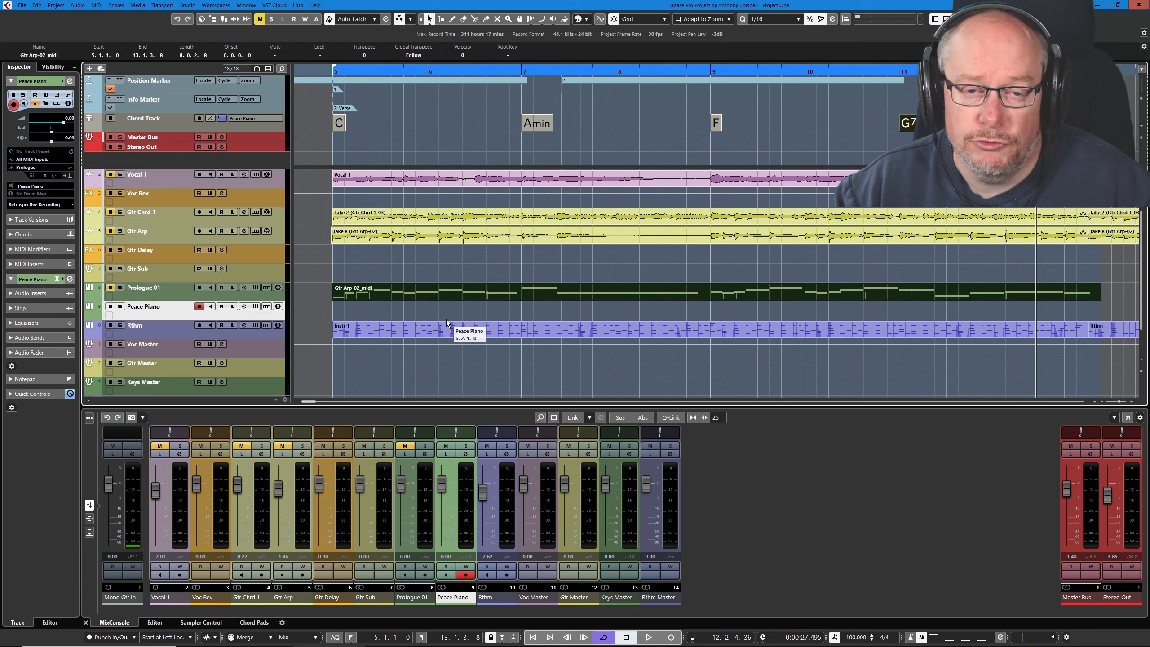
- Play the chord progression from bar 5 and lower the Rthm Master fader to -7.29 during playback
{"action": "key", "text": "KP_1"}
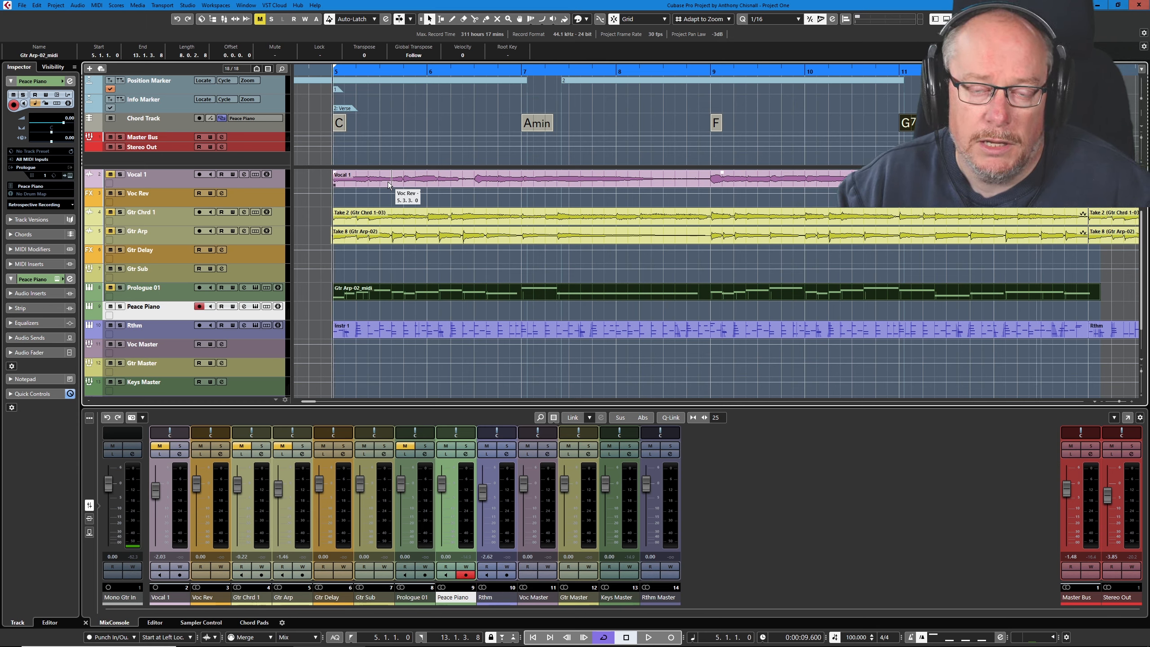
{"action": "key", "text": "space"}
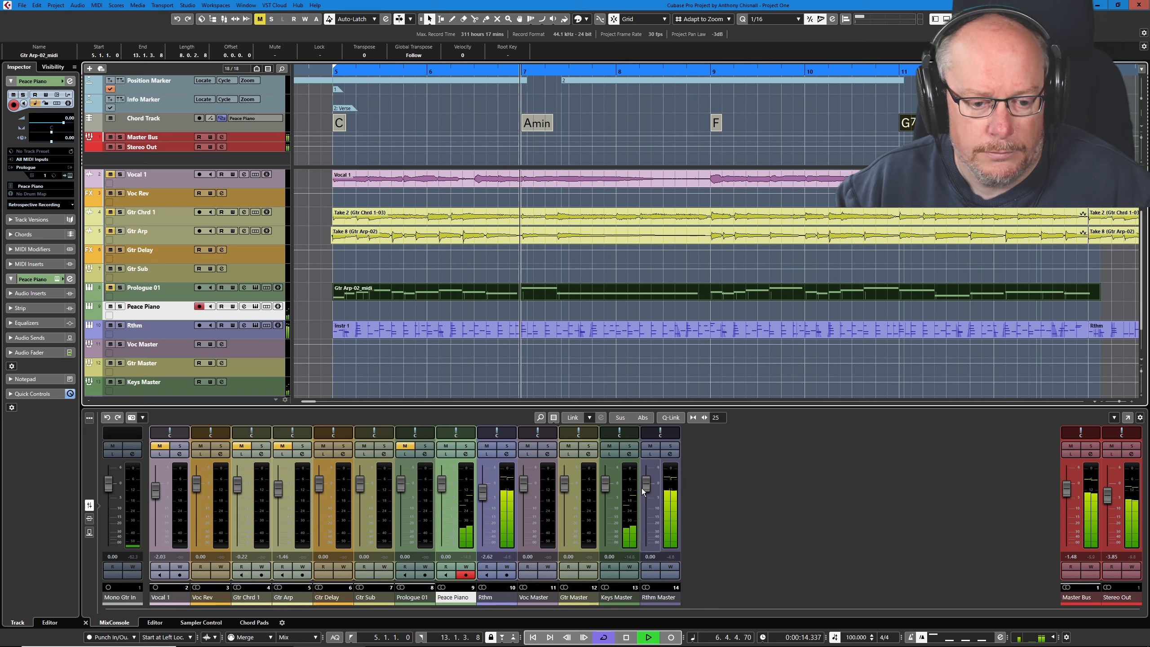
{"action": "left_click_drag", "start_coordinate": [645, 487], "coordinate": [647, 510]}
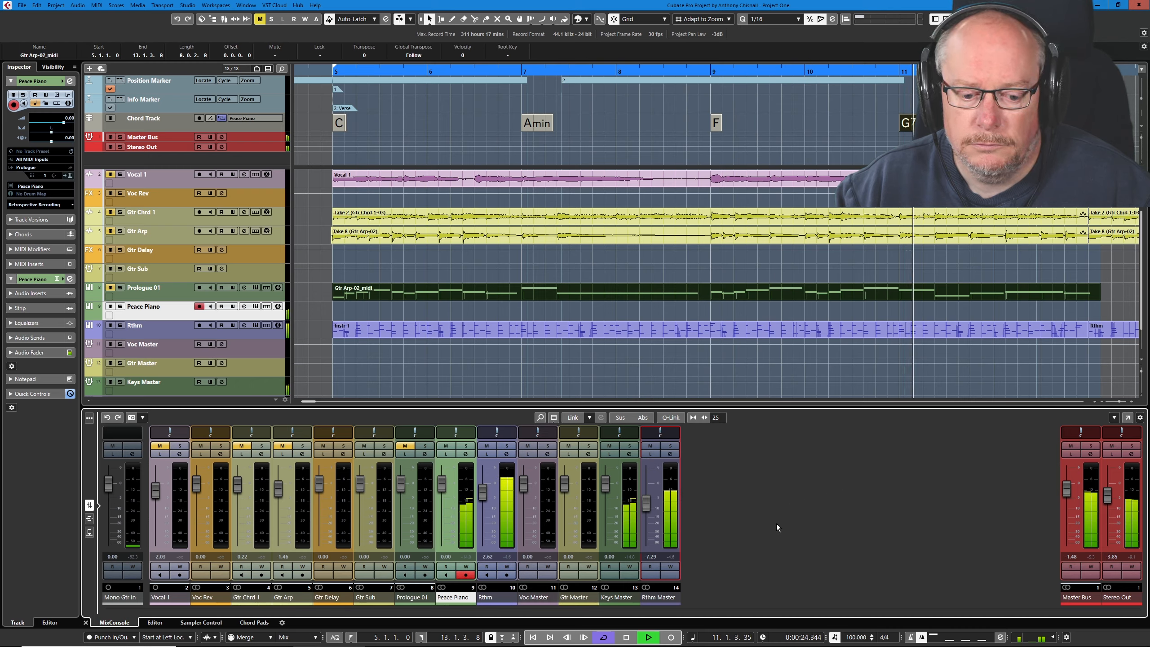
{"action": "left_click", "coordinate": [626, 638]}
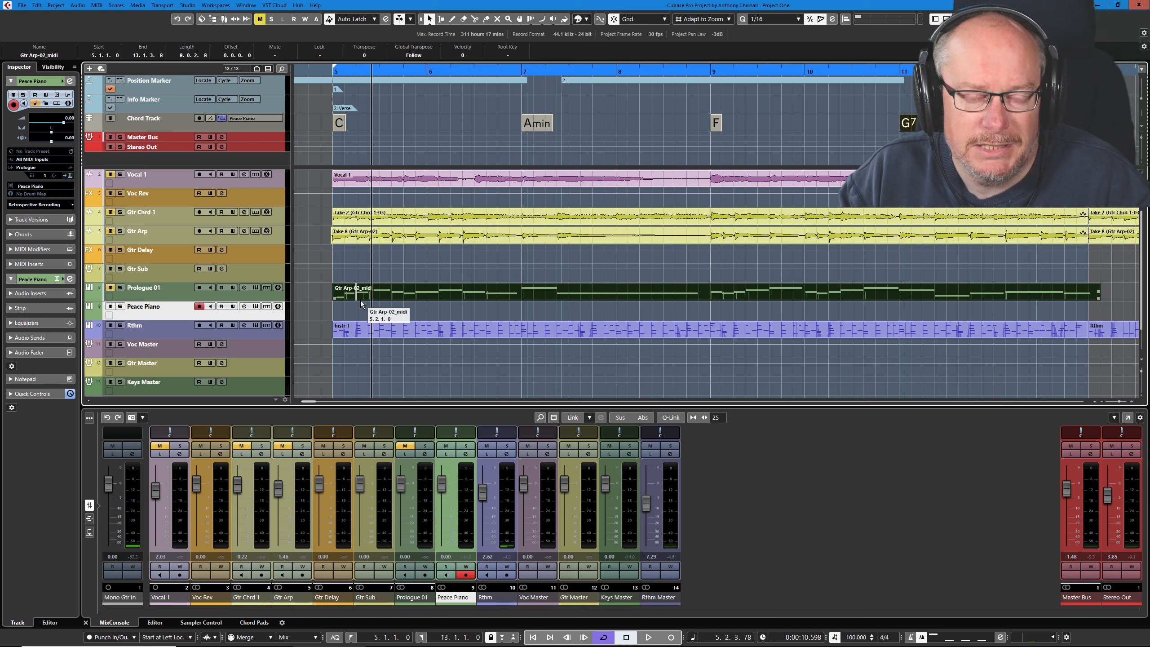
- Audition the C chord at bar 5 and change it to Cmaj7 by adding the j7 tension
{"action": "left_click", "coordinate": [339, 123]}
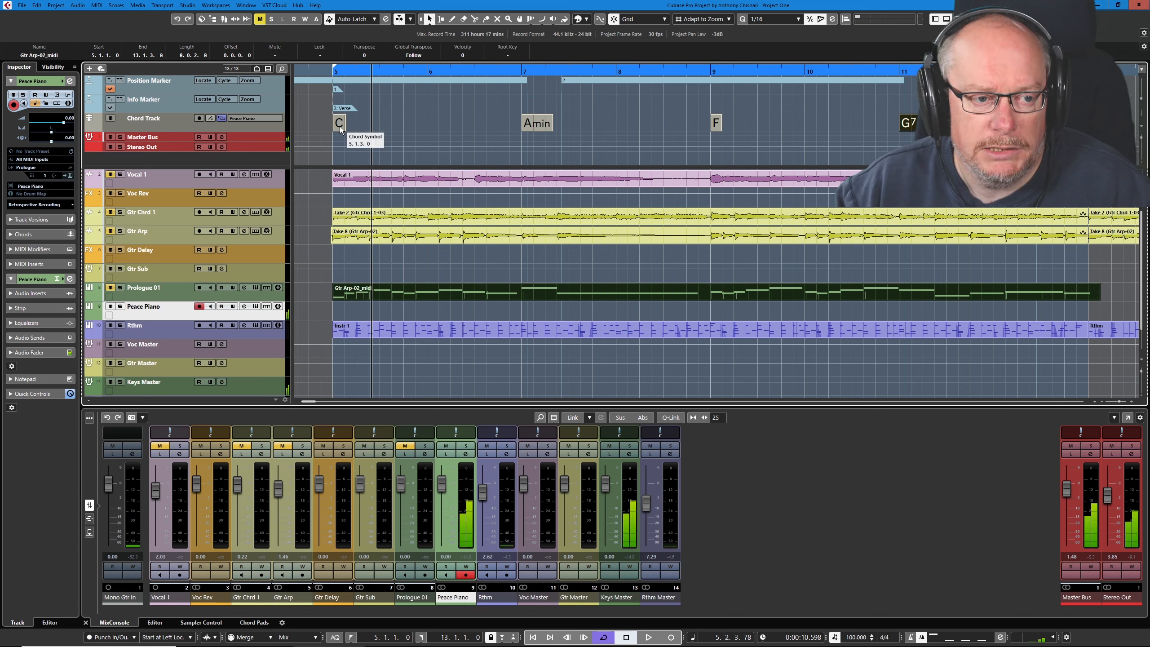
{"action": "double_click", "coordinate": [340, 123]}
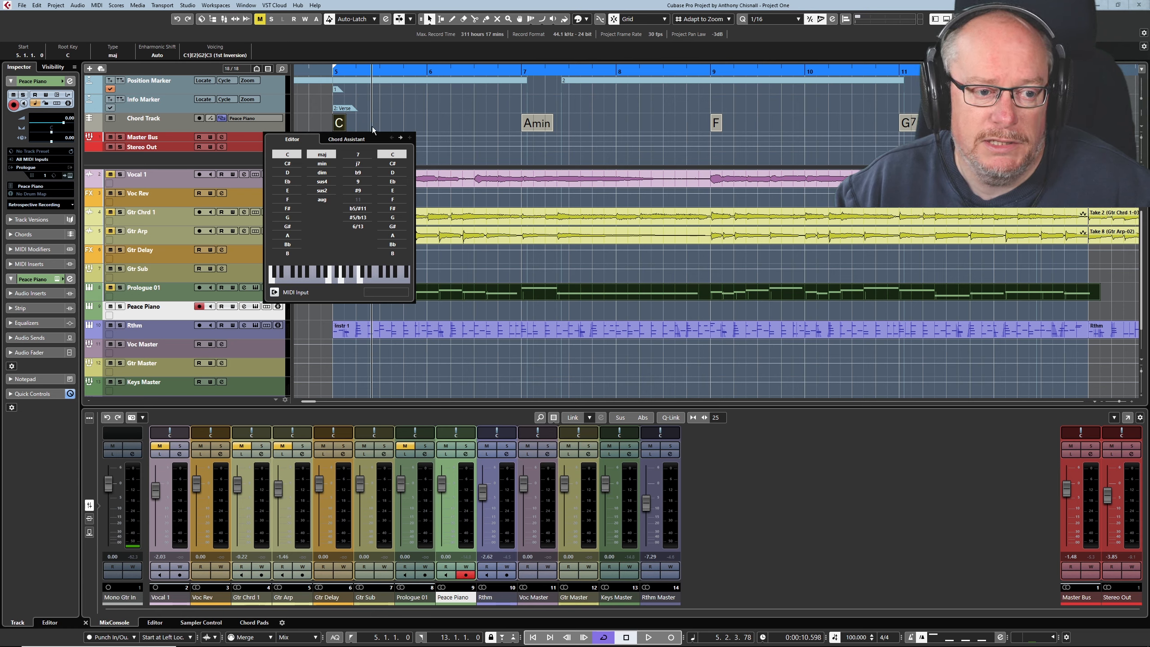
{"action": "left_click", "coordinate": [357, 163]}
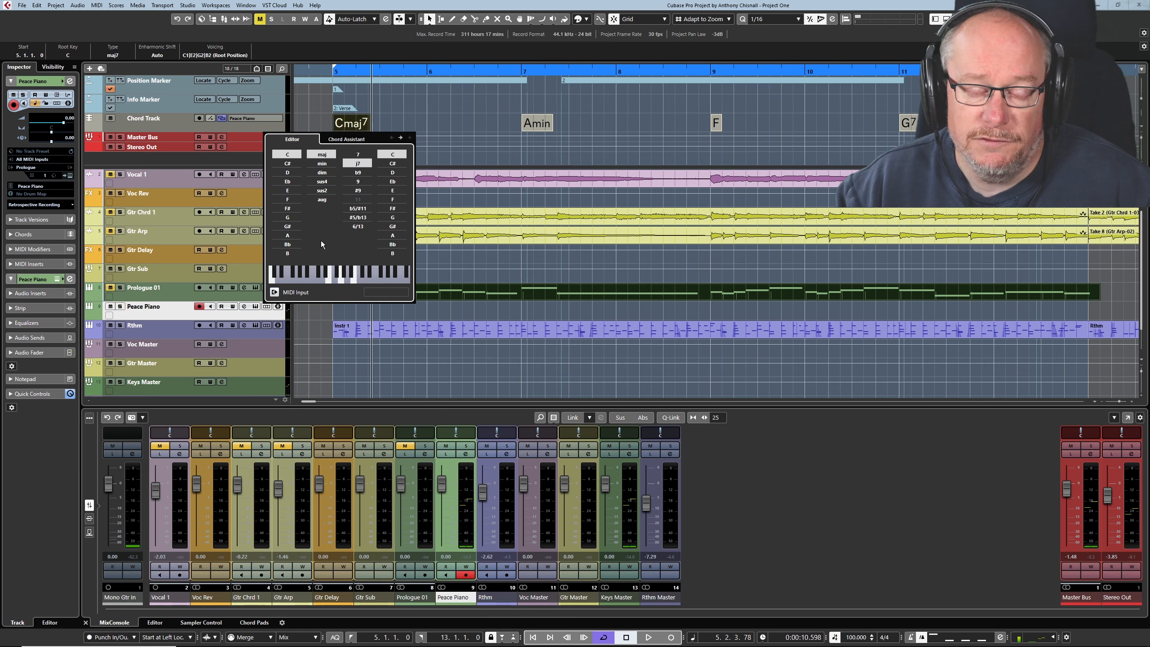
- Examine the Major 7, Minor and Augmented chord symbol options in the Chords & Pitches preferences
{"action": "left_click", "coordinate": [36, 5]}
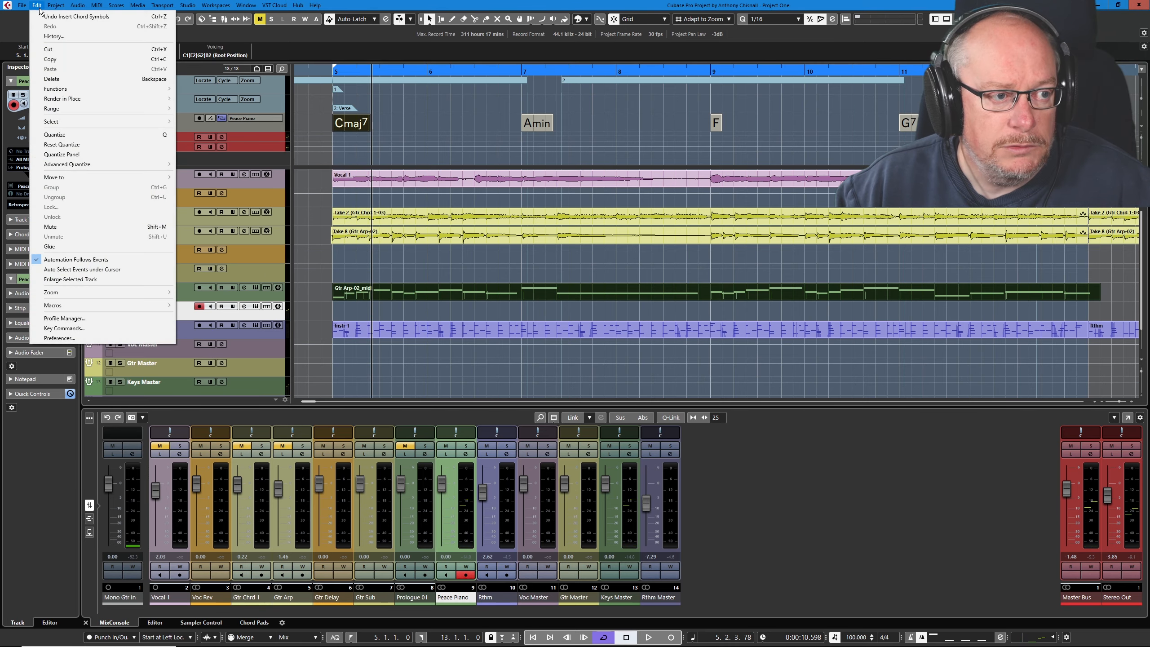
{"action": "left_click", "coordinate": [58, 339]}
{"action": "left_click_drag", "start_coordinate": [482, 143], "coordinate": [337, 121]}
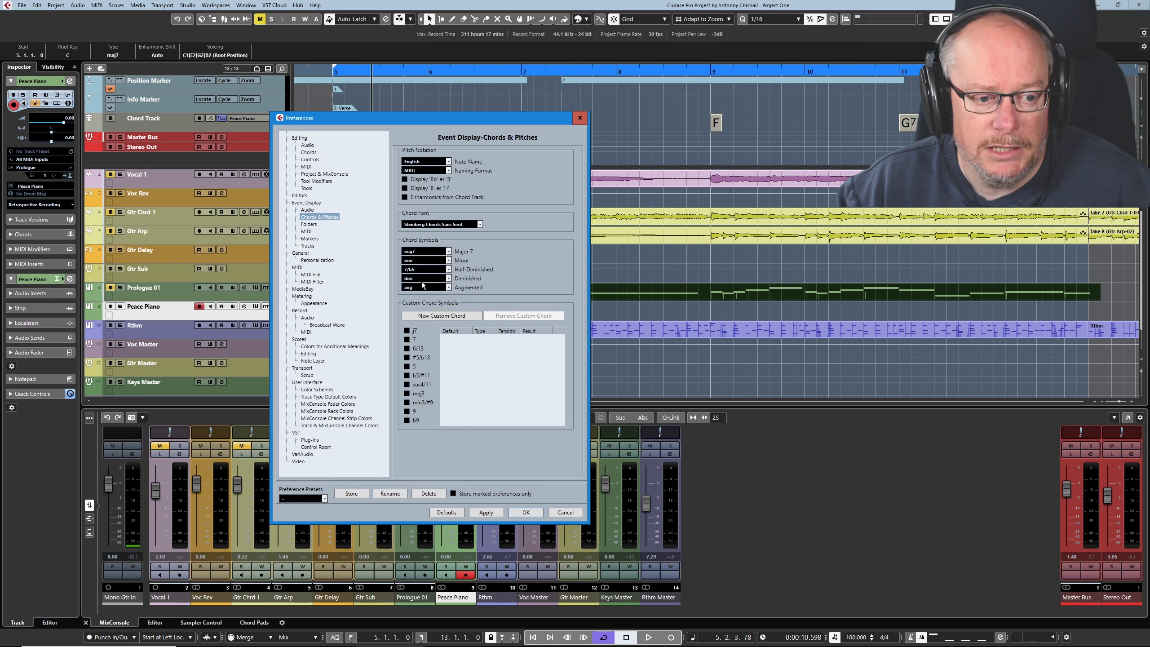
{"action": "left_click", "coordinate": [448, 252]}
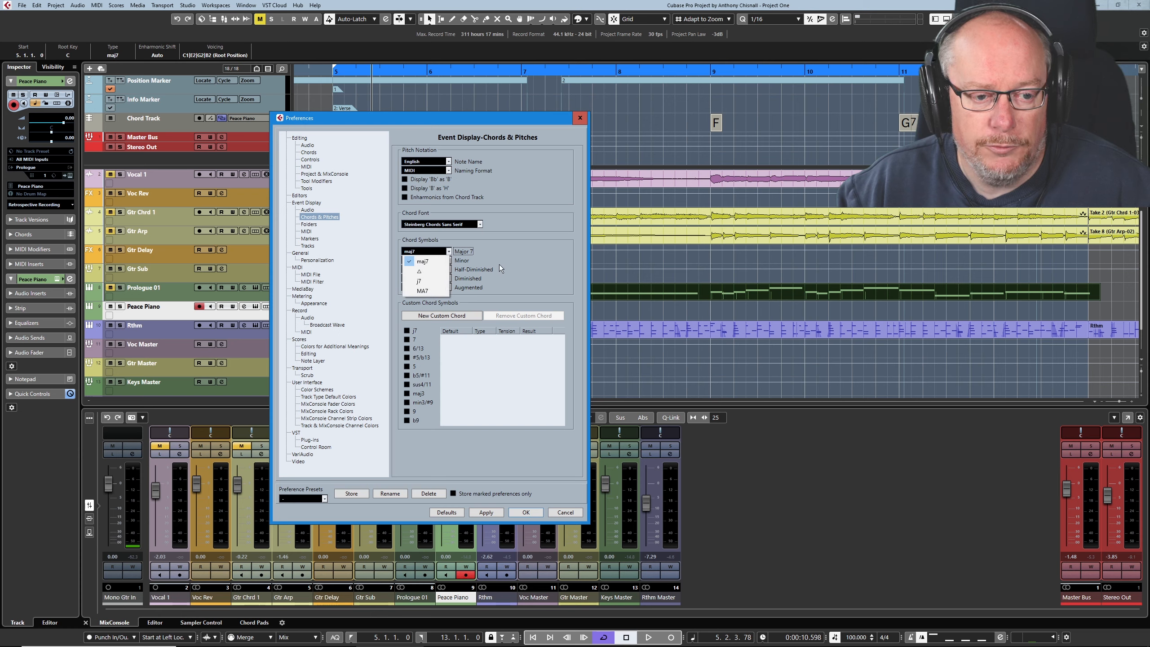
{"action": "left_click", "coordinate": [501, 268]}
{"action": "left_click", "coordinate": [448, 262]}
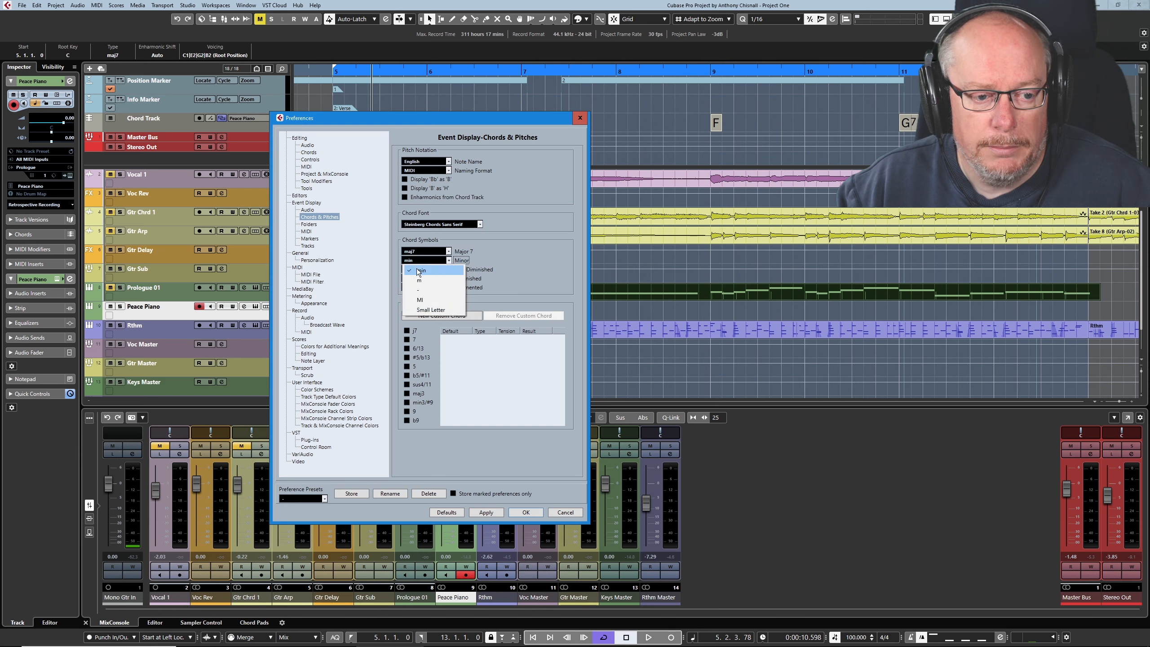
{"action": "left_click", "coordinate": [518, 258]}
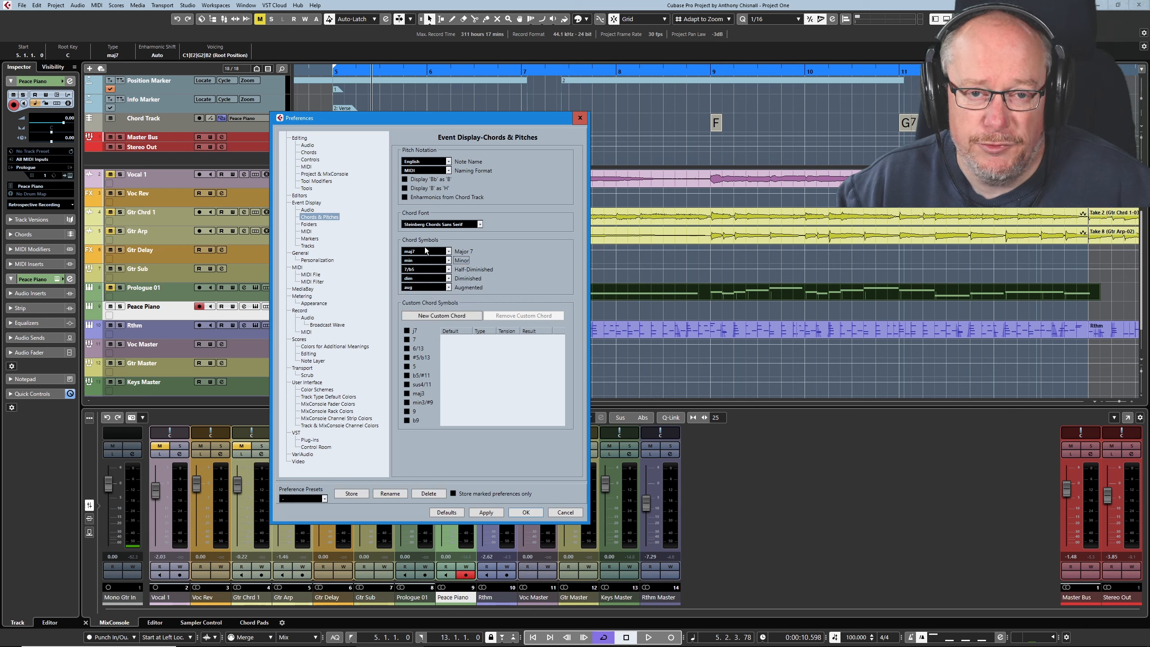
{"action": "left_click", "coordinate": [450, 288]}
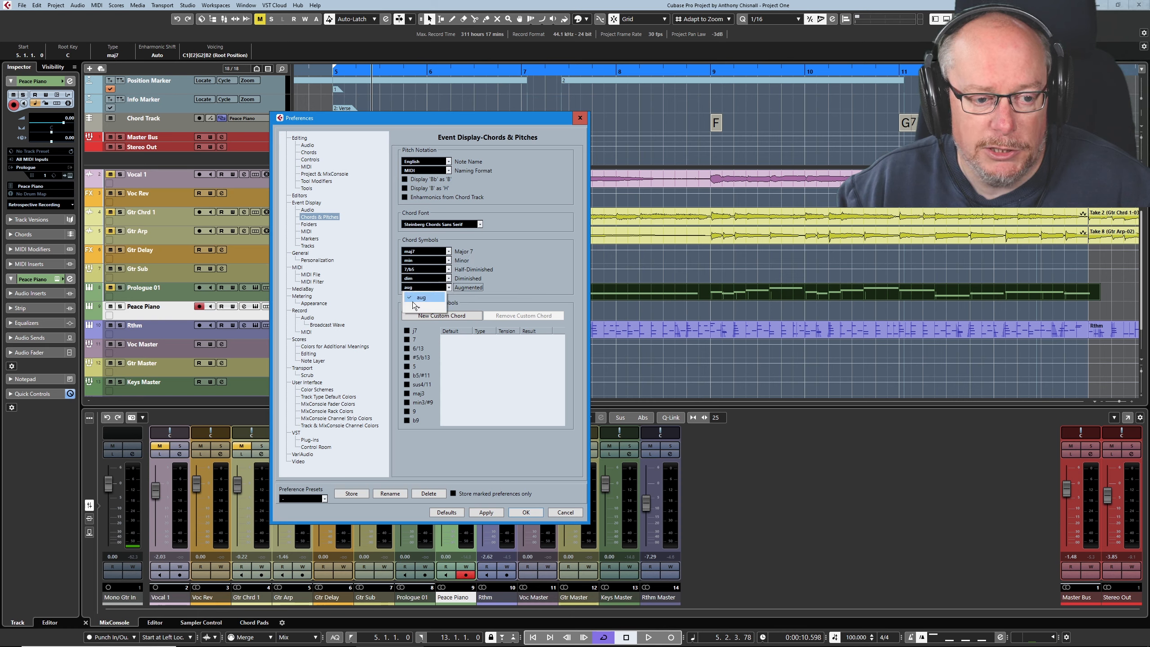
{"action": "left_click", "coordinate": [527, 270]}
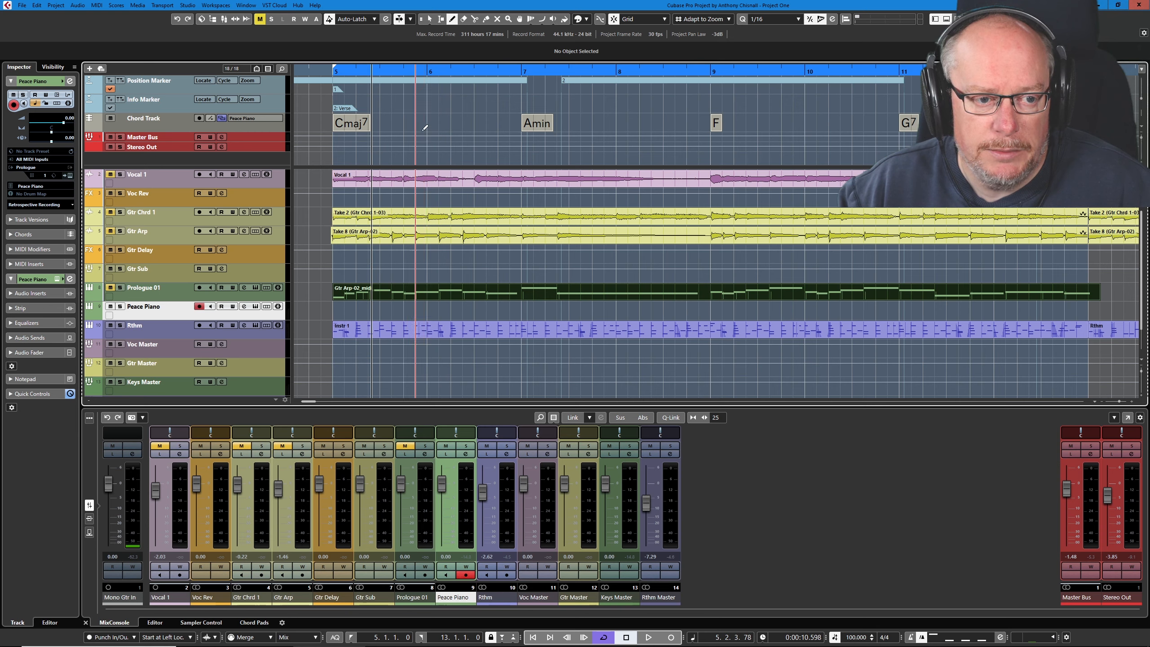
- Draw a chord event at bar 6 on the chord track and define it as C major
{"action": "left_click", "coordinate": [431, 120]}
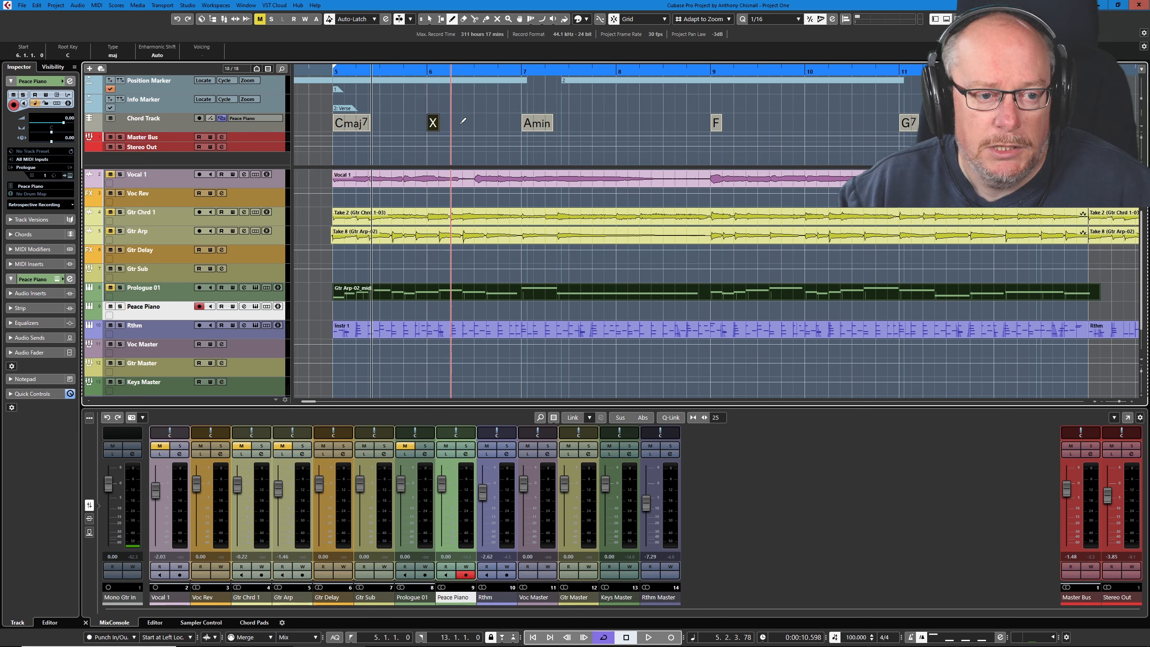
{"action": "double_click", "coordinate": [433, 123]}
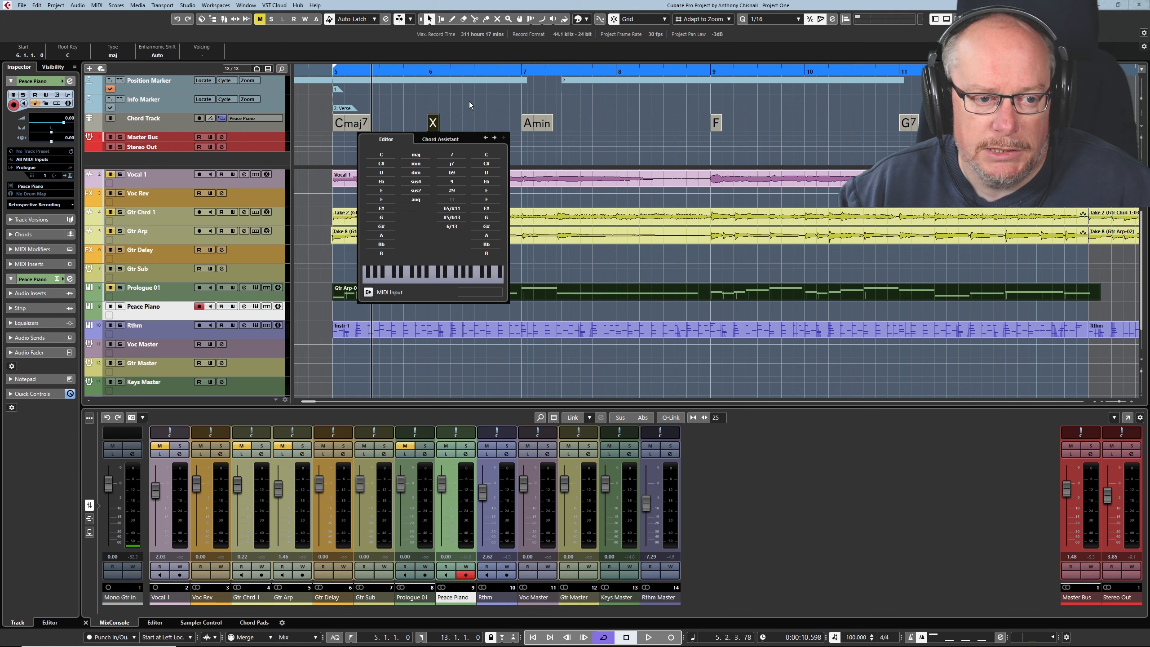
{"action": "left_click", "coordinate": [385, 155]}
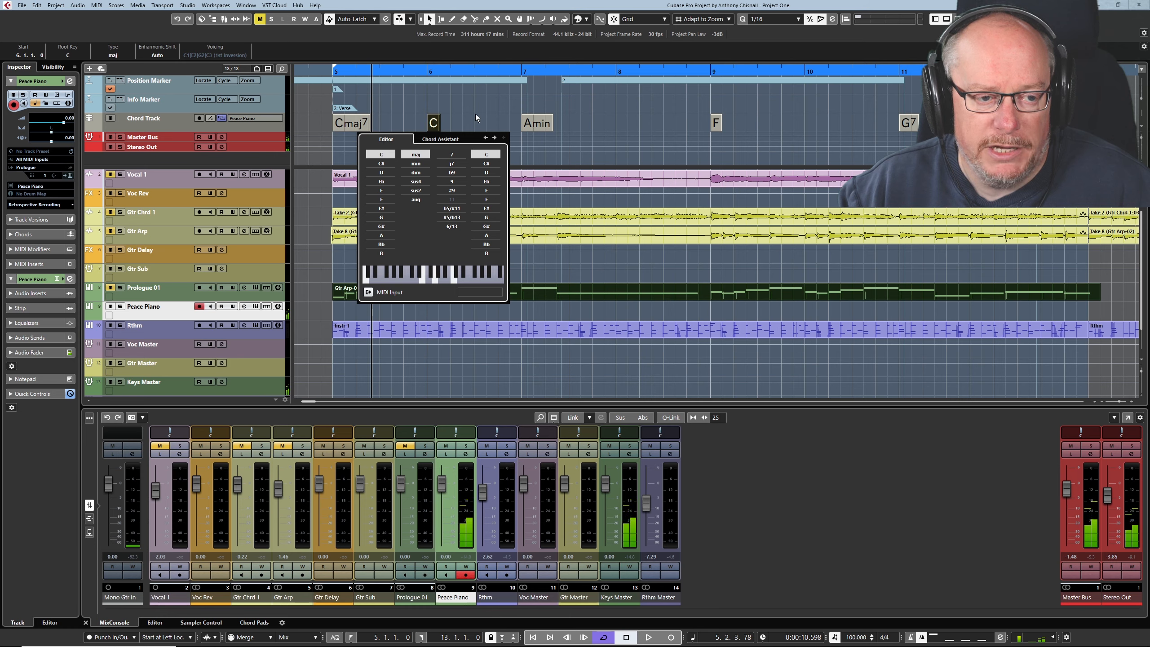
{"action": "left_click", "coordinate": [487, 124]}
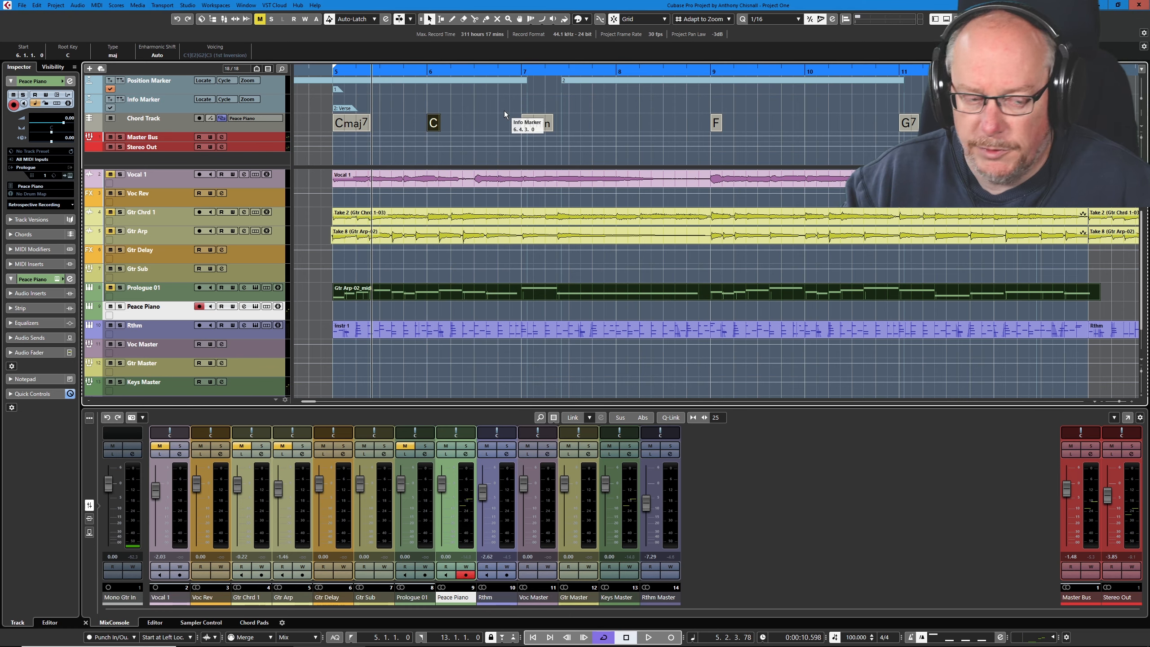
- Play the progression past bar 6 and change the A minor chord at bar 7 to Amin7
{"action": "key", "text": "space"}
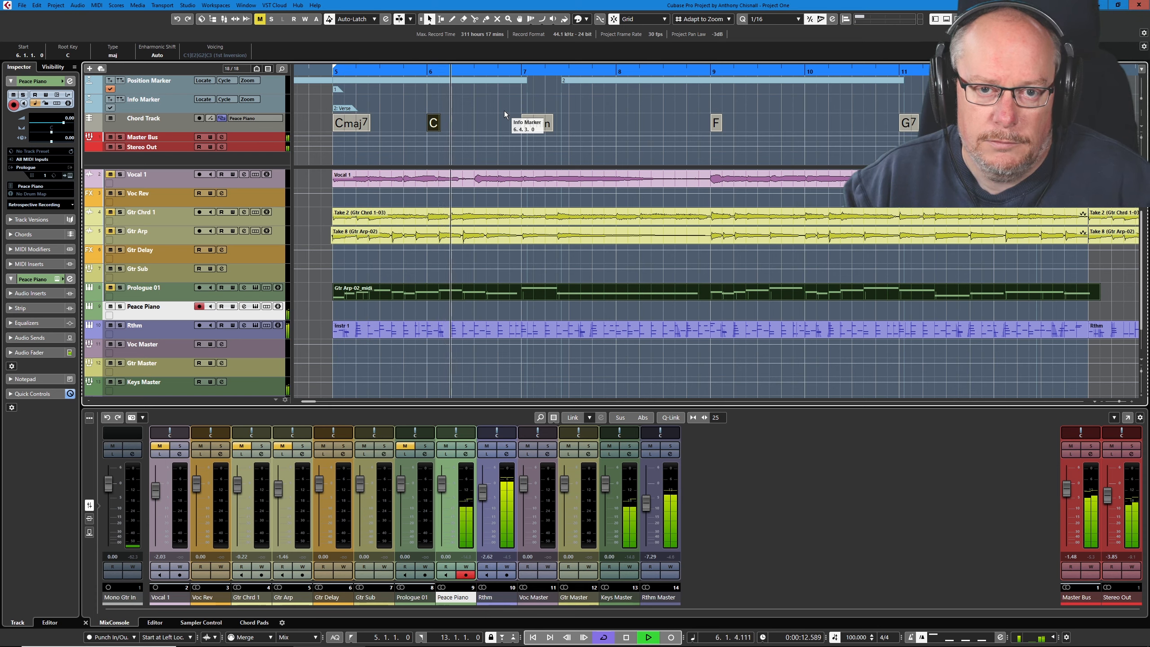
{"action": "key", "text": "space"}
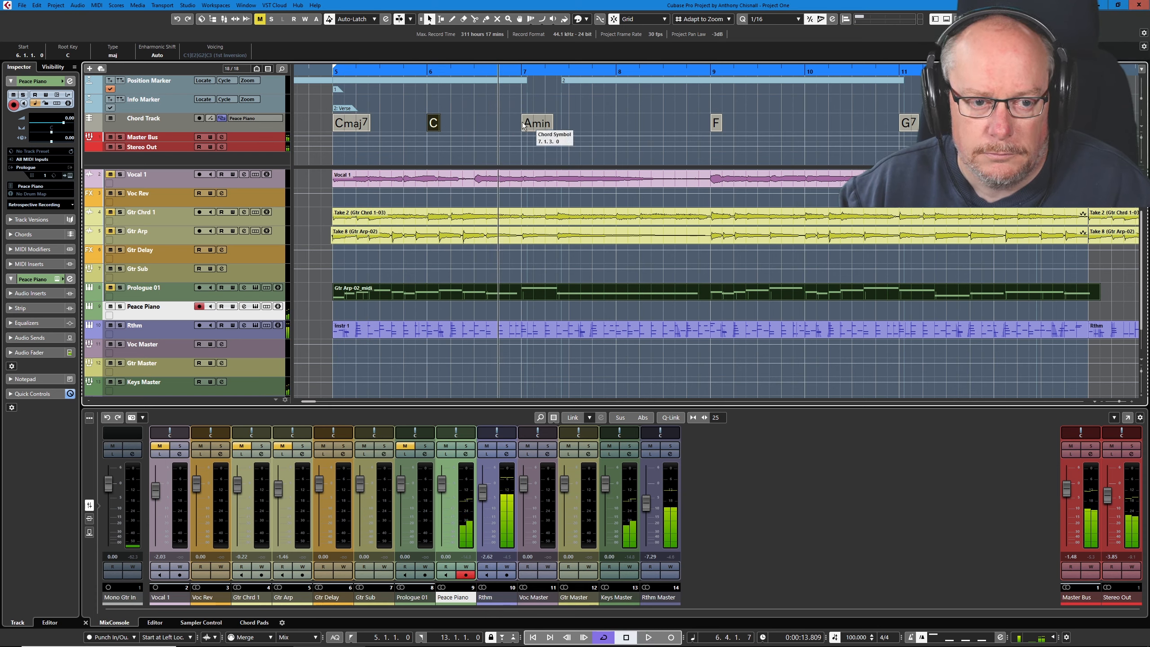
{"action": "double_click", "coordinate": [537, 124]}
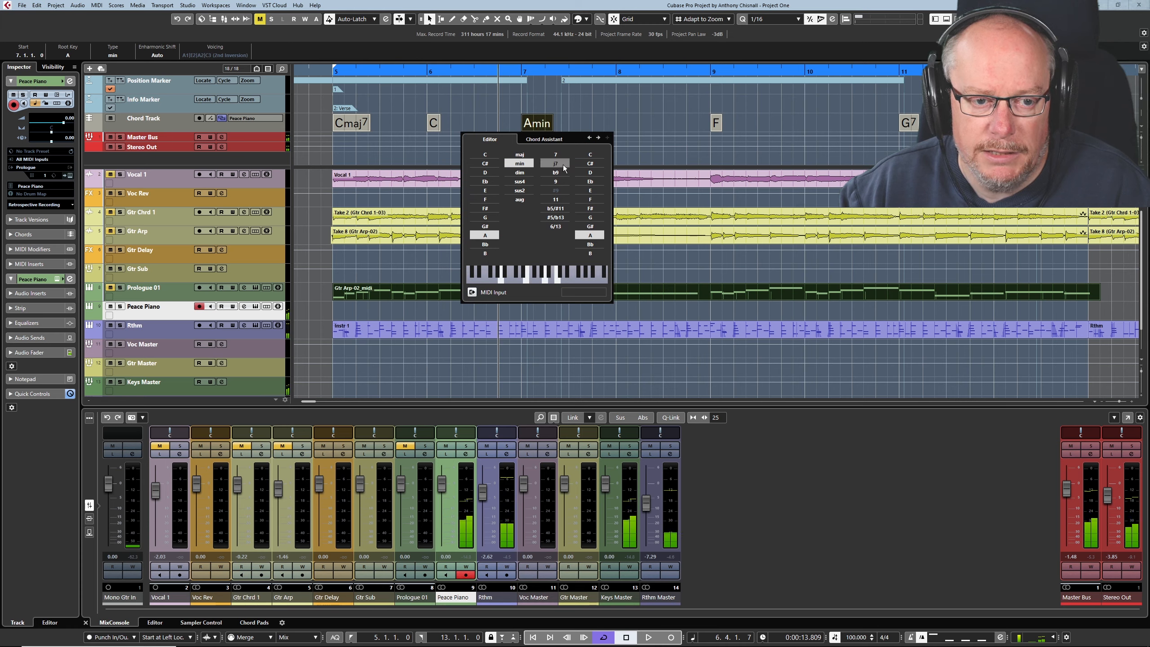
{"action": "left_click", "coordinate": [556, 155]}
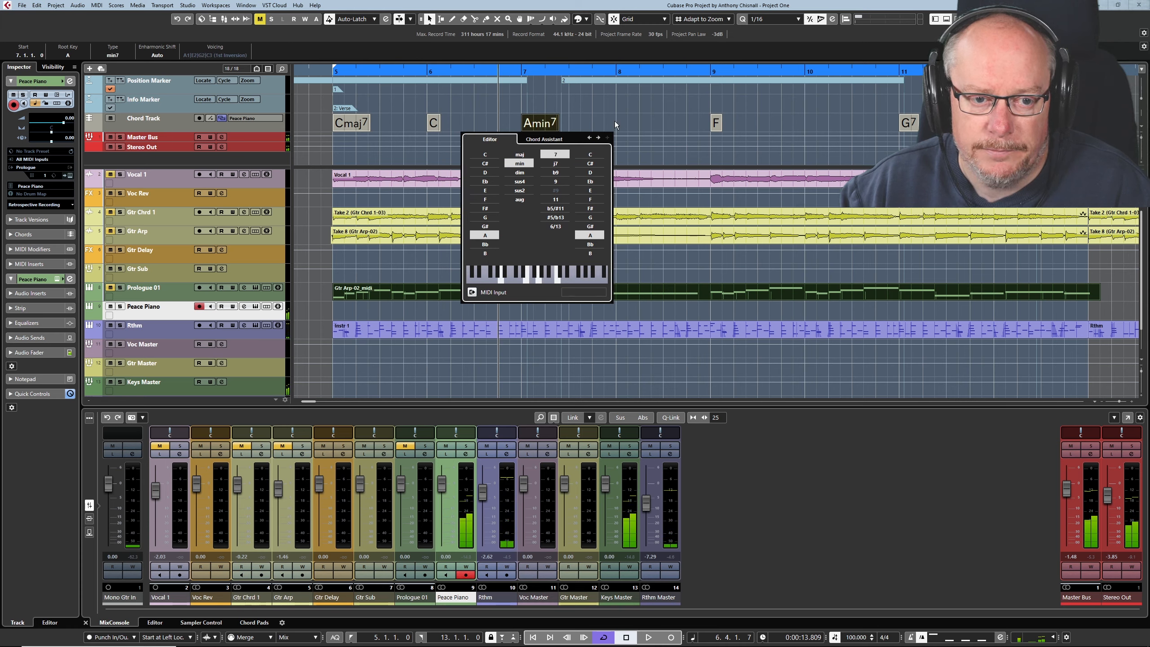
- Play on through bar 8 and draw an undefined chord event at bar 10 on the chord track
{"action": "key", "text": "space"}
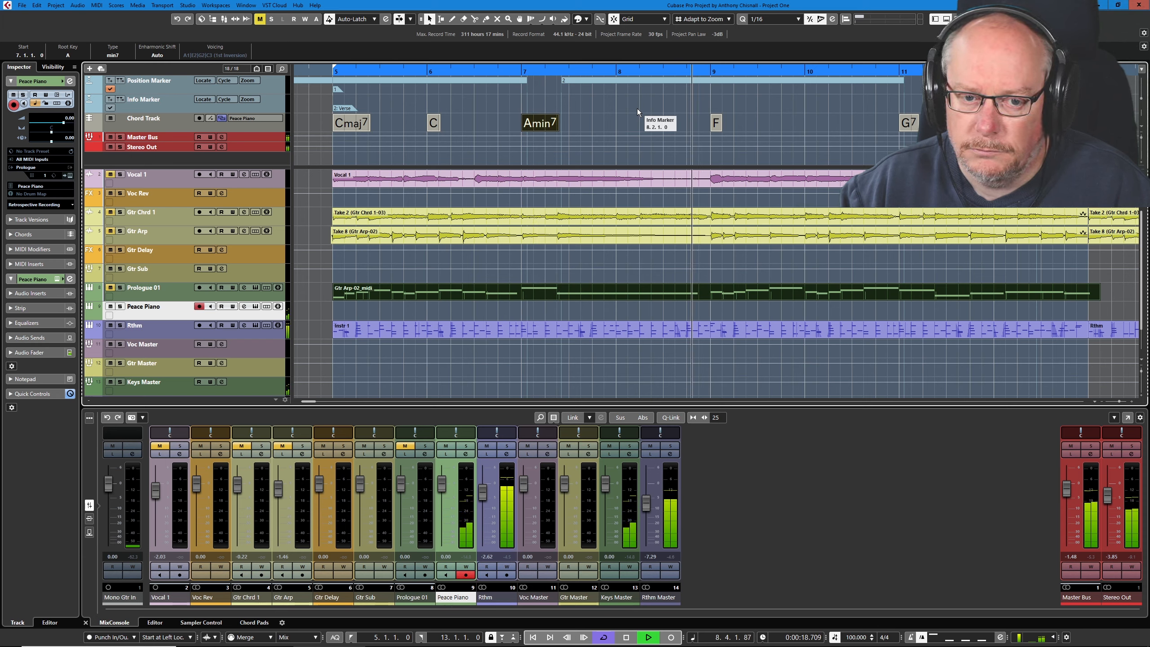
{"action": "key", "text": "space"}
{"action": "key", "text": "8"}
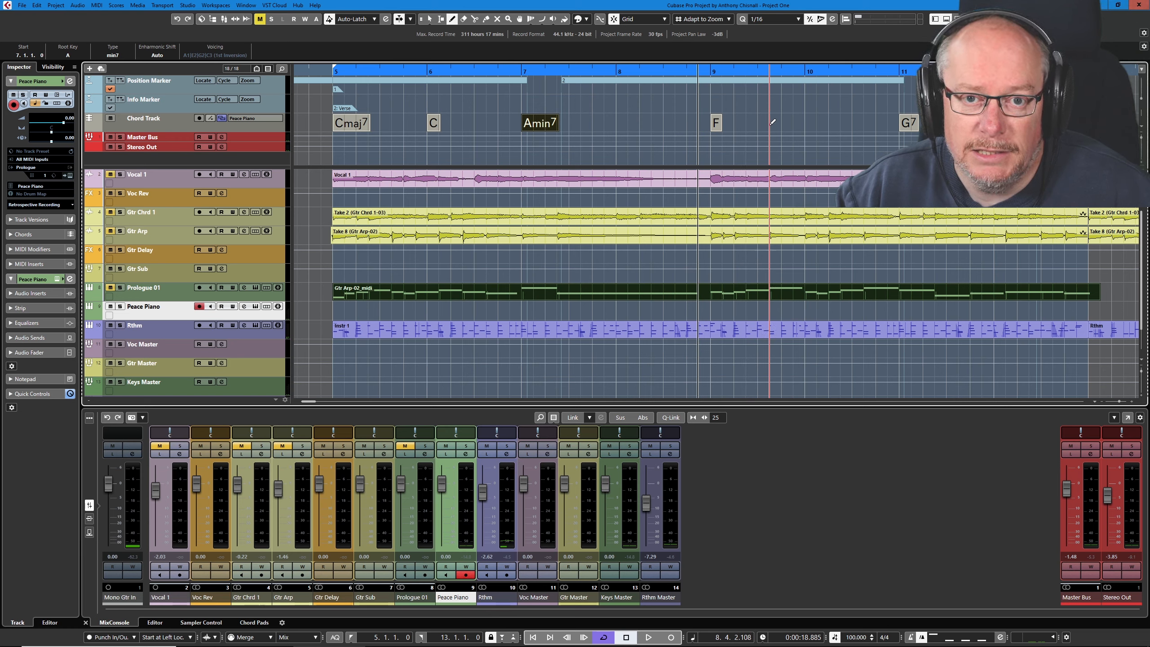
{"action": "left_click", "coordinate": [809, 122]}
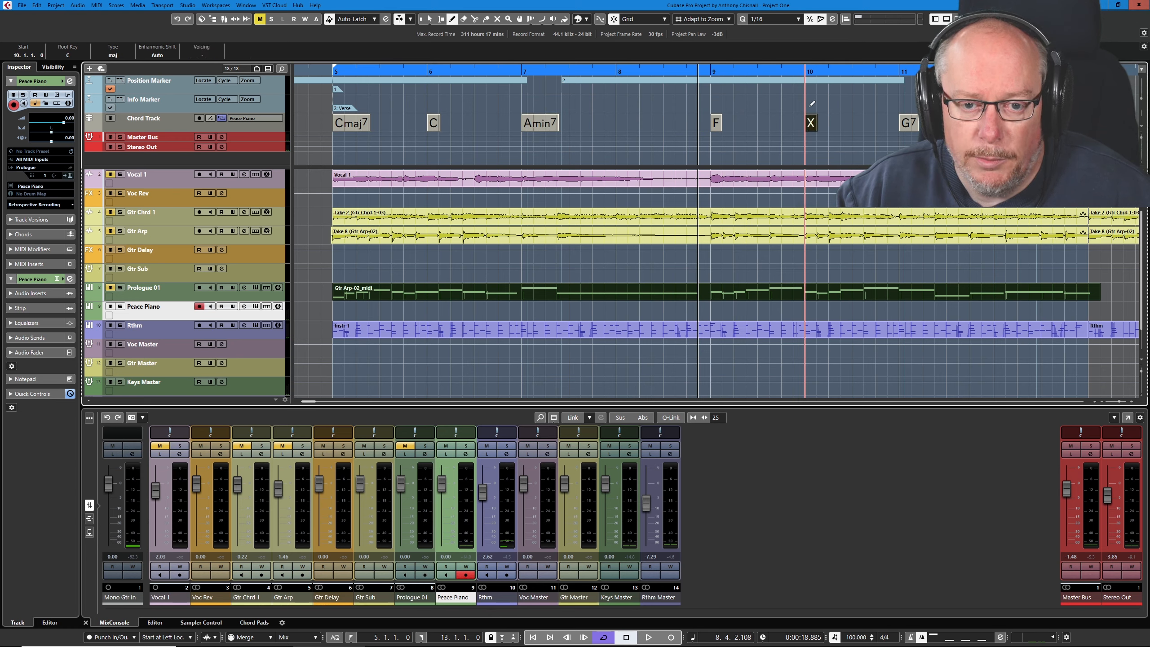
{"action": "key", "text": "1"}
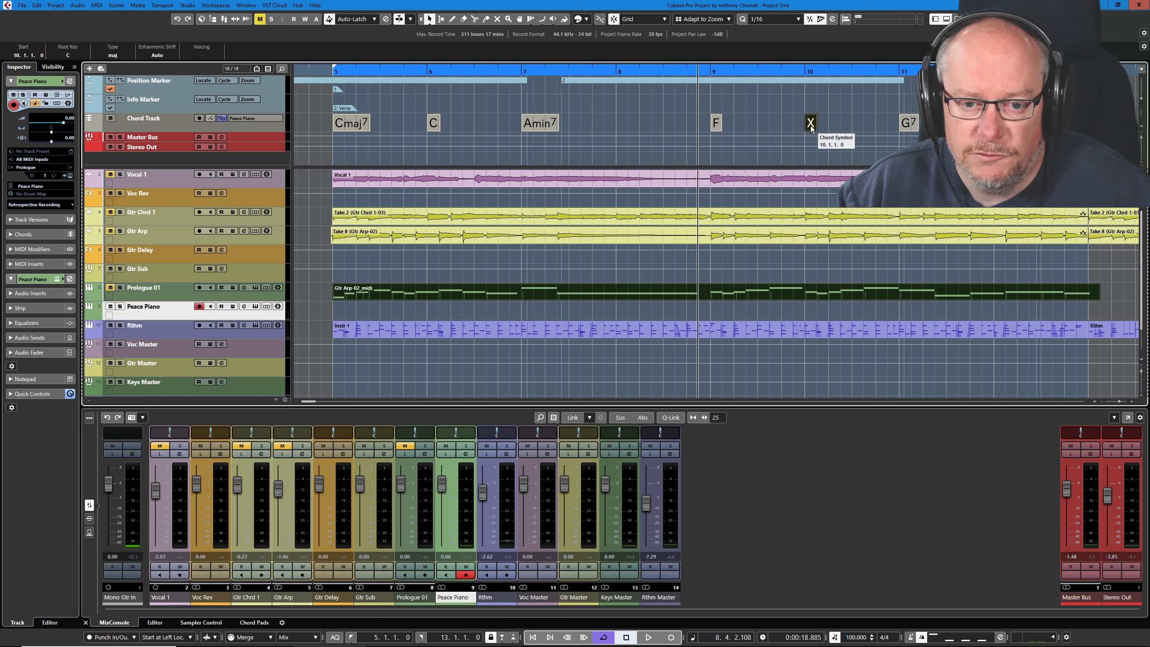
- Change the F chord at bar 9 to Fmaj7 by adding the j7 tension
{"action": "double_click", "coordinate": [716, 122]}
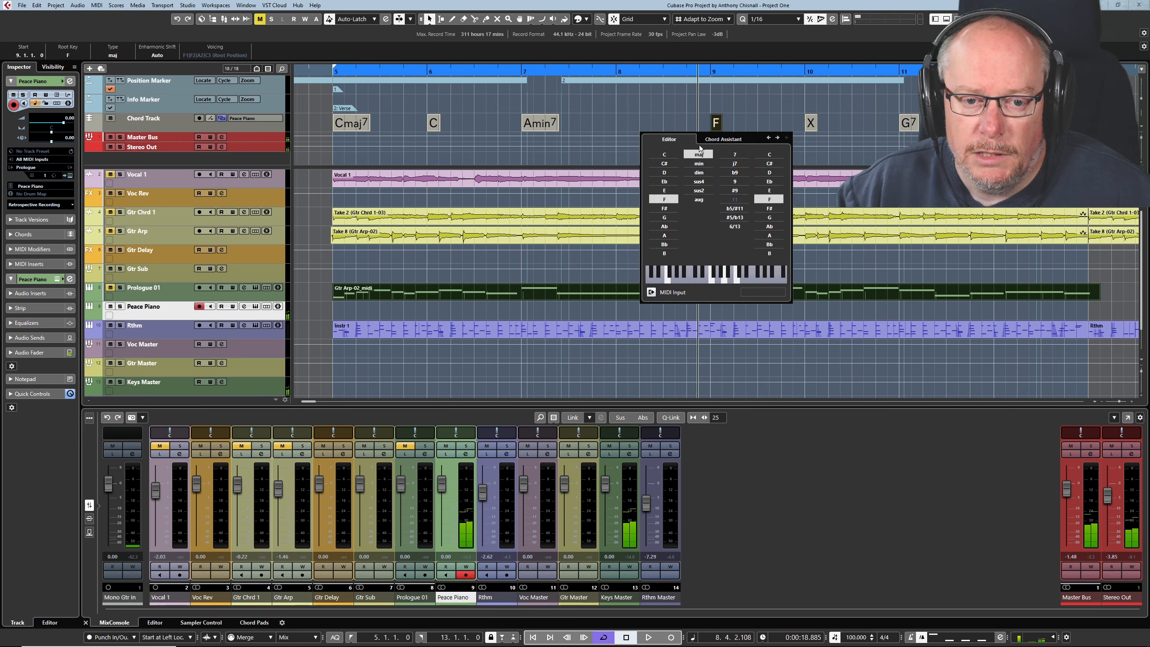
{"action": "left_click", "coordinate": [735, 167]}
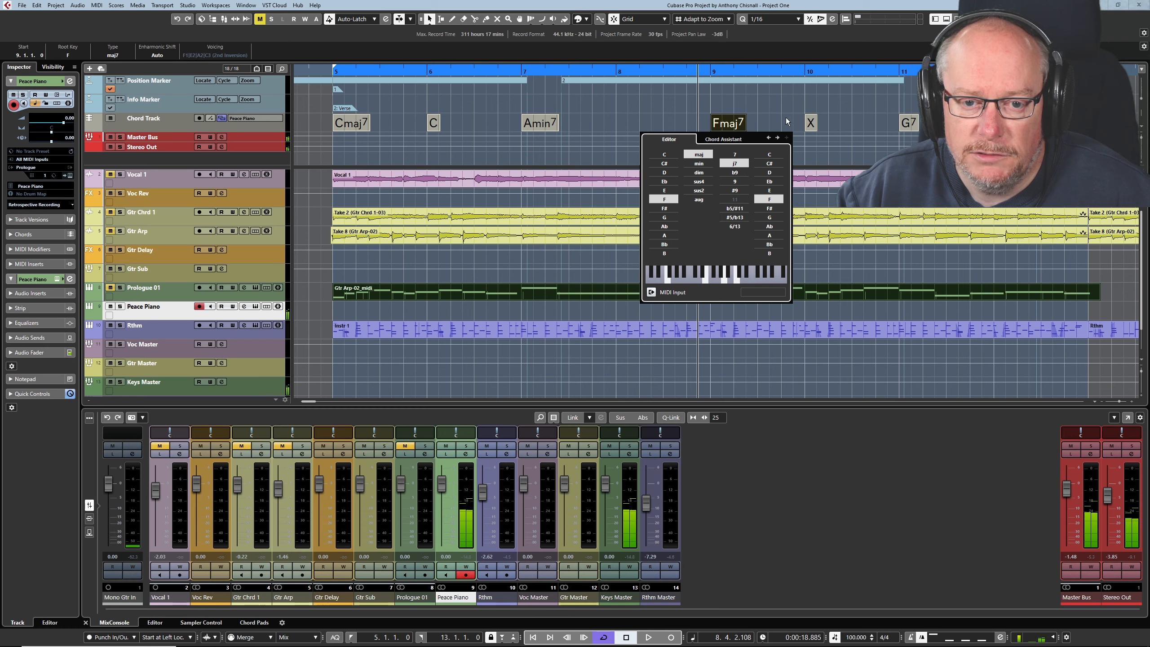
{"action": "double_click", "coordinate": [720, 125]}
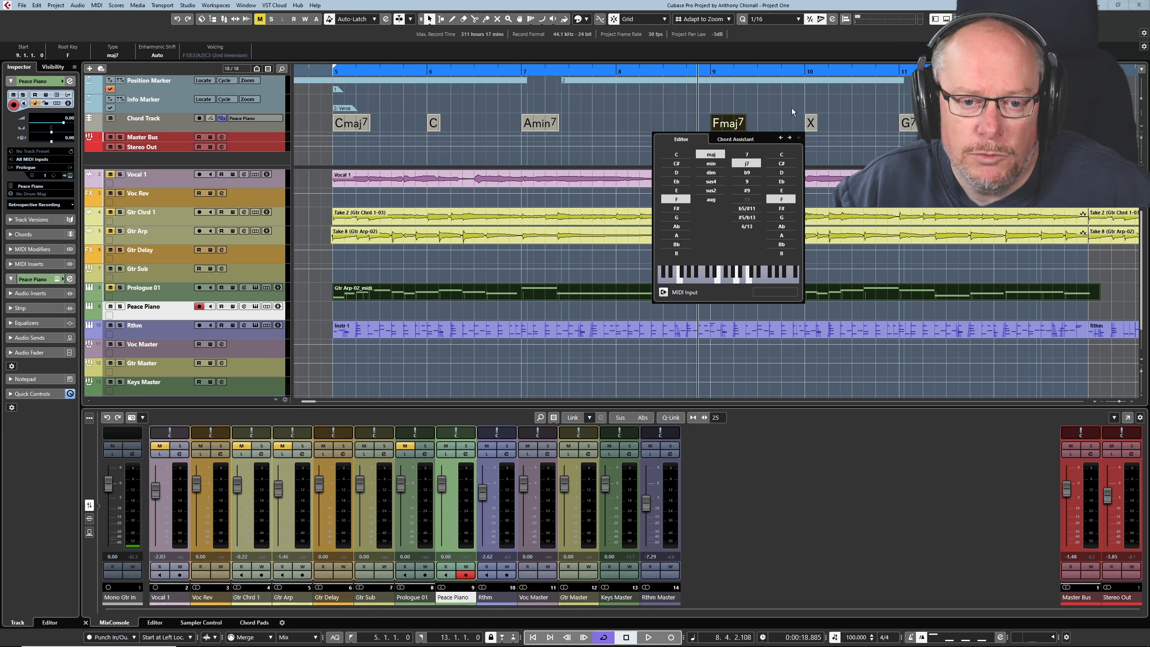
{"action": "left_click", "coordinate": [773, 126]}
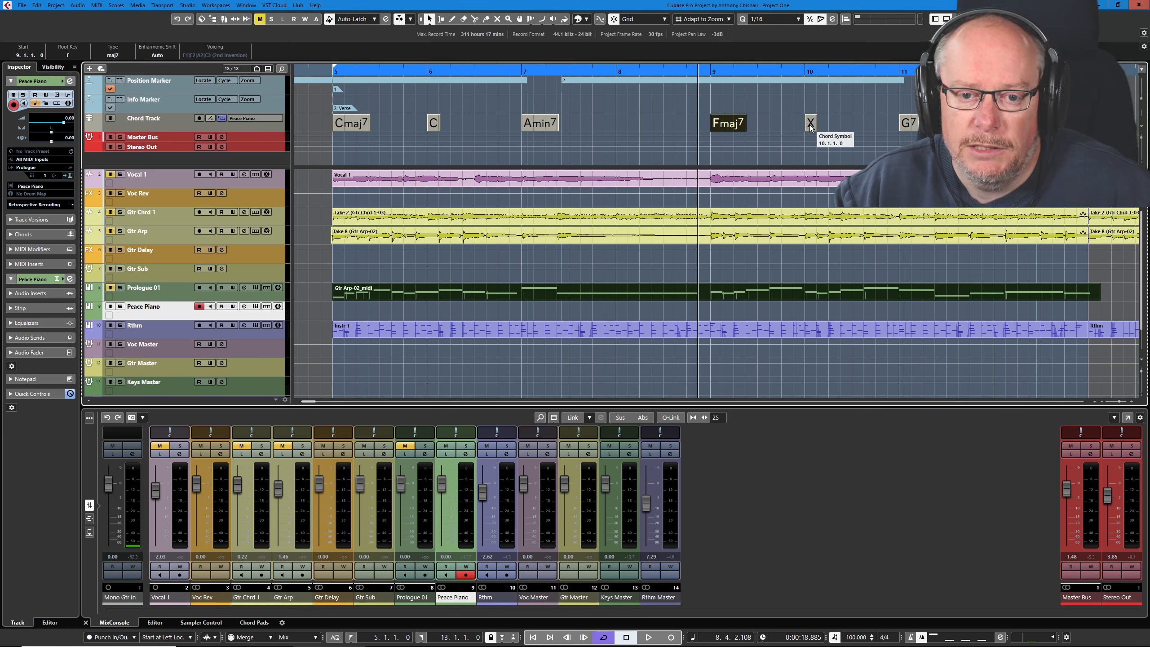
- Define the empty chord event at bar 10 as F major with the j7 and 9 tensions, Fmaj7/9
{"action": "double_click", "coordinate": [811, 123]}
{"action": "left_click", "coordinate": [773, 120]}
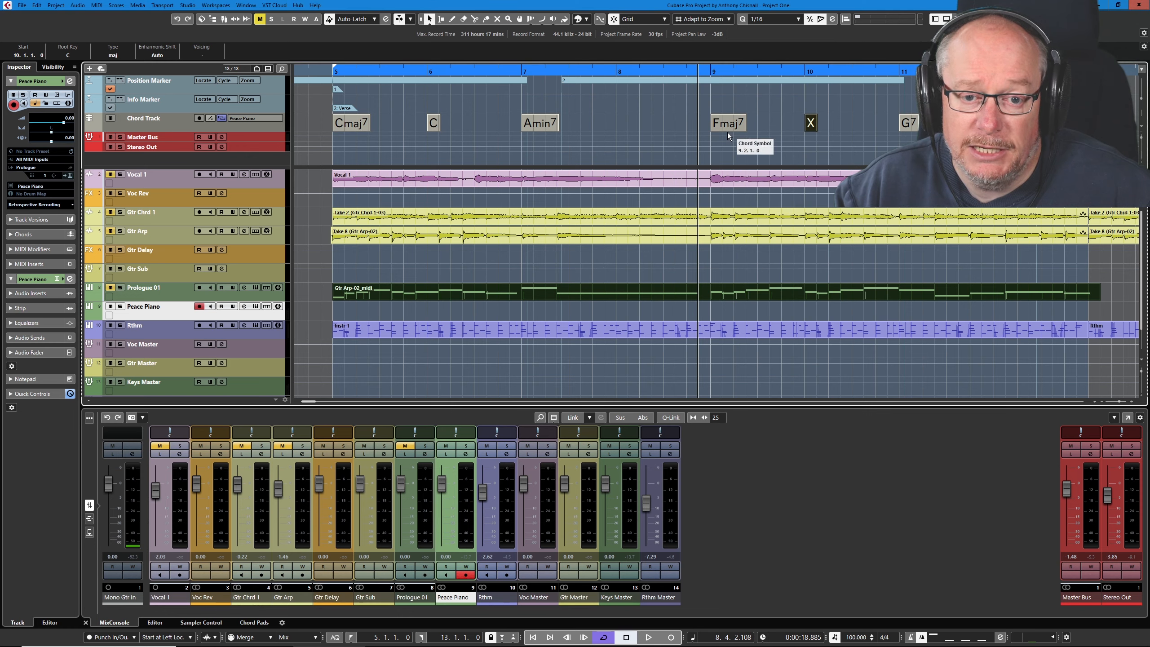
{"action": "double_click", "coordinate": [720, 124]}
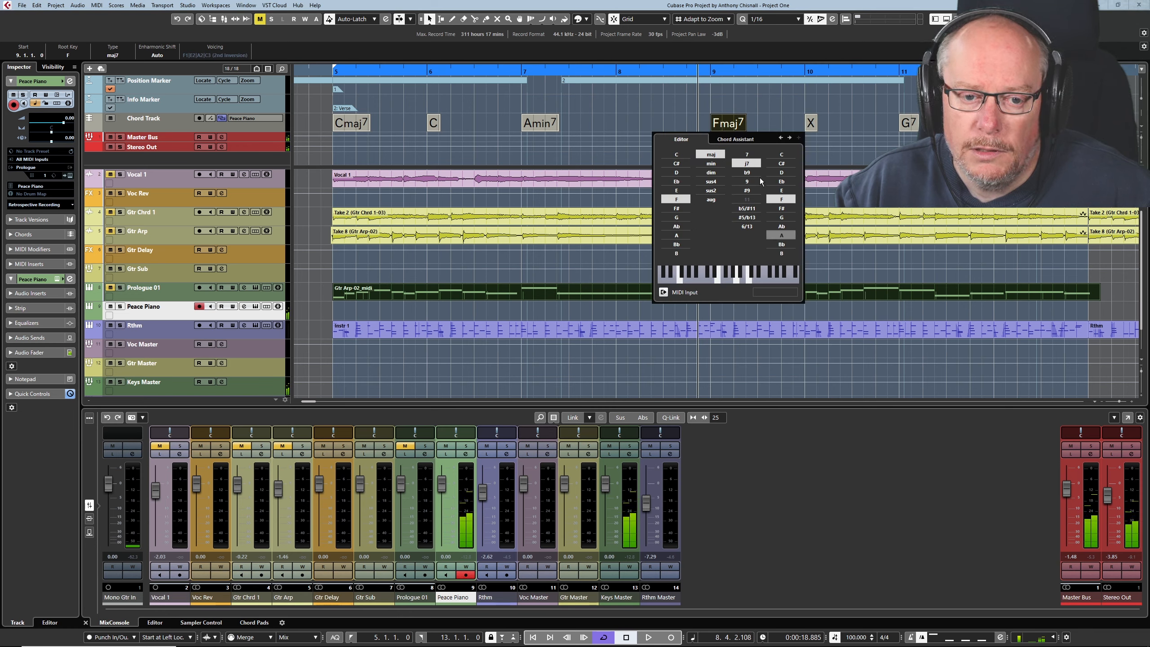
{"action": "left_click", "coordinate": [791, 138]}
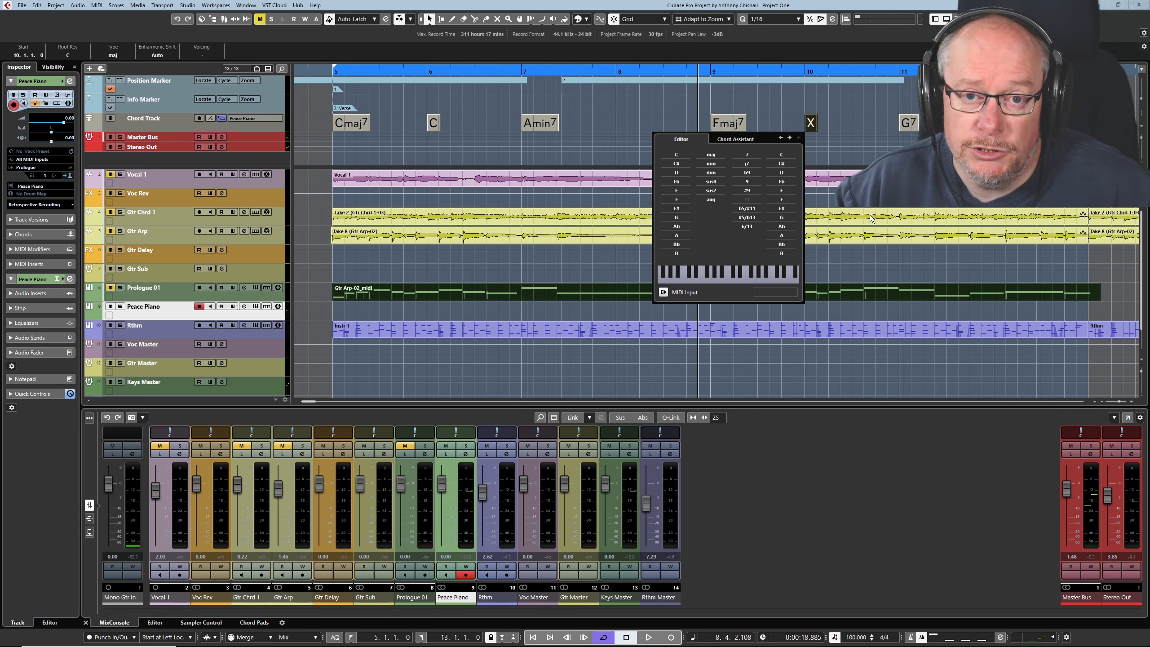
{"action": "left_click", "coordinate": [676, 199]}
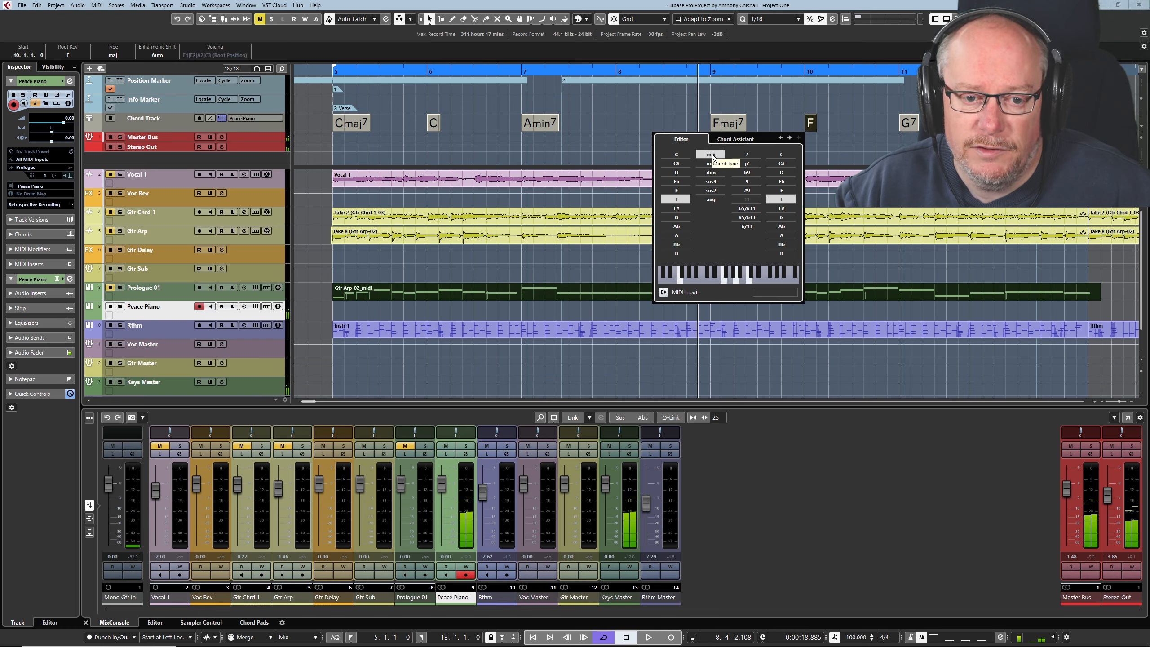
{"action": "left_click", "coordinate": [748, 163]}
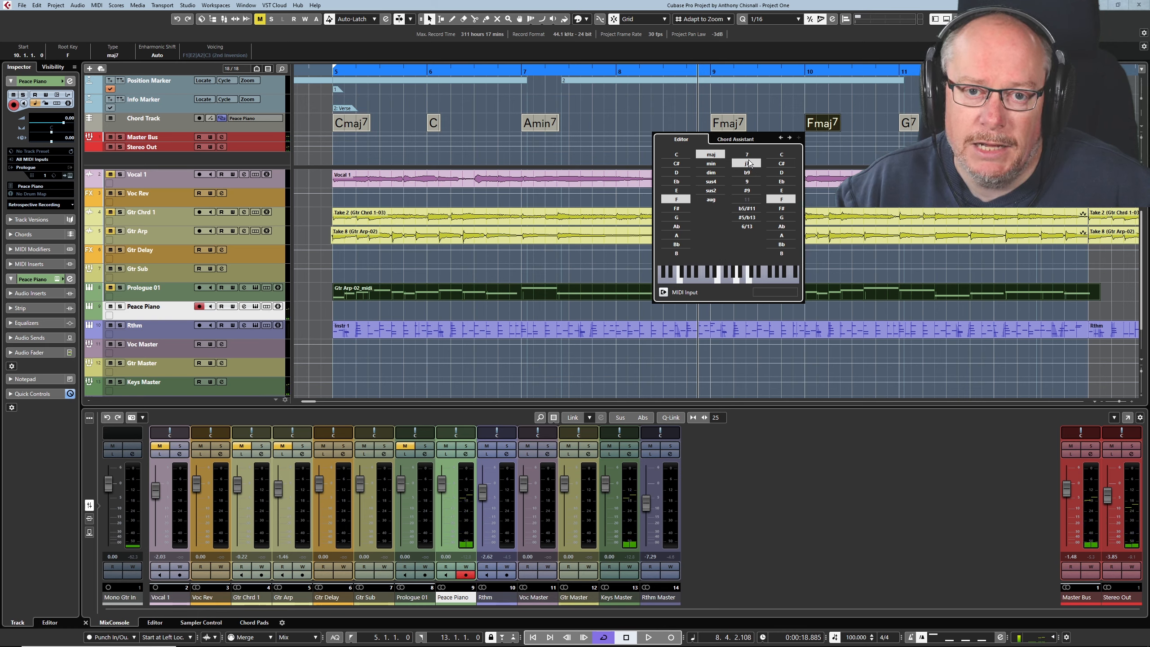
{"action": "left_click", "coordinate": [745, 181]}
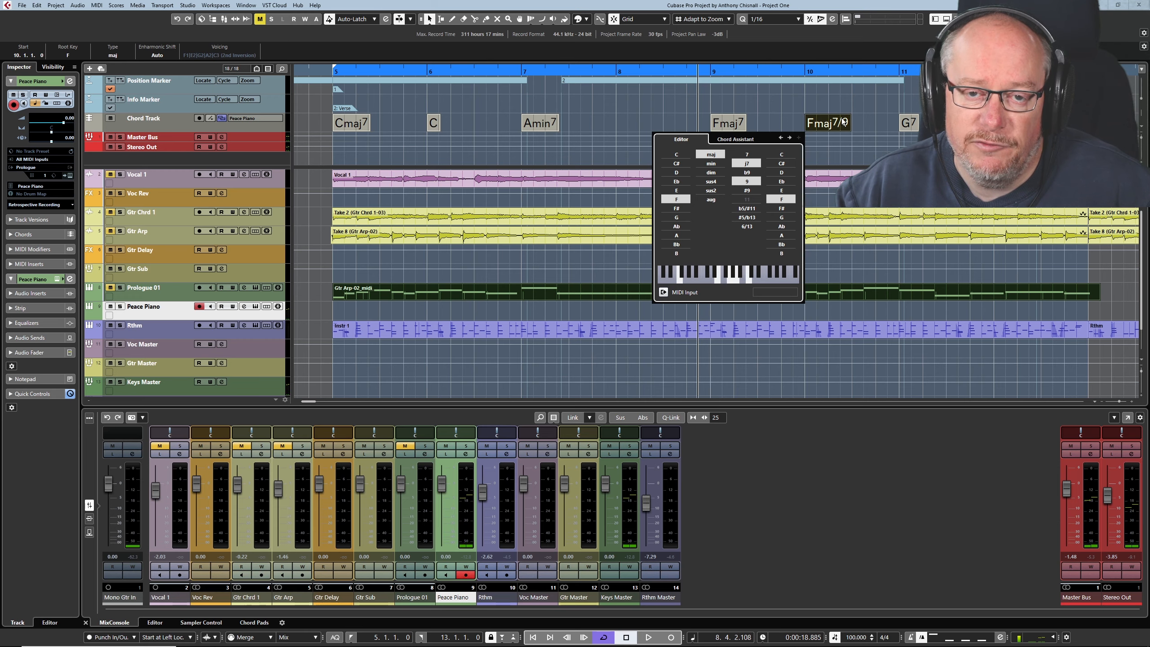
- Draw an undefined chord event at bar 12 on the chord track, after the G7 chord
{"action": "key", "text": "5"}
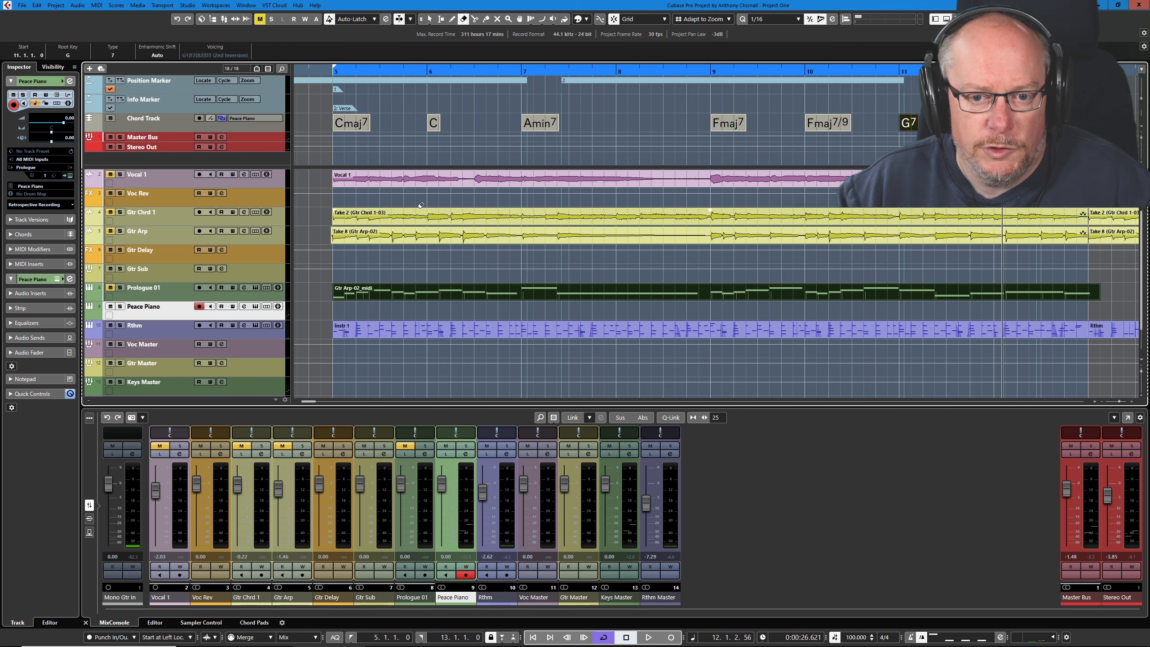
{"action": "scroll", "coordinate": [421, 205], "scroll_direction": "down", "scroll_amount": 1}
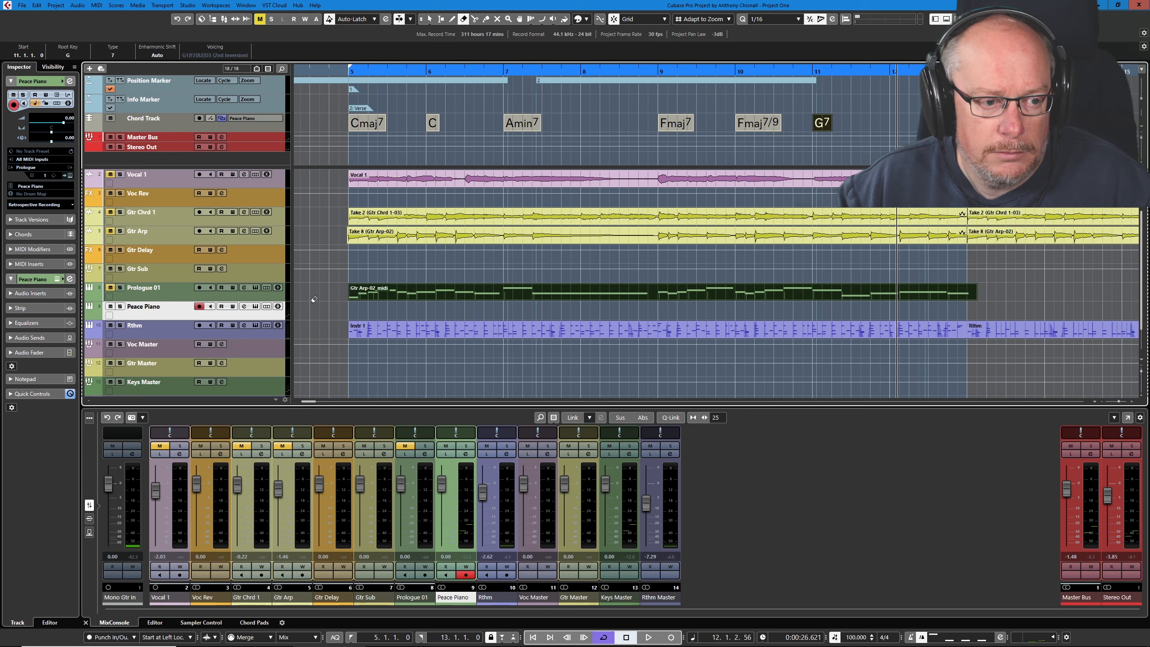
{"action": "scroll", "coordinate": [461, 254], "scroll_direction": "down", "scroll_amount": 2}
{"action": "key", "text": "1"}
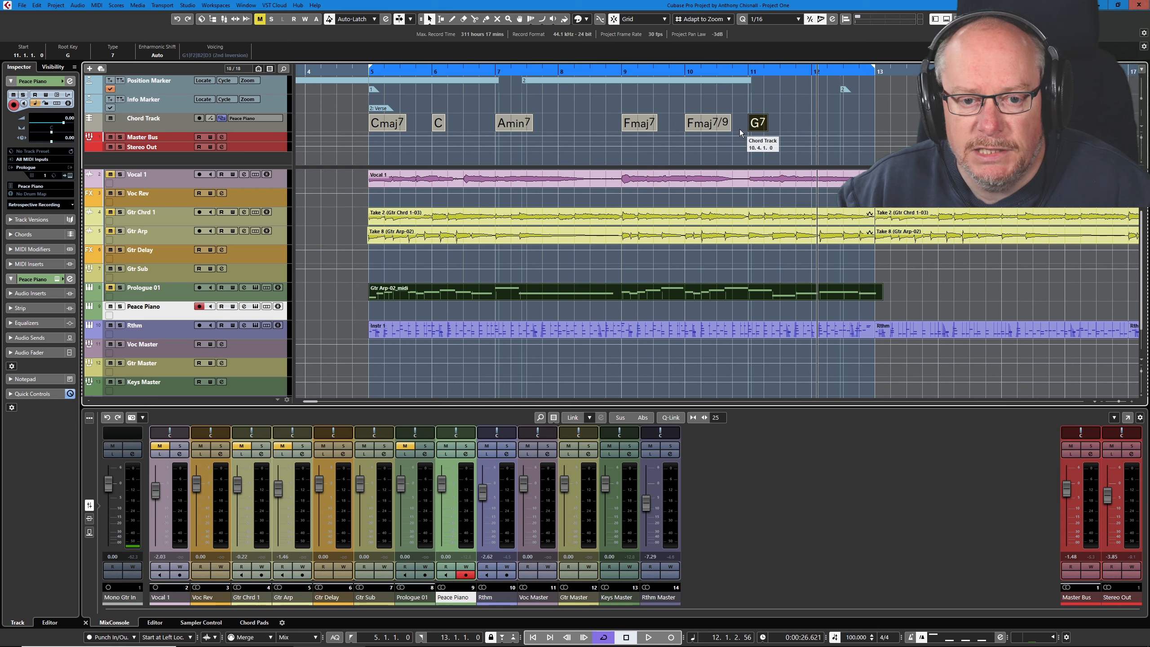
{"action": "right_click", "coordinate": [833, 125]}
{"action": "left_click", "coordinate": [856, 125]}
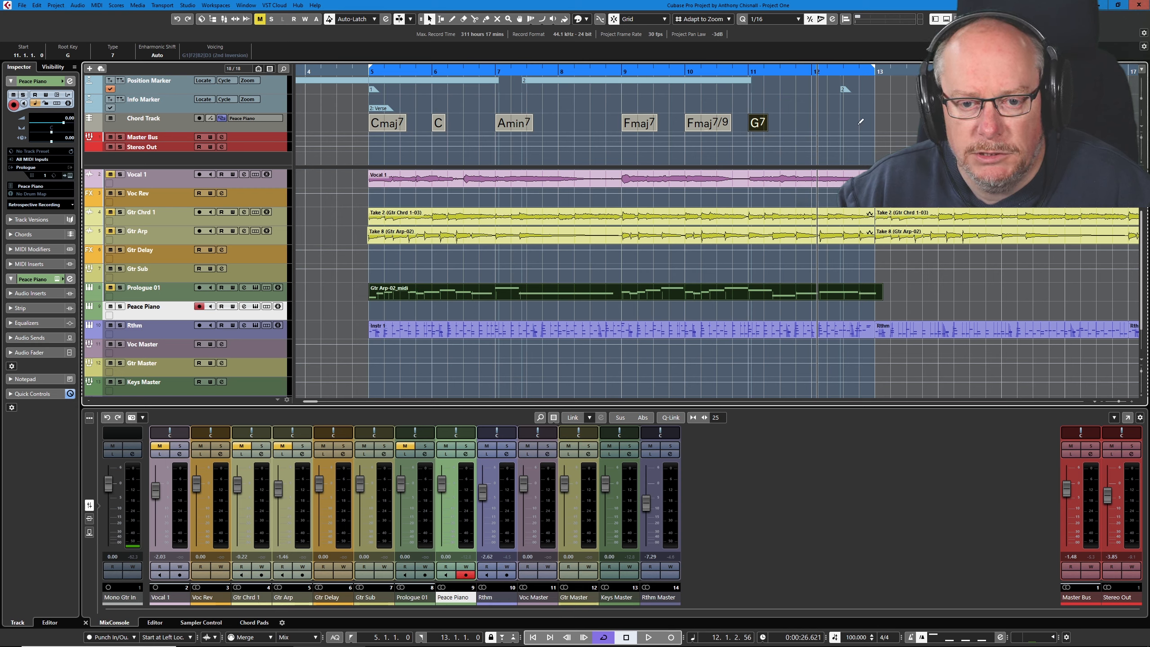
{"action": "left_click", "coordinate": [815, 119]}
{"action": "key", "text": "1"}
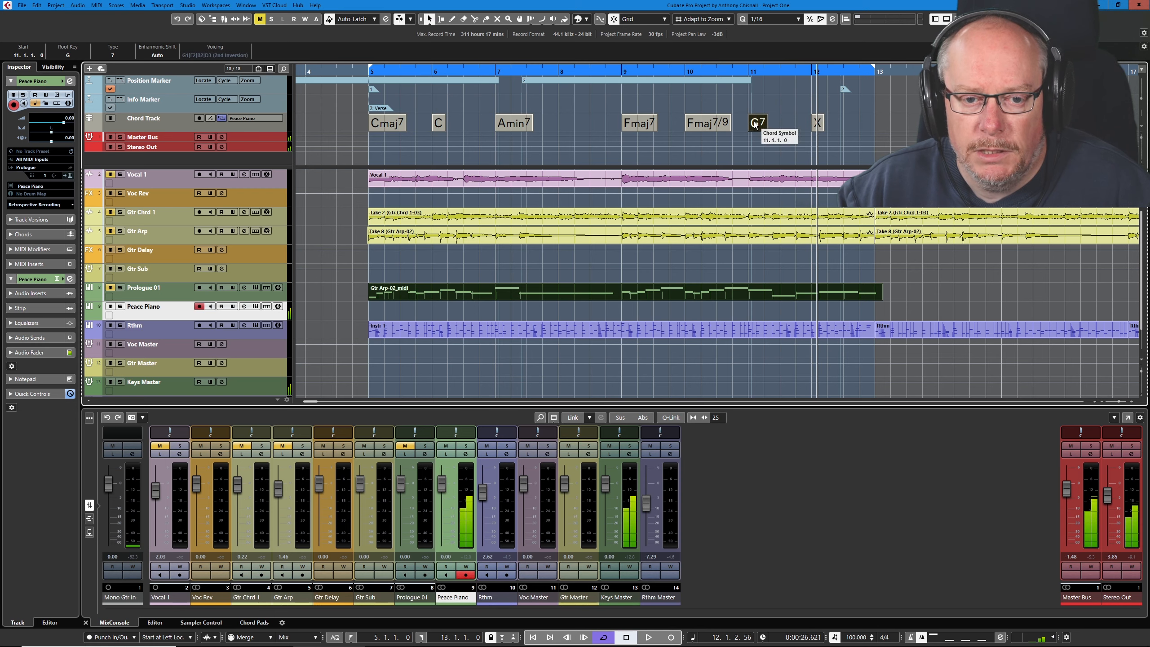
- Change the G7 chord at bar 11 to plain G major and define the chord event at bar 12 as G7
{"action": "double_click", "coordinate": [754, 121]}
{"action": "left_click", "coordinate": [770, 153]}
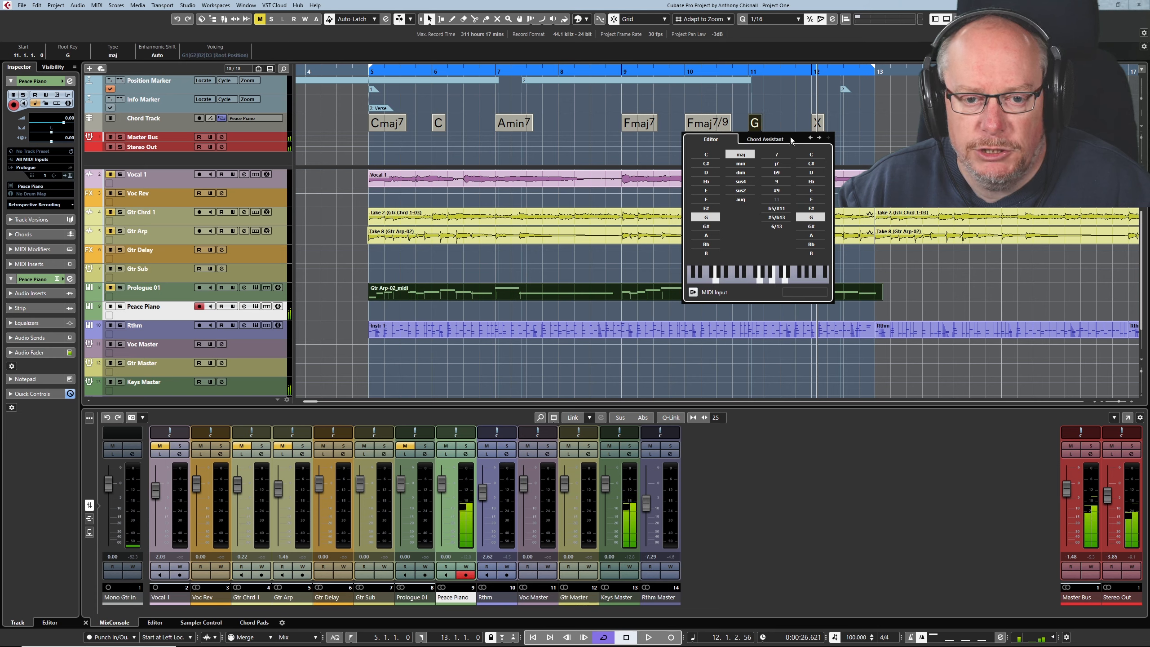
{"action": "left_click", "coordinate": [823, 130]}
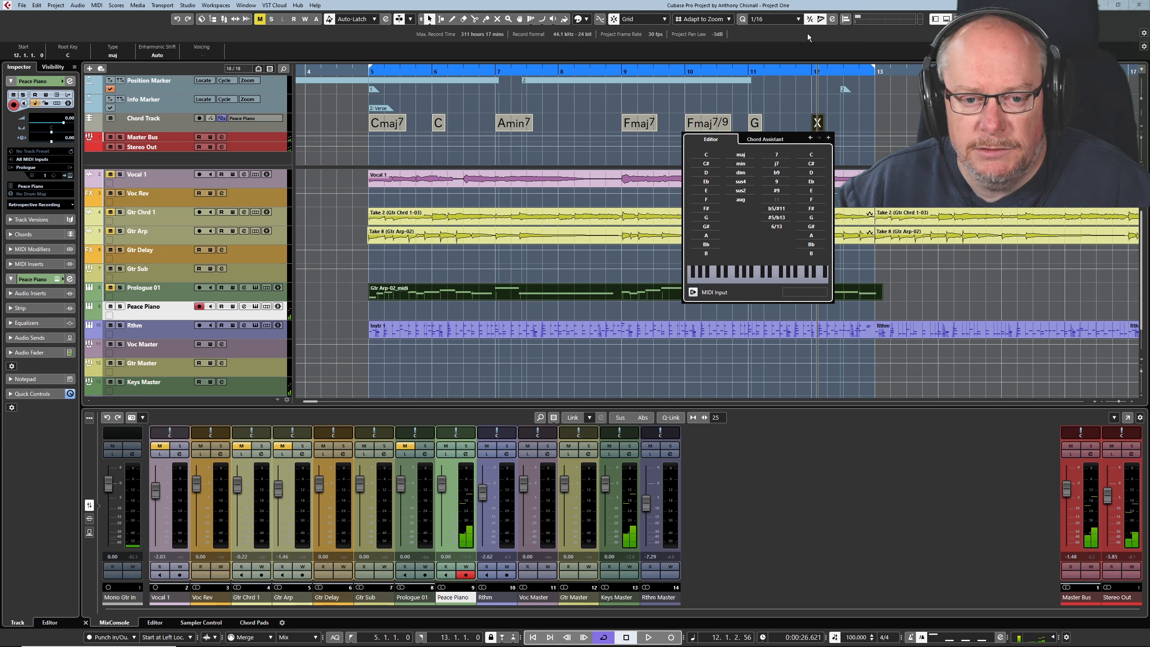
{"action": "left_click", "coordinate": [706, 217]}
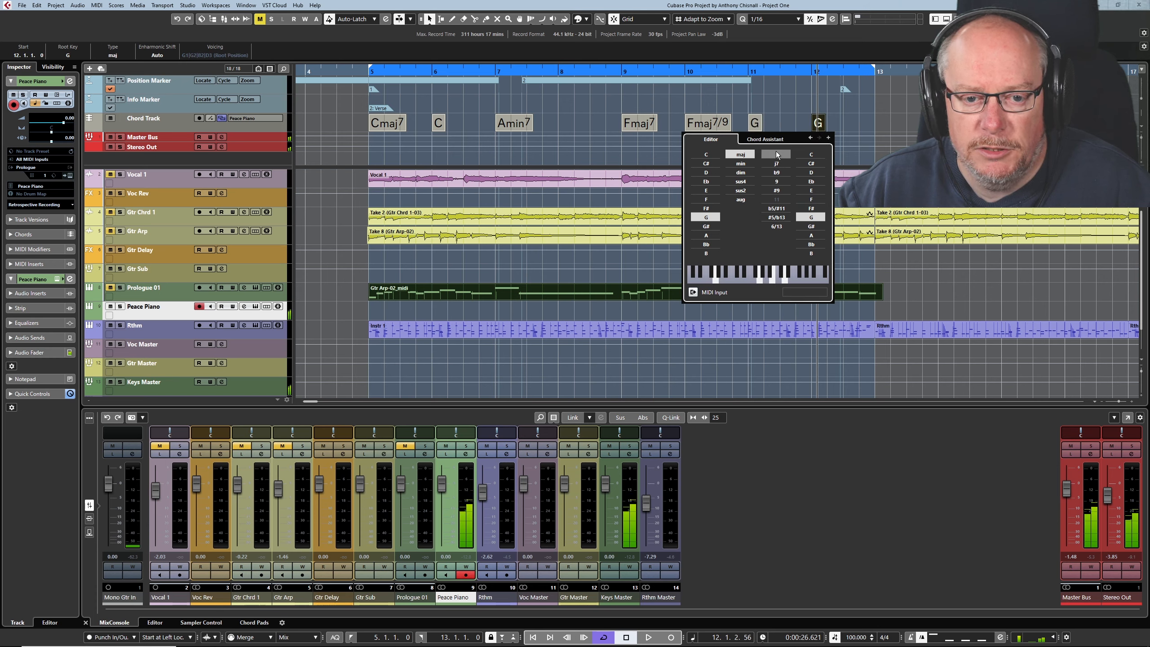
{"action": "left_click", "coordinate": [776, 153]}
{"action": "key", "text": "Escape"}
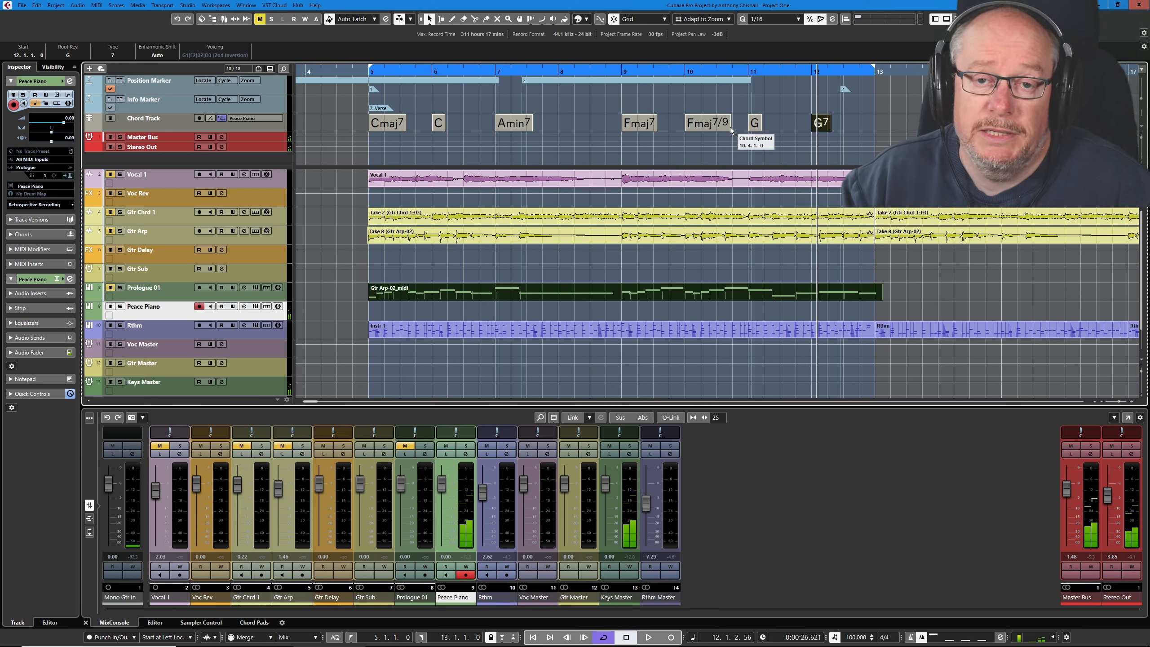
- Play the revised progression through bar 12 and return the playhead to the cycle start at bar 5
{"action": "key", "text": "space"}
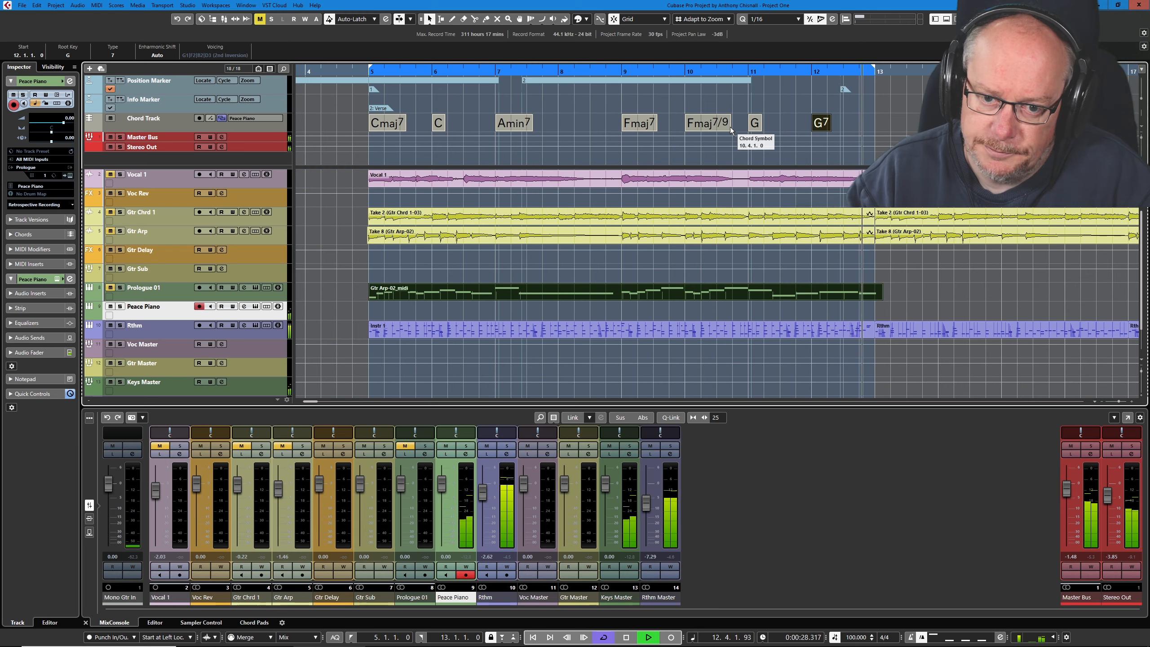
{"action": "key", "text": "space"}
{"action": "key", "text": "KP_1"}
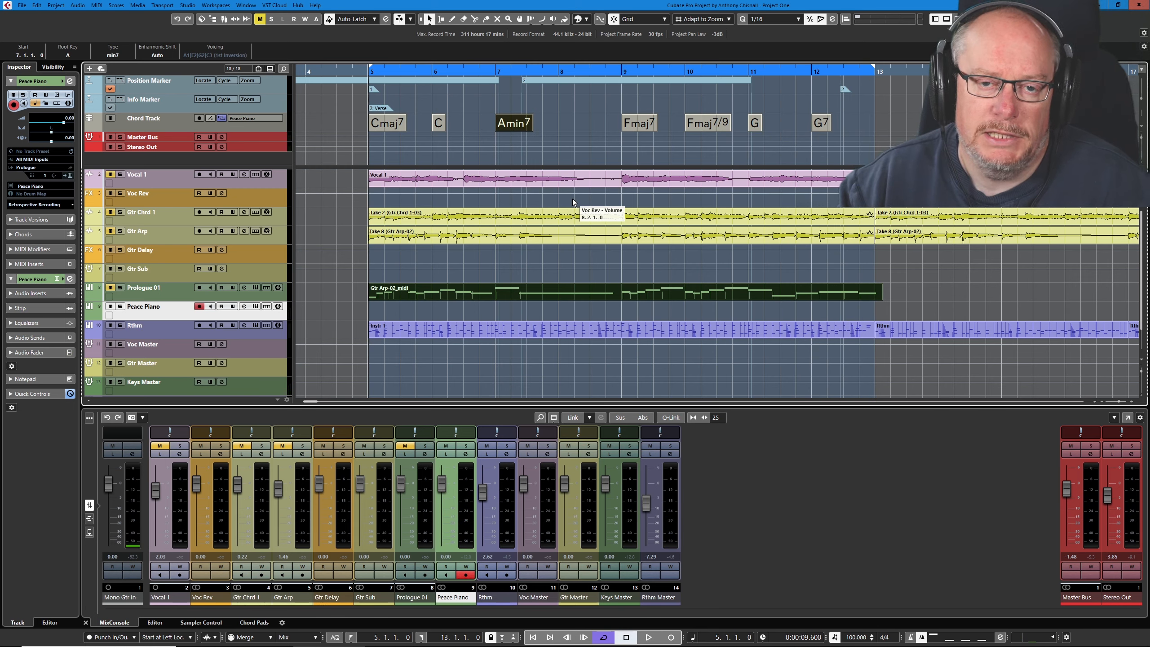
- Select all chord events from bar 5 to bar 12 and convert them to MIDI parts on the Peace Piano track
{"action": "left_click", "coordinate": [513, 122]}
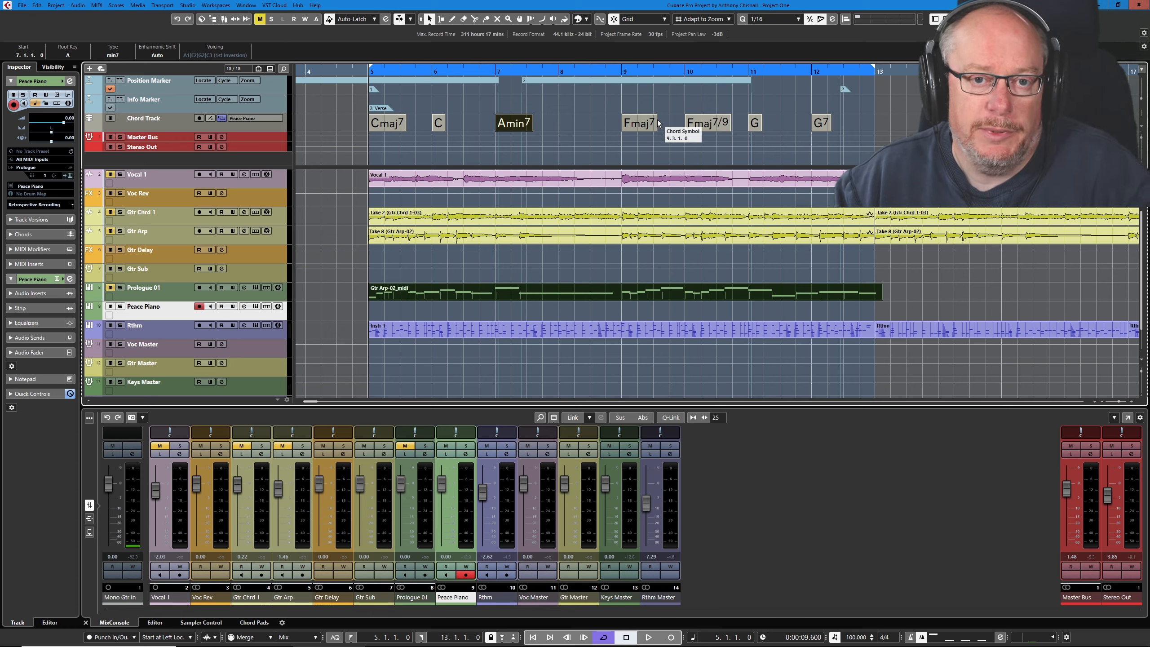
{"action": "left_click_drag", "start_coordinate": [346, 117], "coordinate": [852, 122]}
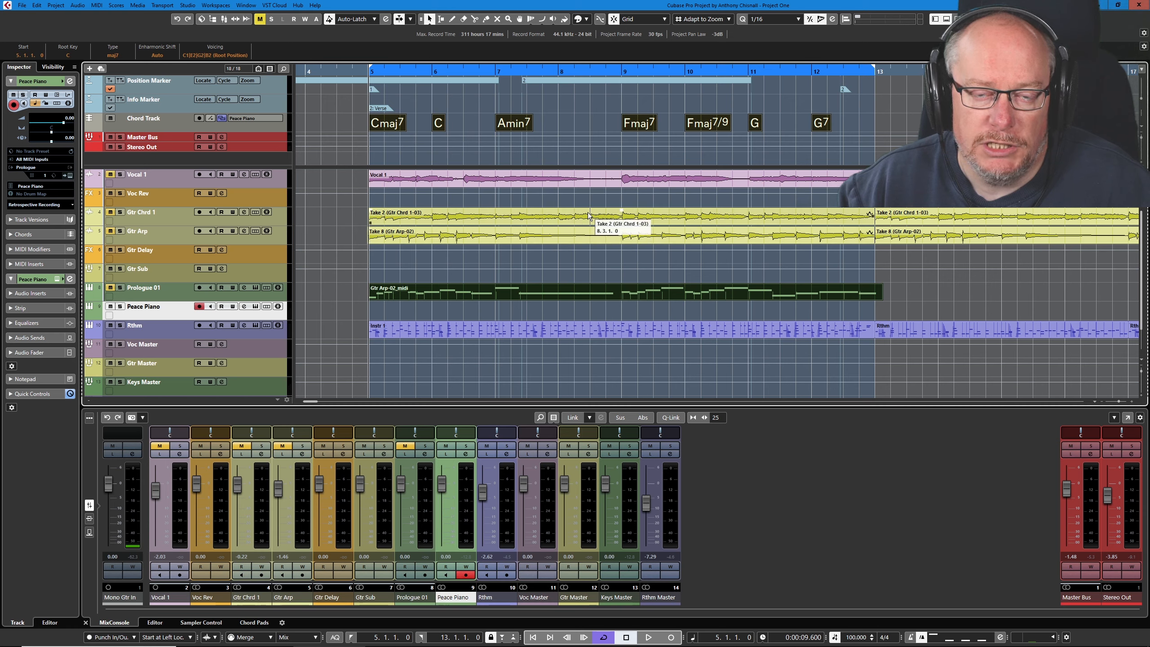
{"action": "left_click_drag", "start_coordinate": [379, 127], "coordinate": [368, 308]}
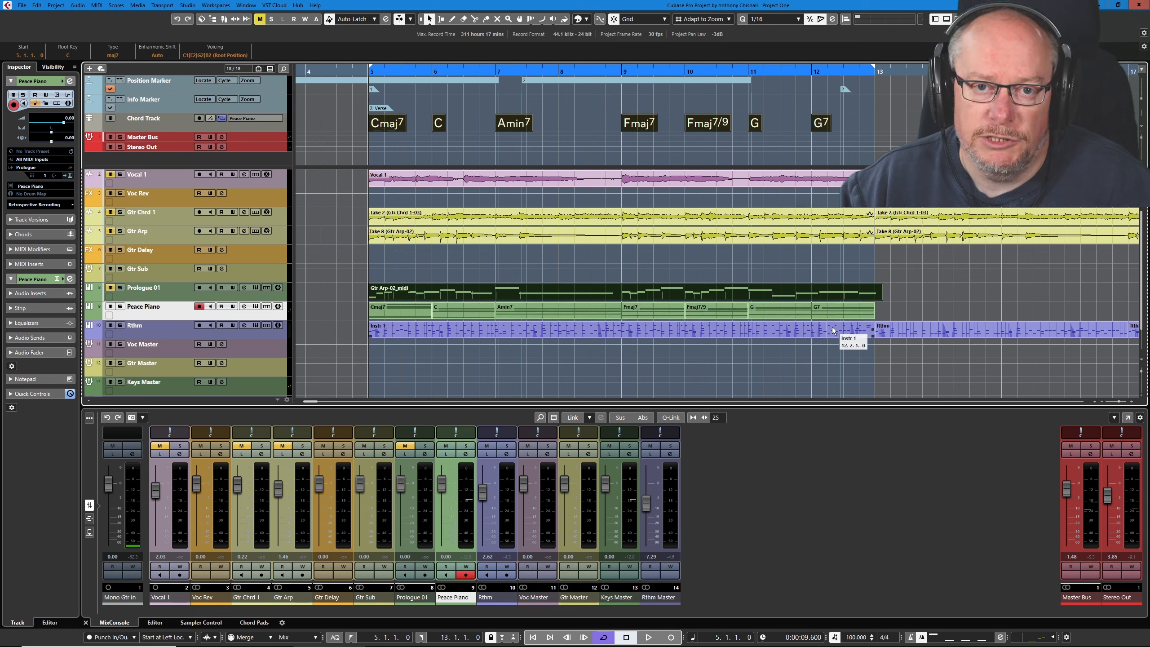
- Undo the chord-to-MIDI conversion on the Peace Piano track and deselect the chord events
{"action": "left_click", "coordinate": [402, 311]}
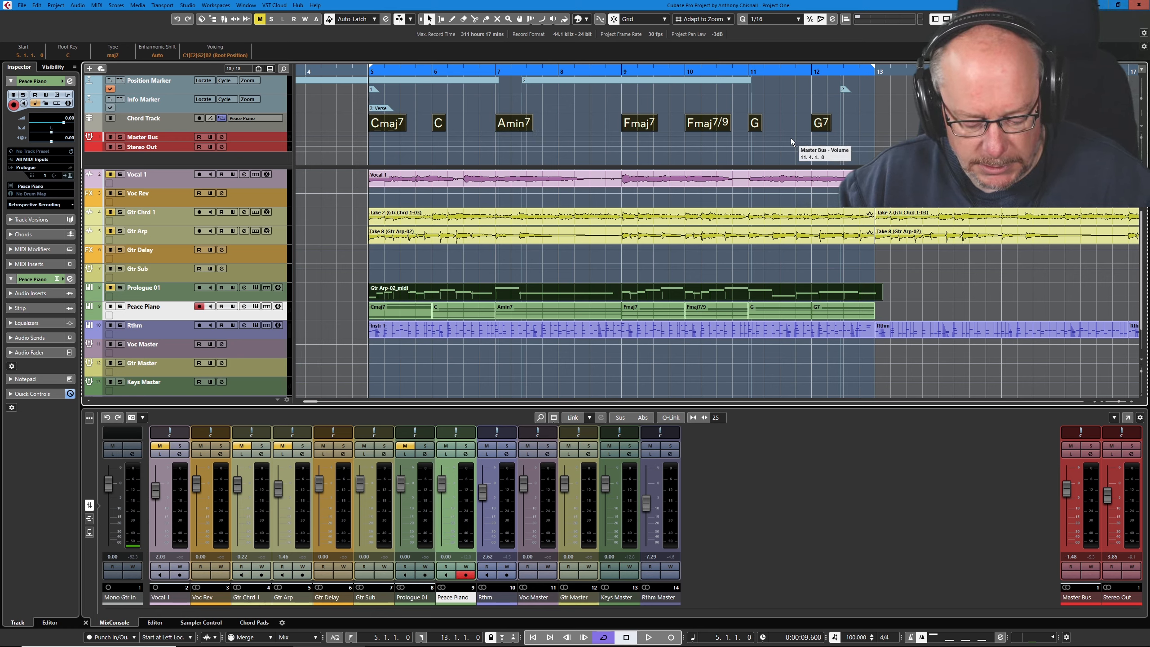
{"action": "key", "text": "ctrl+z"}
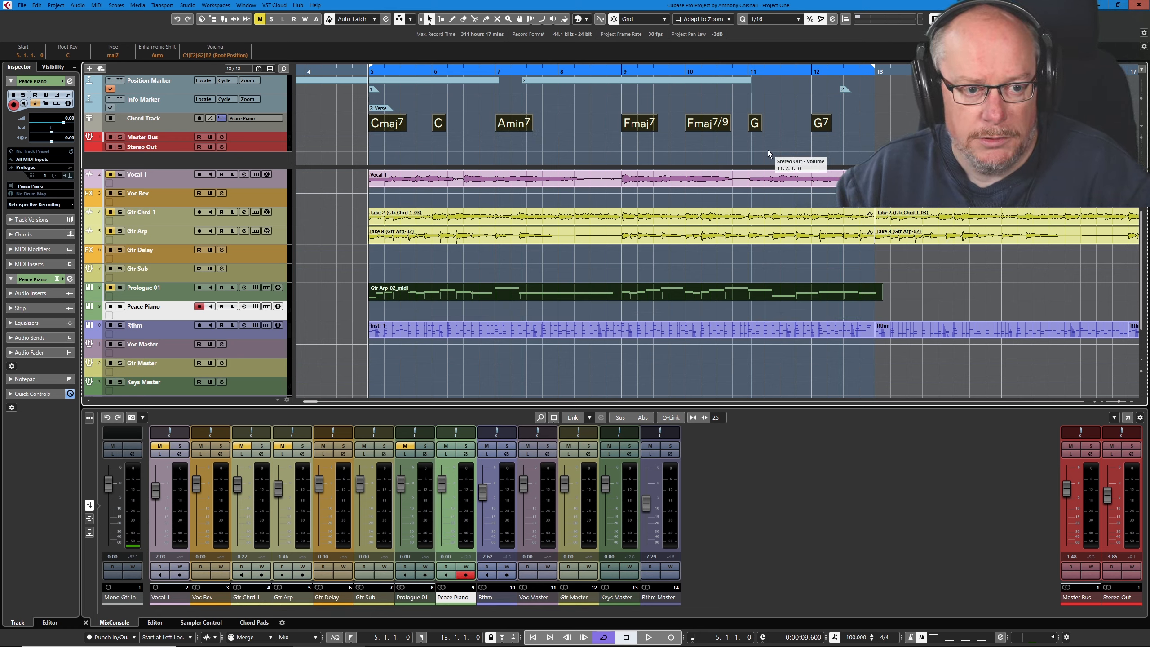
{"action": "left_click", "coordinate": [389, 140]}
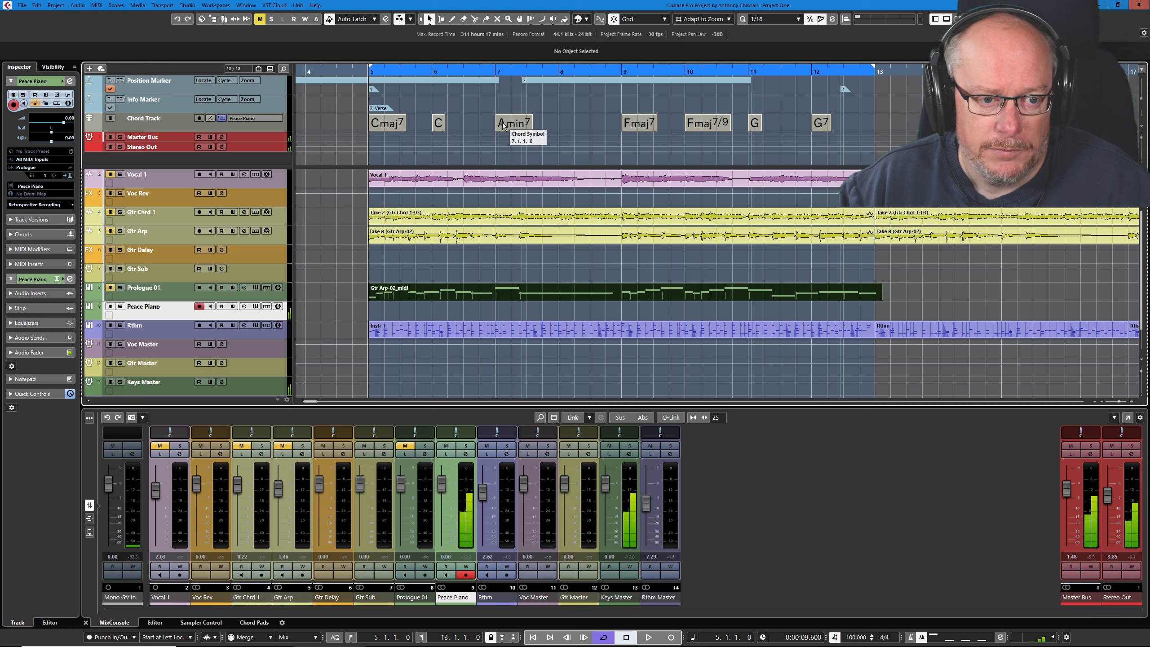
- Convert only the Amin7 chord event at bar 7 into a MIDI part on the Peace Piano track, and undo the conversion
{"action": "left_click_drag", "start_coordinate": [503, 126], "coordinate": [502, 313]}
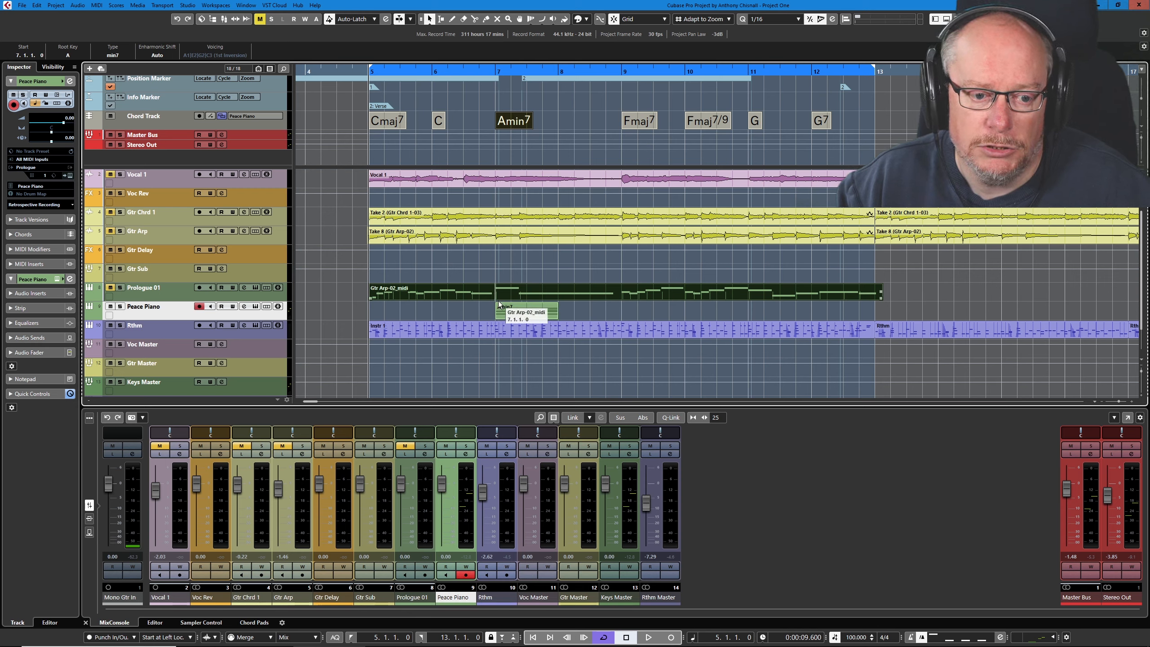
{"action": "right_click", "coordinate": [560, 316]}
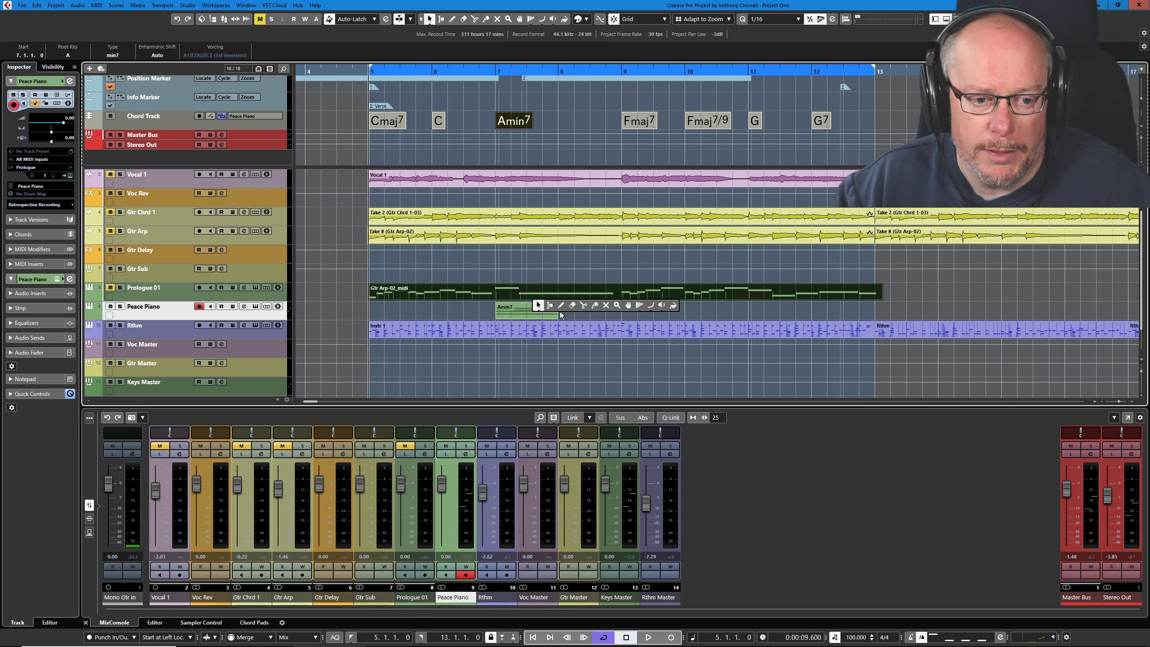
{"action": "key", "text": "Escape"}
{"action": "key", "text": "ctrl+z"}
- Convert all chord events from bar 5 to bar 12 into MIDI parts on the Peace Piano track and deselect them
{"action": "left_click_drag", "start_coordinate": [385, 119], "coordinate": [376, 320]}
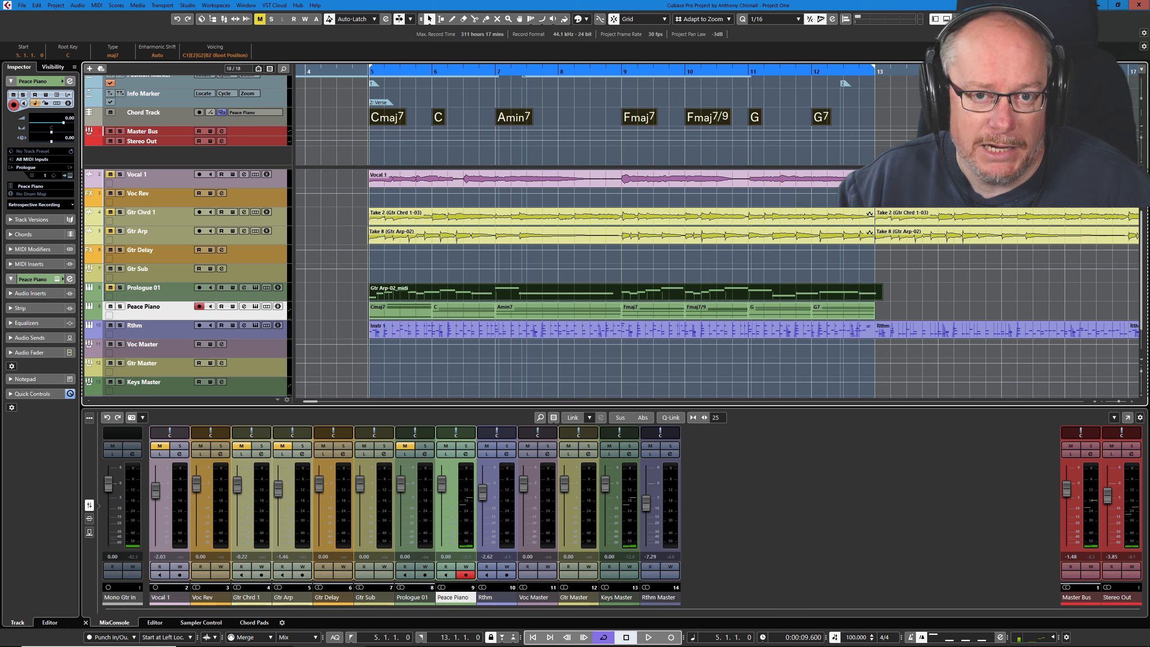
{"action": "left_click", "coordinate": [856, 112]}
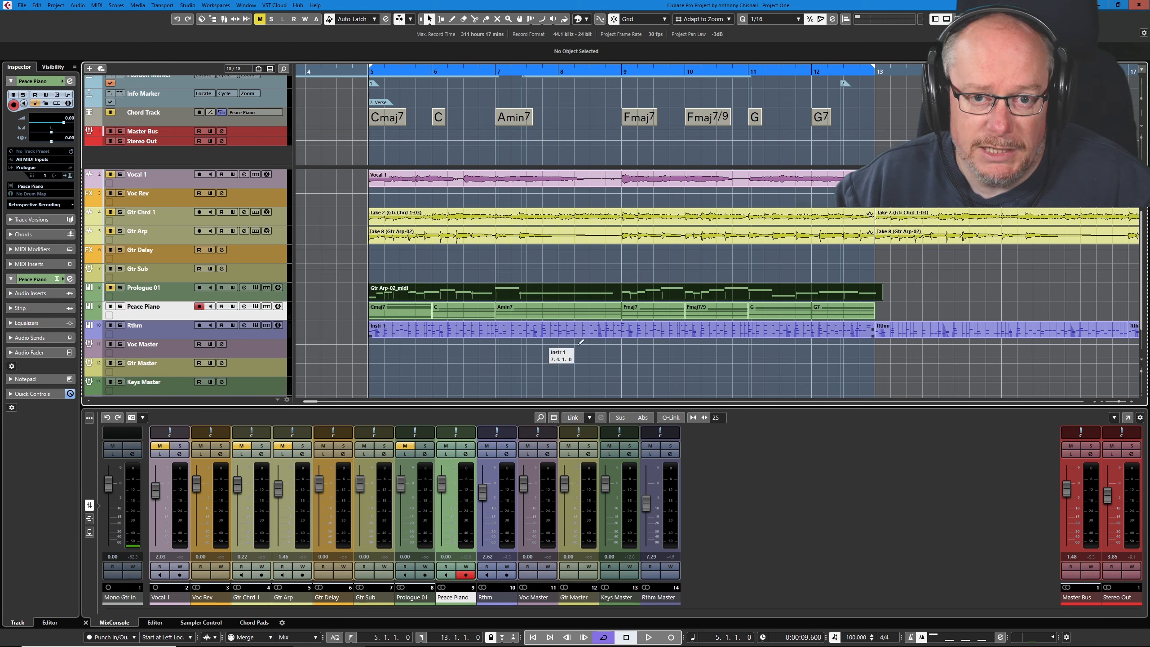
- Audition the Amin7 chord event and play the converted Peace Piano parts from the cycle start at bar 5
{"action": "left_click", "coordinate": [517, 115]}
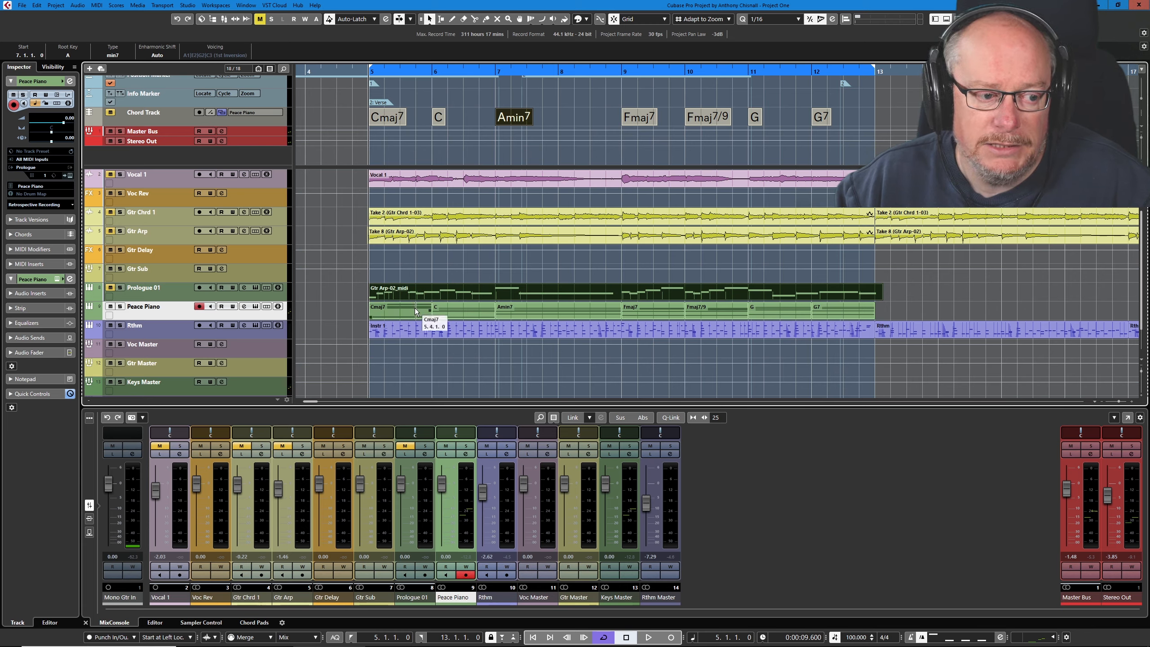
{"action": "key", "text": "space"}
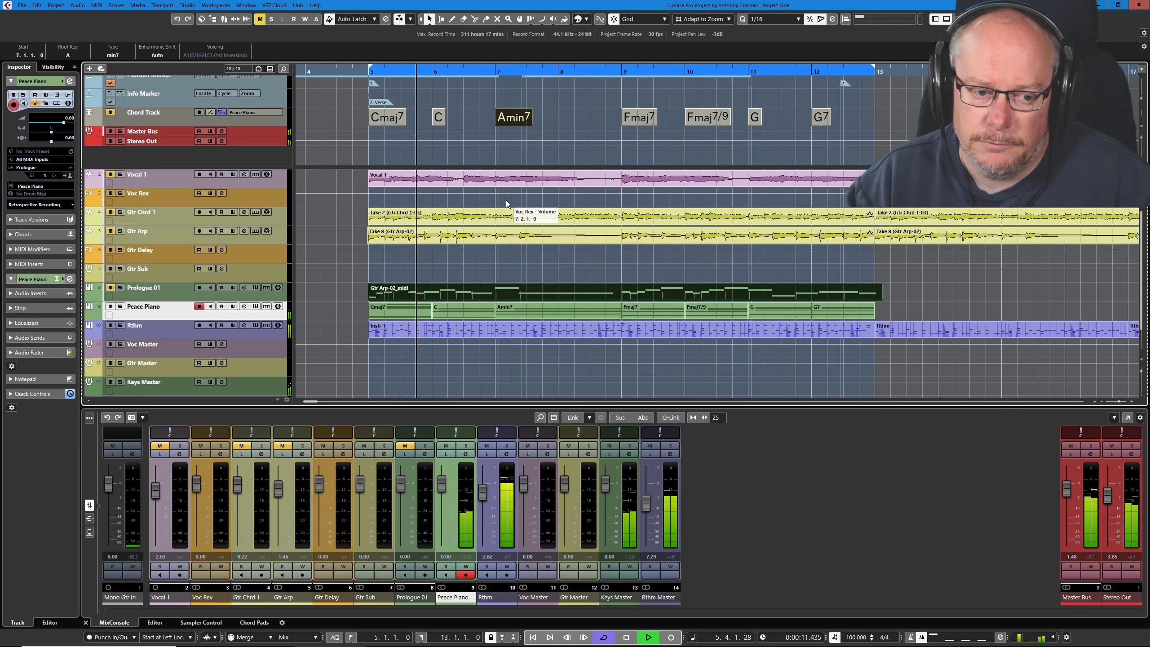
{"action": "key", "text": "space"}
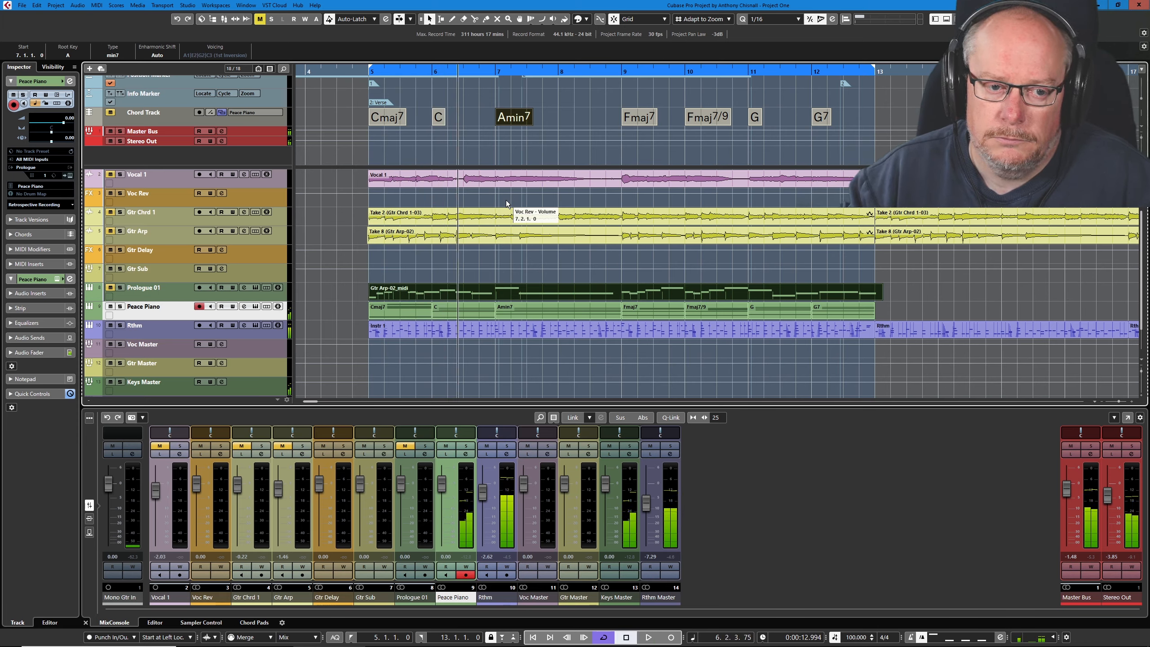
- Select the Fmaj7 chord event at bar 9 and erase its matching MIDI part from the Peace Piano track
{"action": "left_click", "coordinate": [638, 118]}
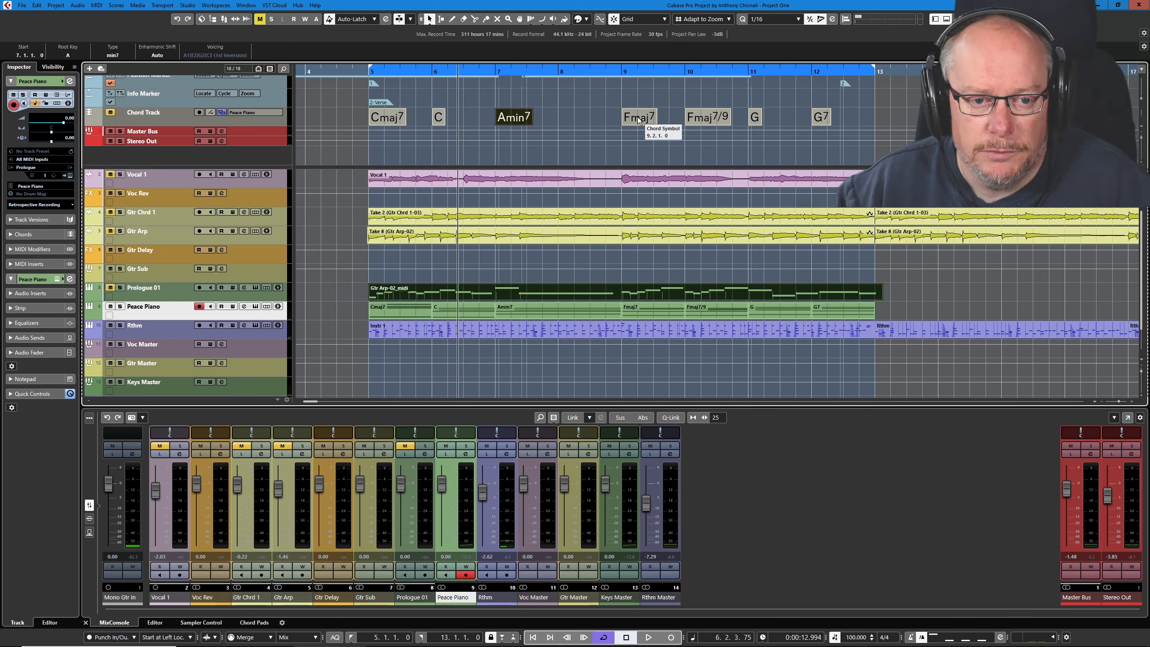
{"action": "right_click", "coordinate": [648, 289]}
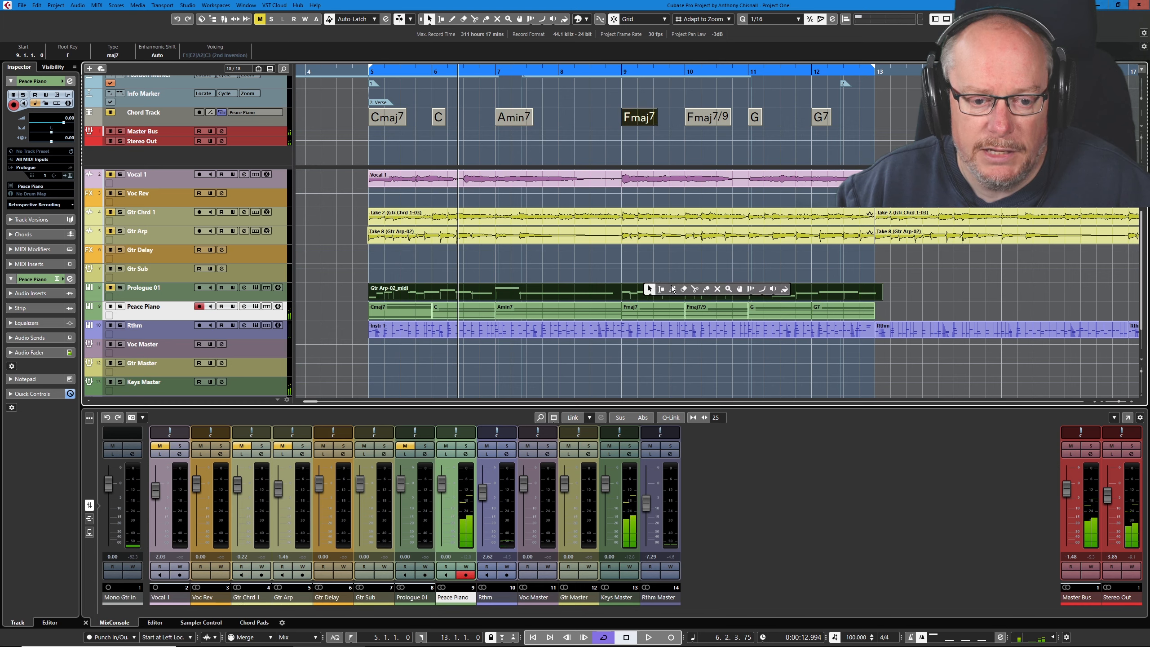
{"action": "left_click", "coordinate": [687, 290]}
{"action": "left_click", "coordinate": [653, 307]}
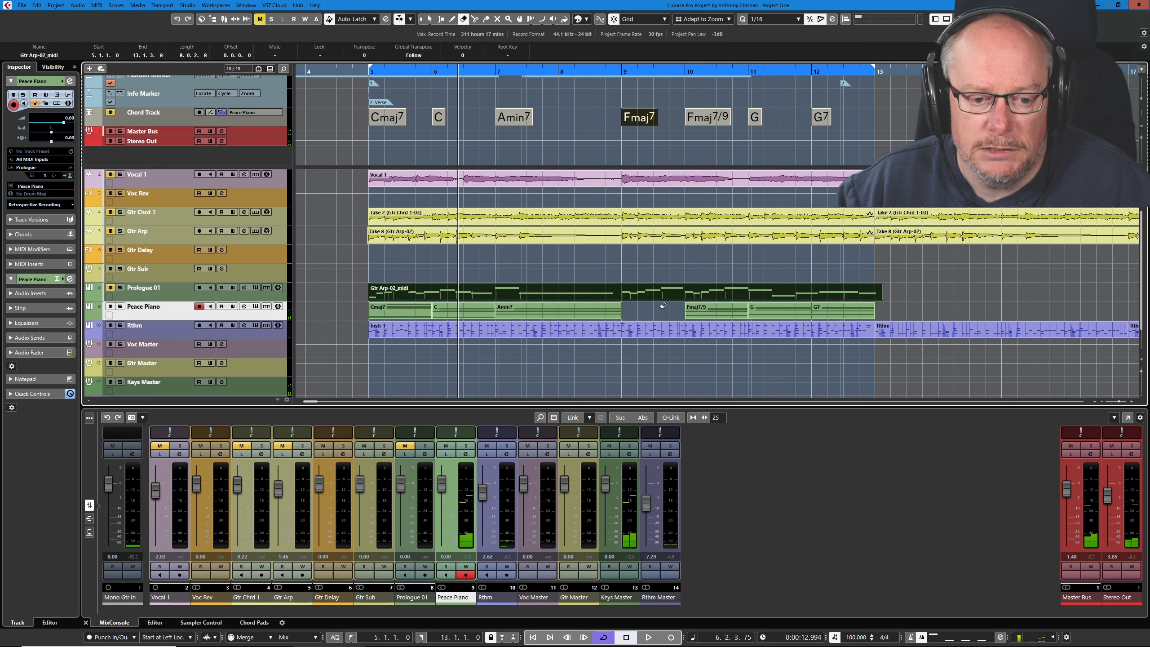
- Try Bdim/F and Dmin/F as alternatives for the Fmaj7 chord event at bar 9, and restore Fmaj7
{"action": "double_click", "coordinate": [624, 120]}
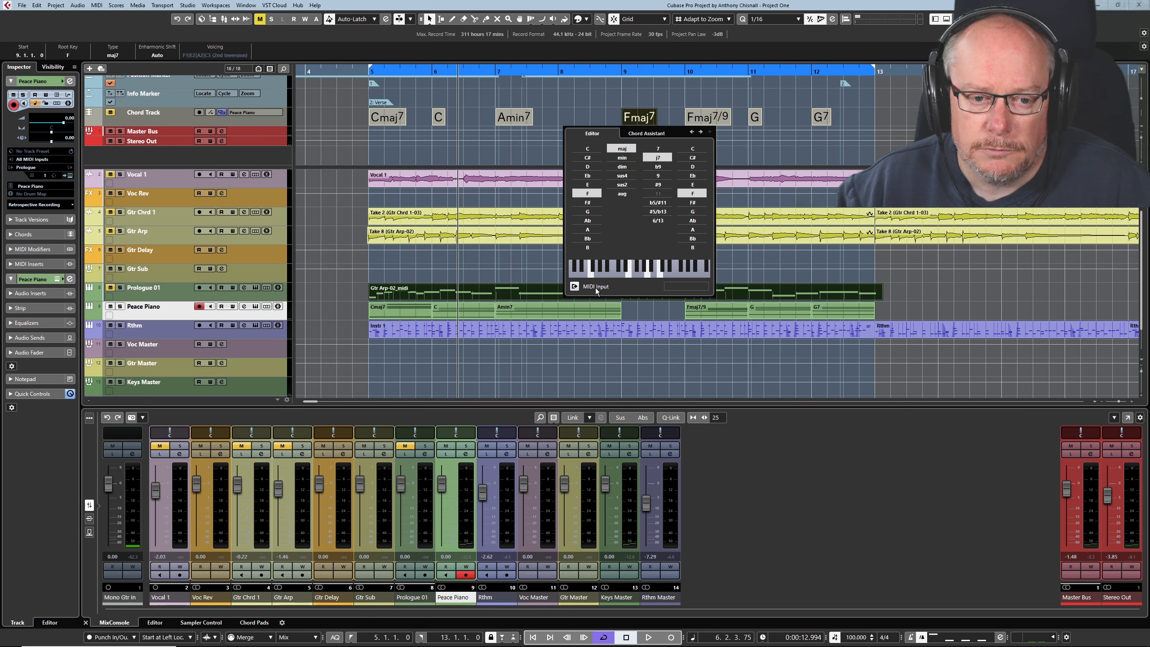
{"action": "left_click", "coordinate": [640, 119]}
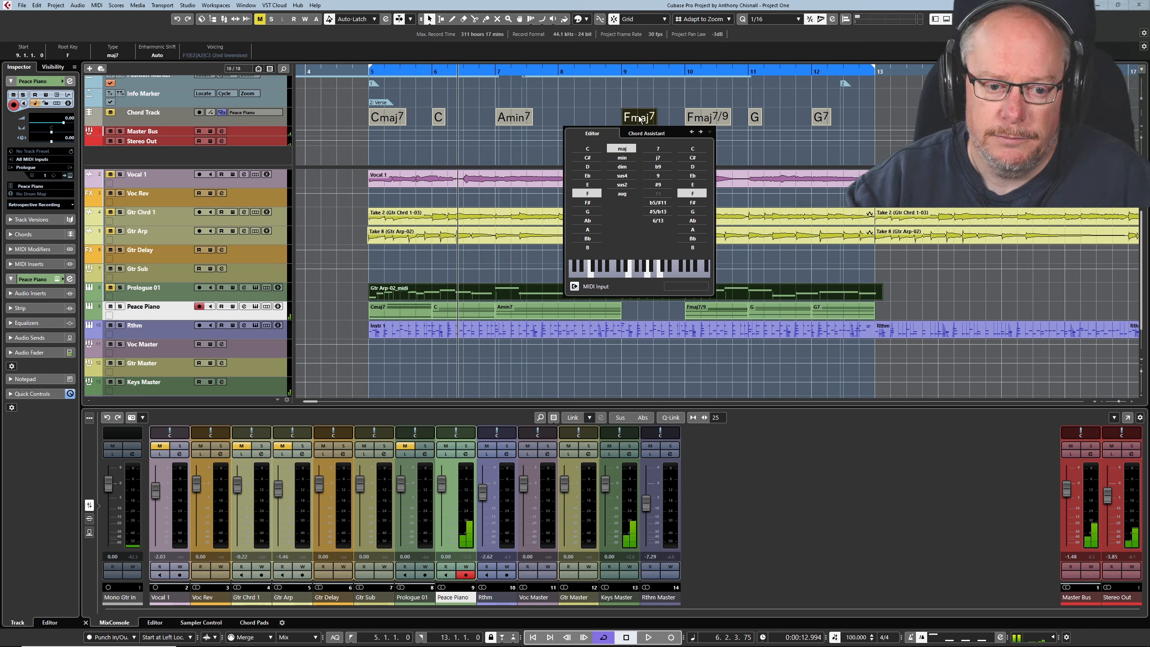
{"action": "left_click", "coordinate": [640, 119]}
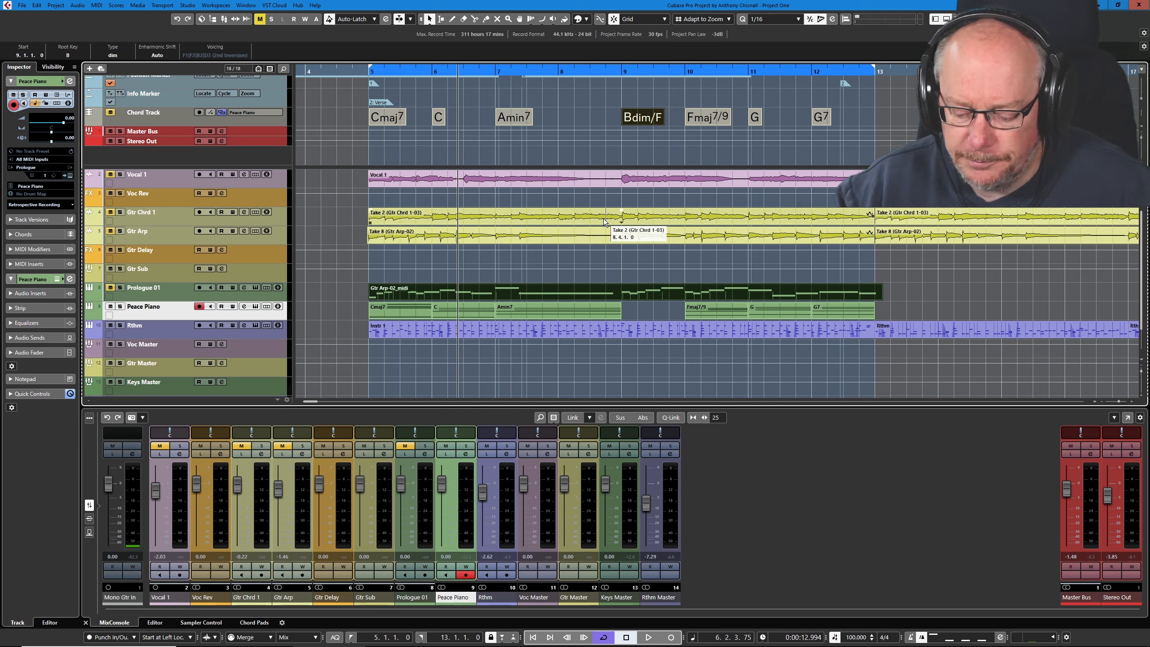
{"action": "double_click", "coordinate": [630, 115]}
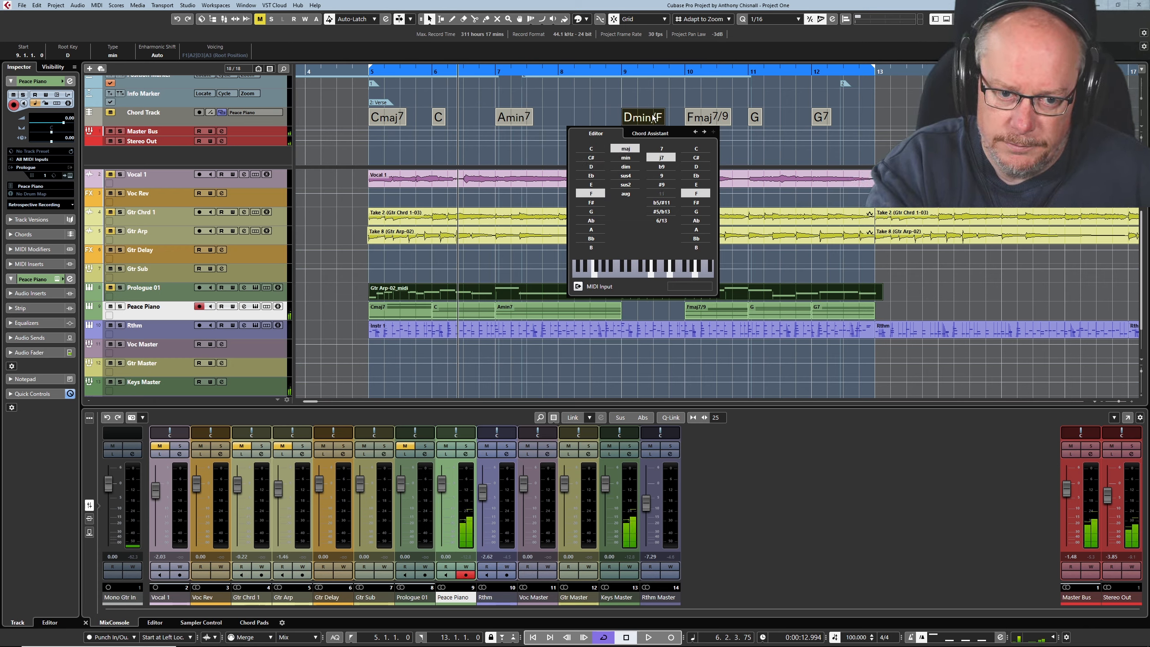
{"action": "left_click", "coordinate": [601, 108]}
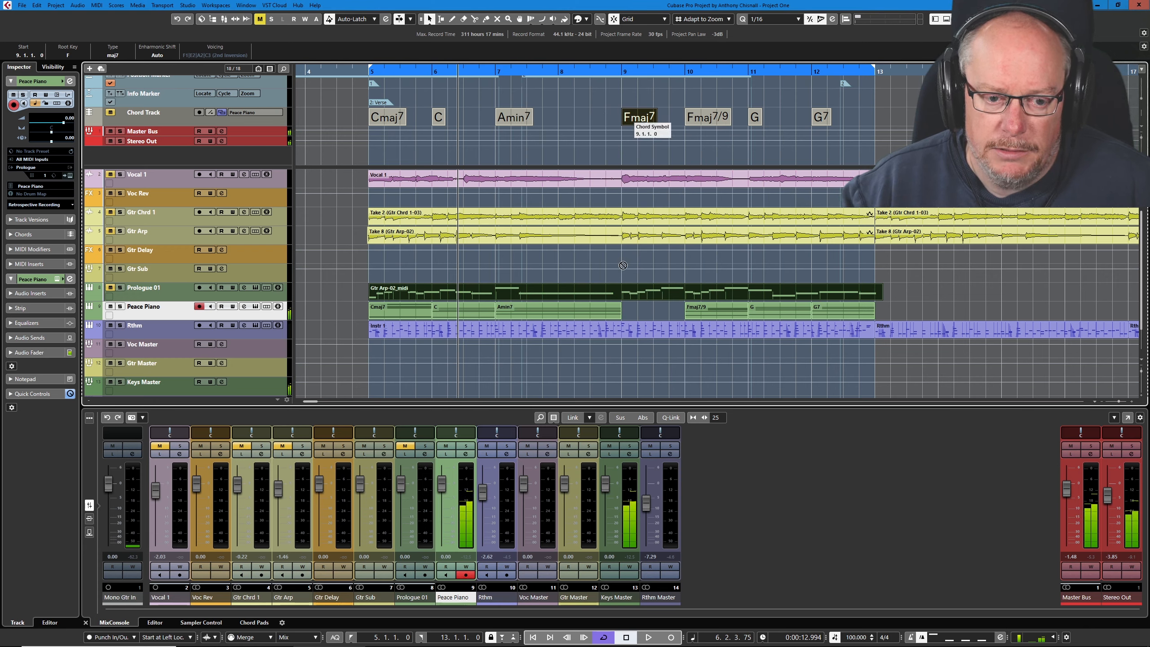
- Convert the Fmaj7 chord event at bar 9 into a MIDI part on the Peace Piano track
{"action": "left_click_drag", "start_coordinate": [628, 119], "coordinate": [628, 312]}
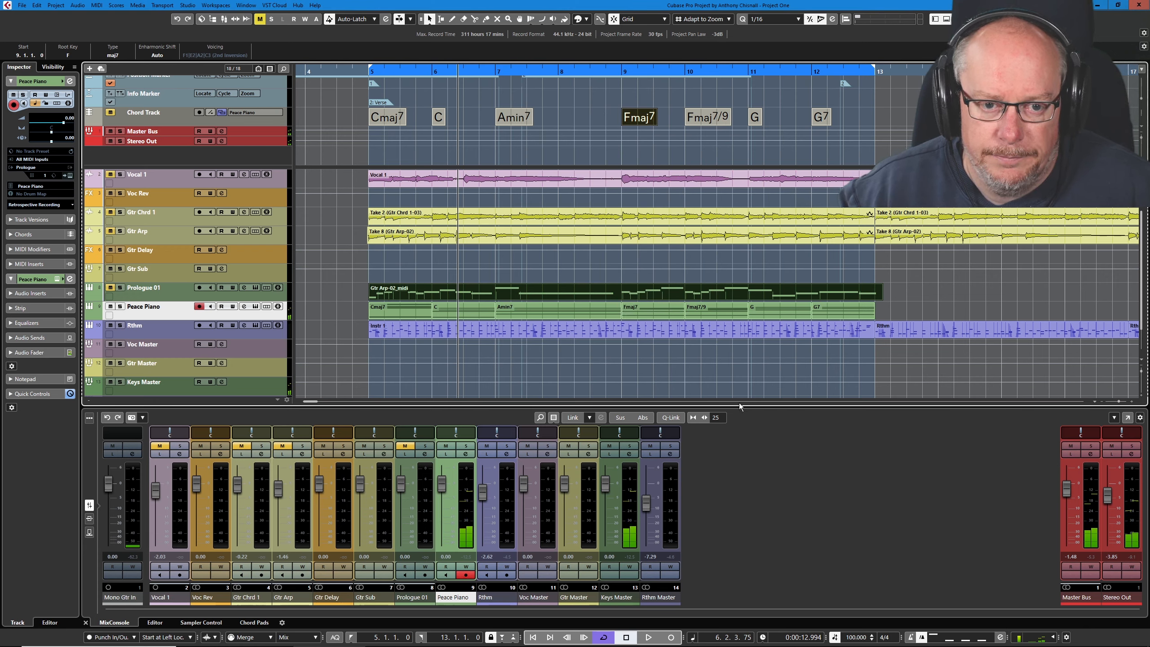
- Redefine the chord event at bar 9 as F7 by entering its name as text in the chord editor
{"action": "double_click", "coordinate": [627, 119]}
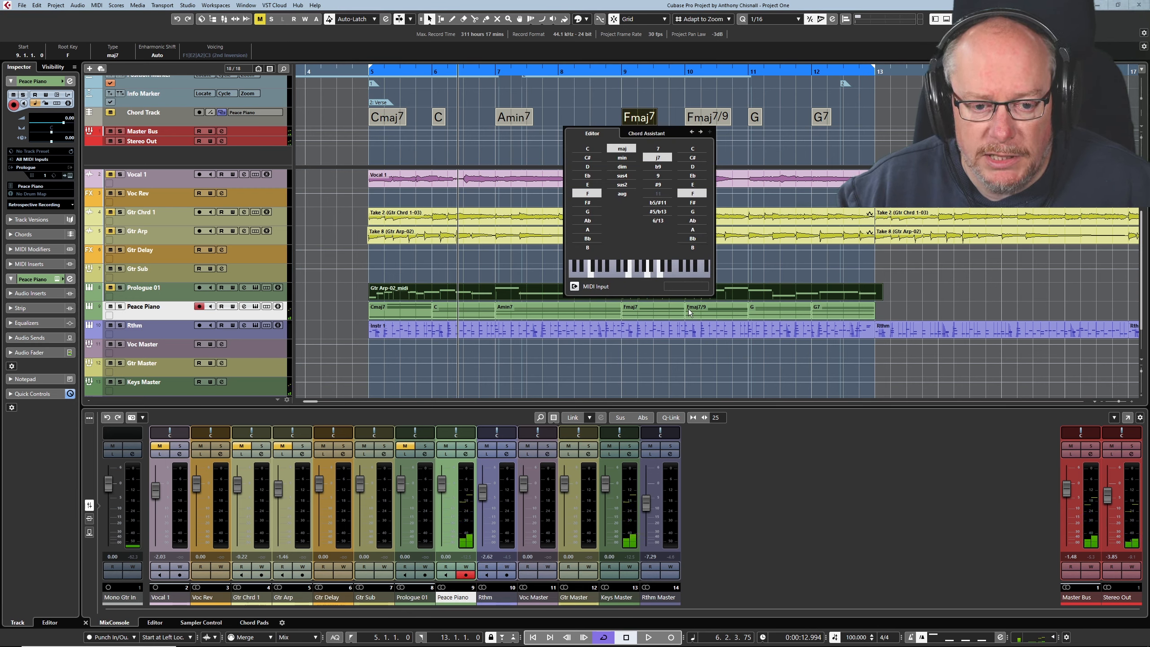
{"action": "left_click", "coordinate": [690, 288]}
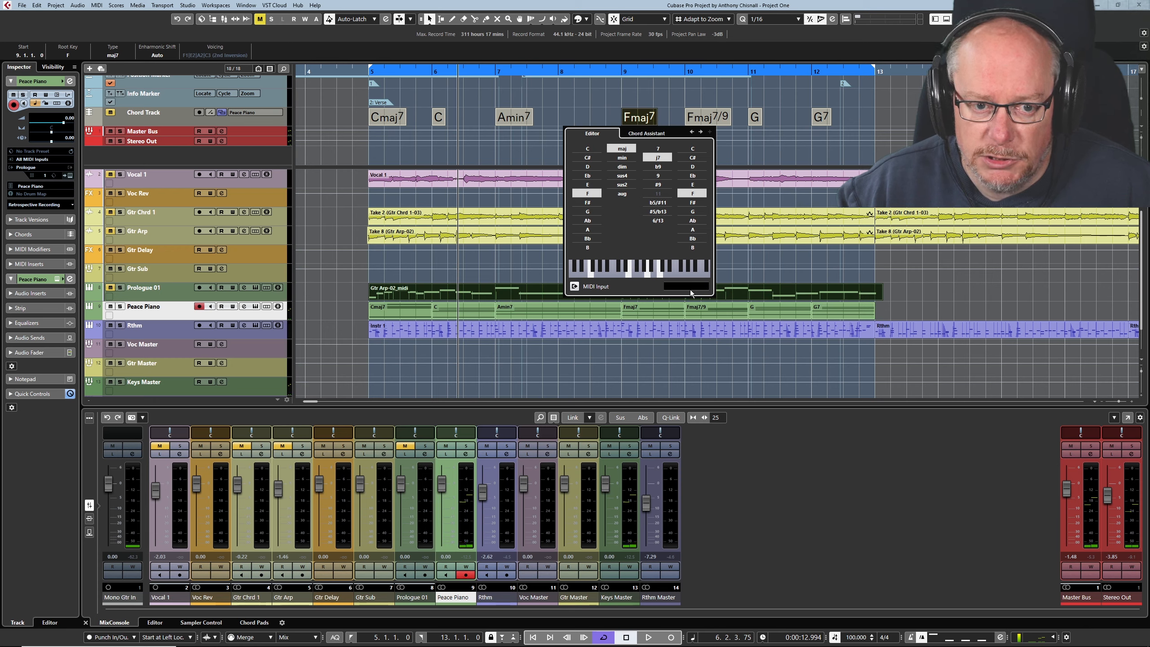
{"action": "type", "text": "f7"}
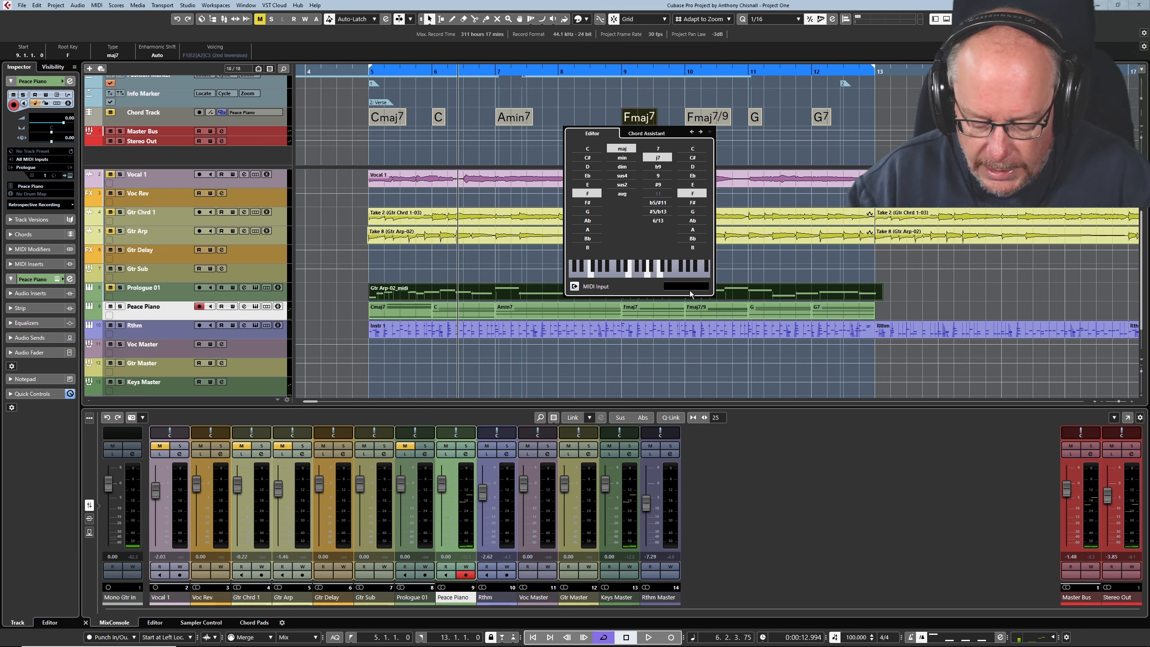
{"action": "key", "text": "Return"}
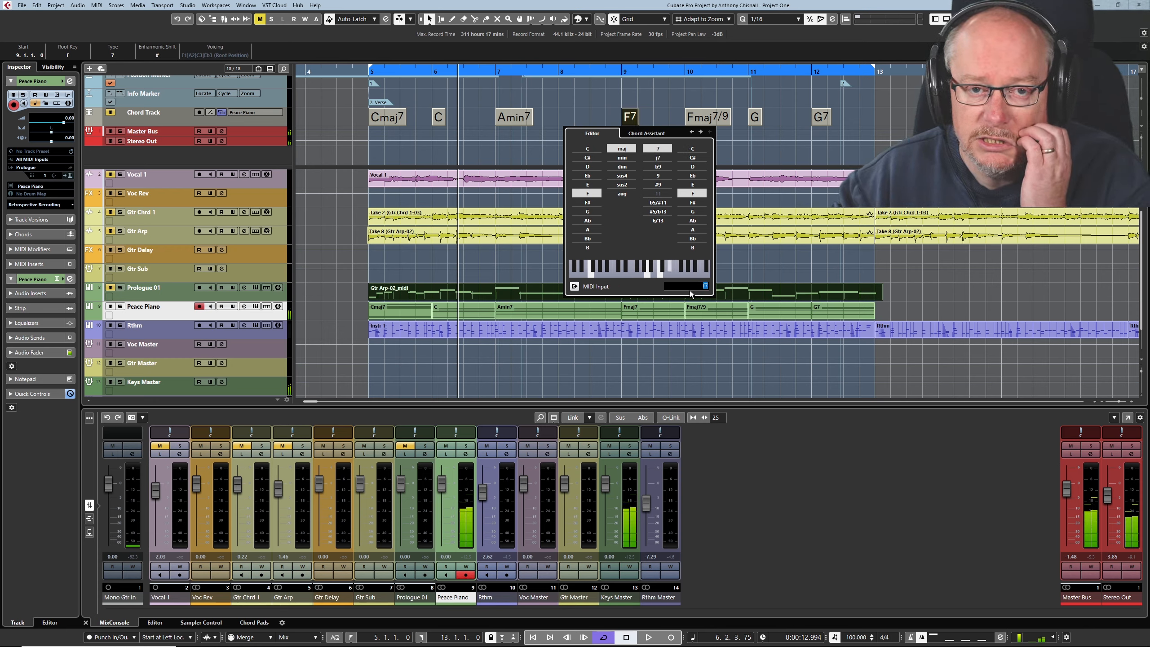
- Set the chord event at bar 9 back to Fmaj7 by entering its name as text, and close the chord editor
{"action": "type", "text": "m"}
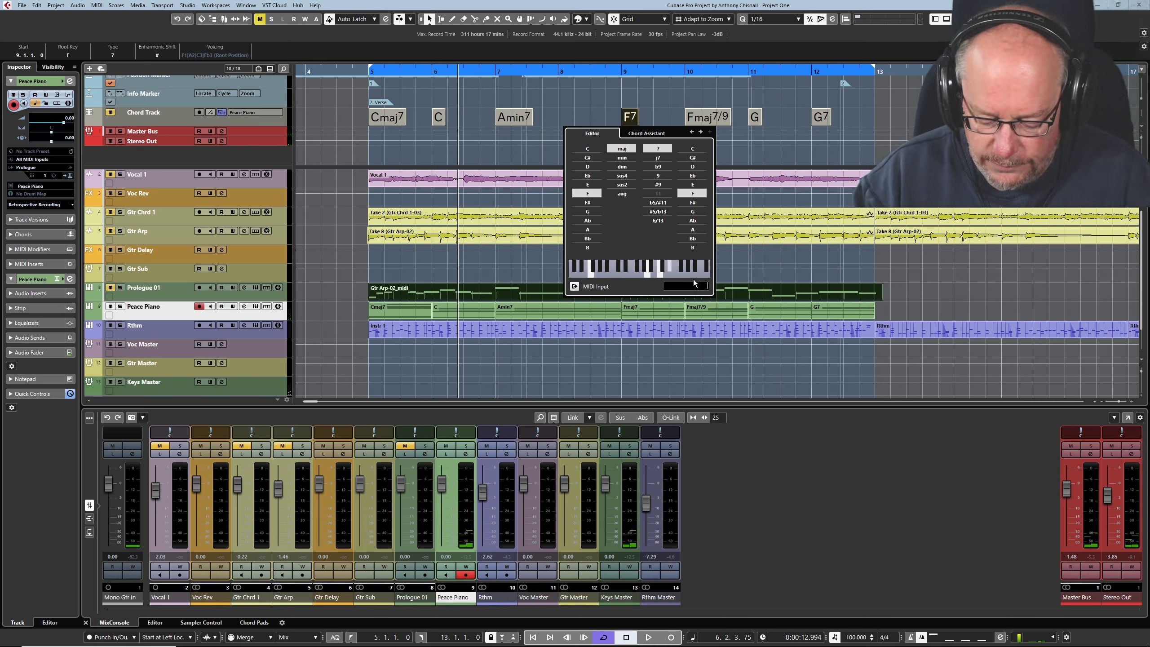
{"action": "type", "text": "aj7"}
{"action": "key", "text": "Return"}
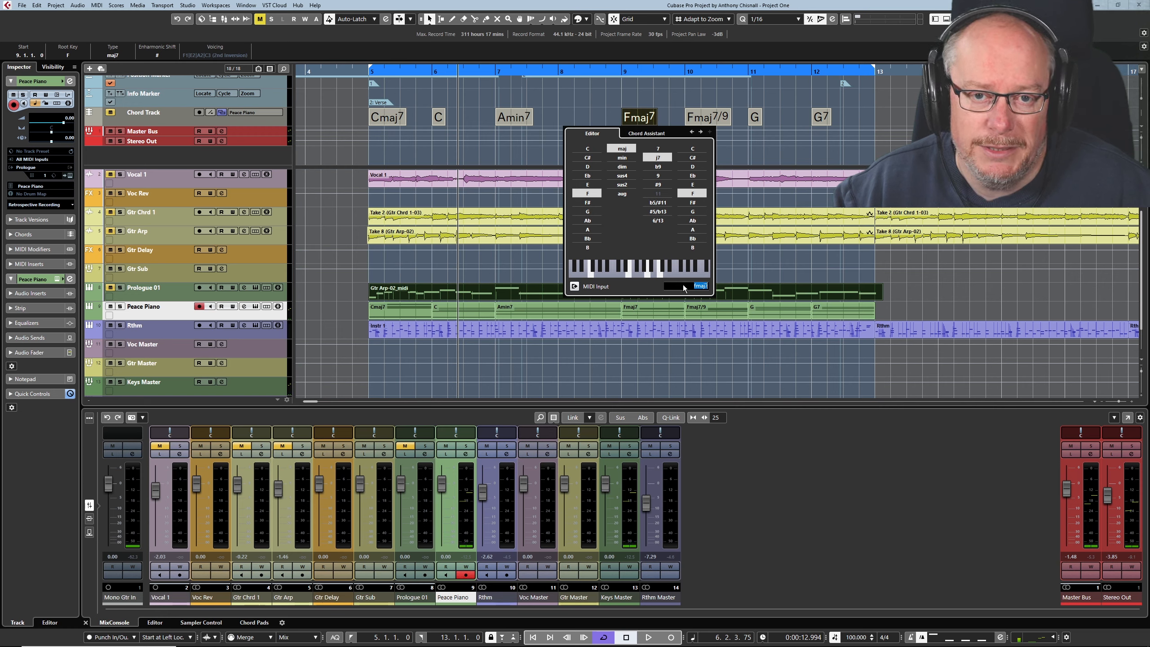
{"action": "left_click", "coordinate": [755, 448]}
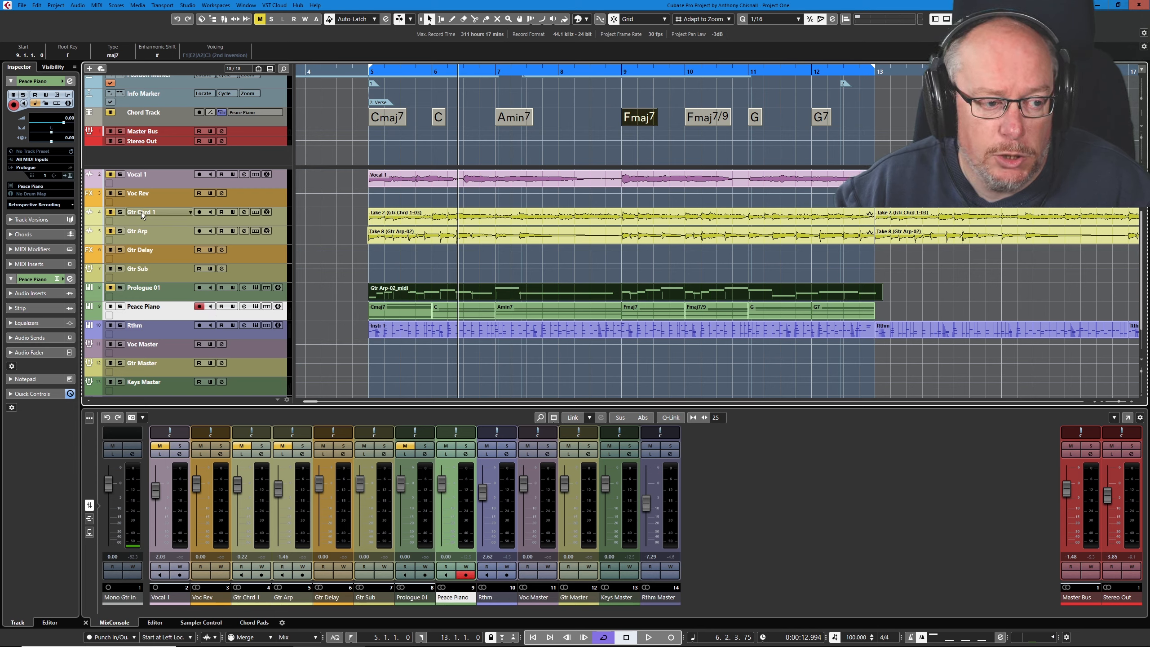
- Unmute the Prologue 01 track and lower its volume to about -8.31 dB while playing it with the Peace Piano chords
{"action": "left_click", "coordinate": [110, 288]}
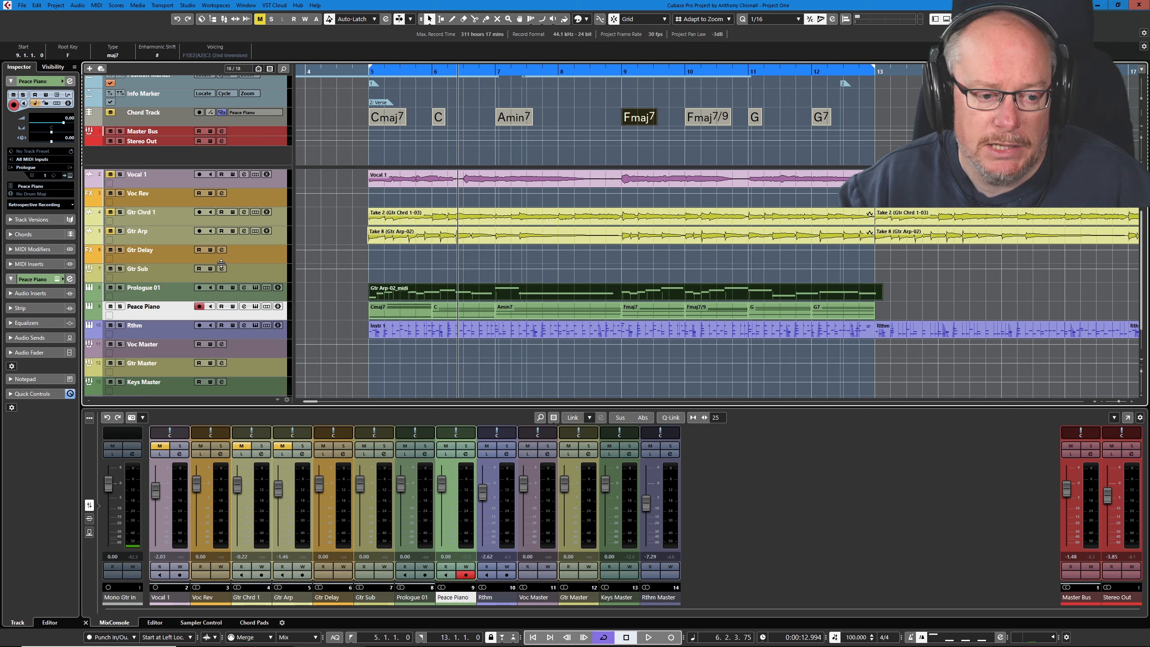
{"action": "key", "text": "space"}
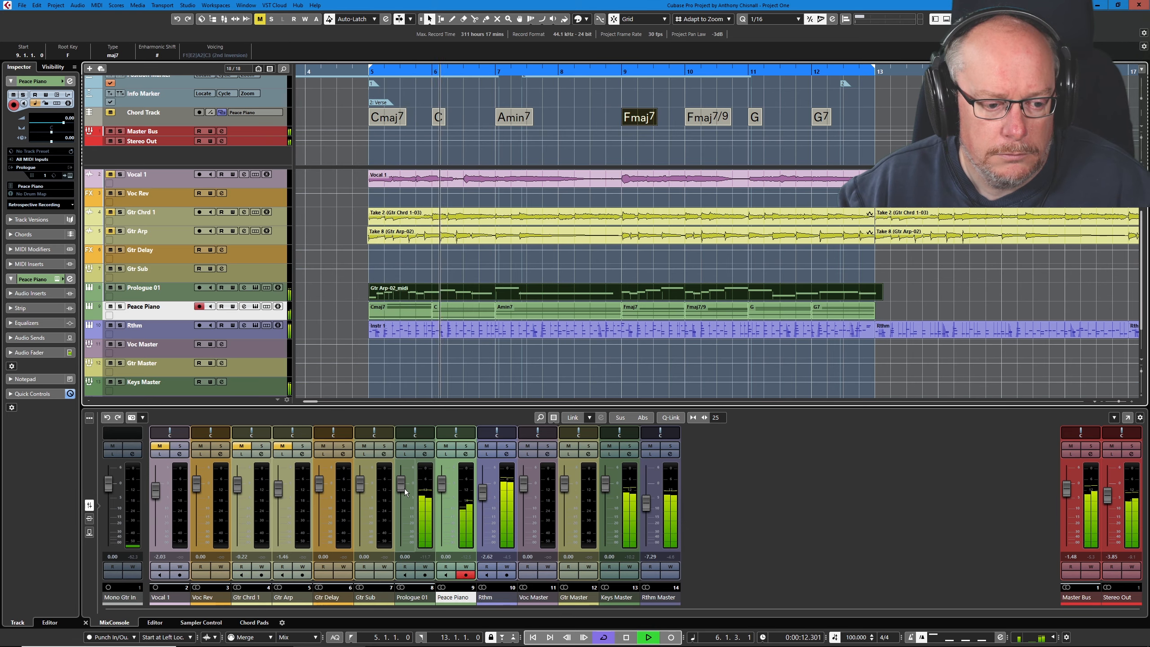
{"action": "left_click_drag", "start_coordinate": [405, 489], "coordinate": [401, 510]}
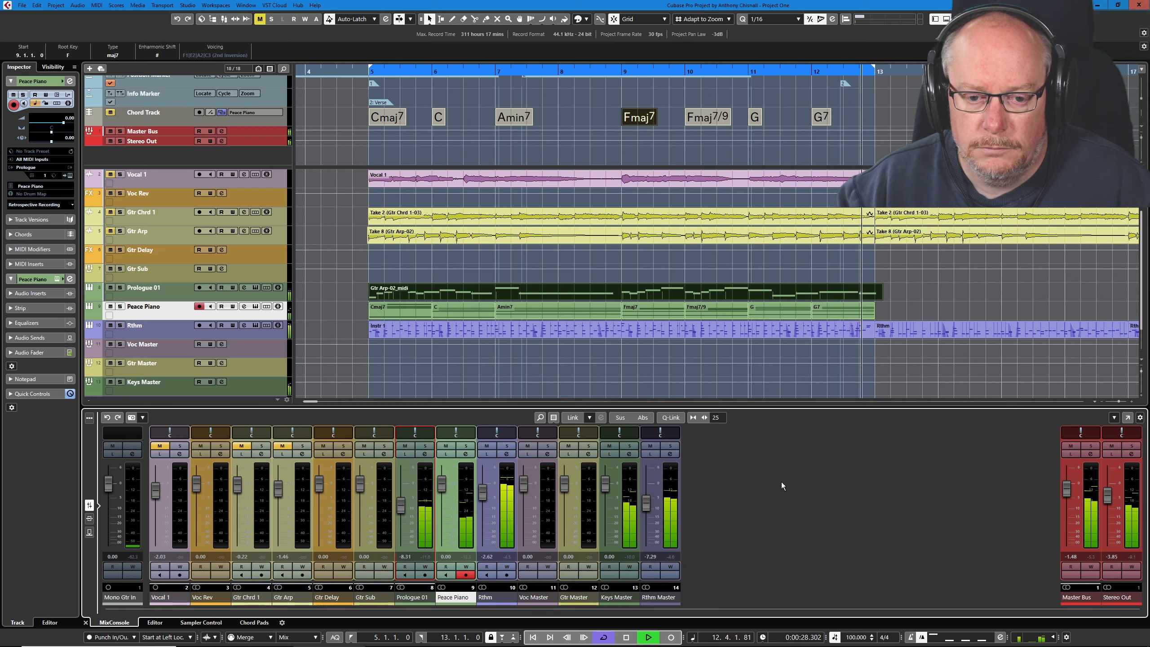
{"action": "key", "text": "space"}
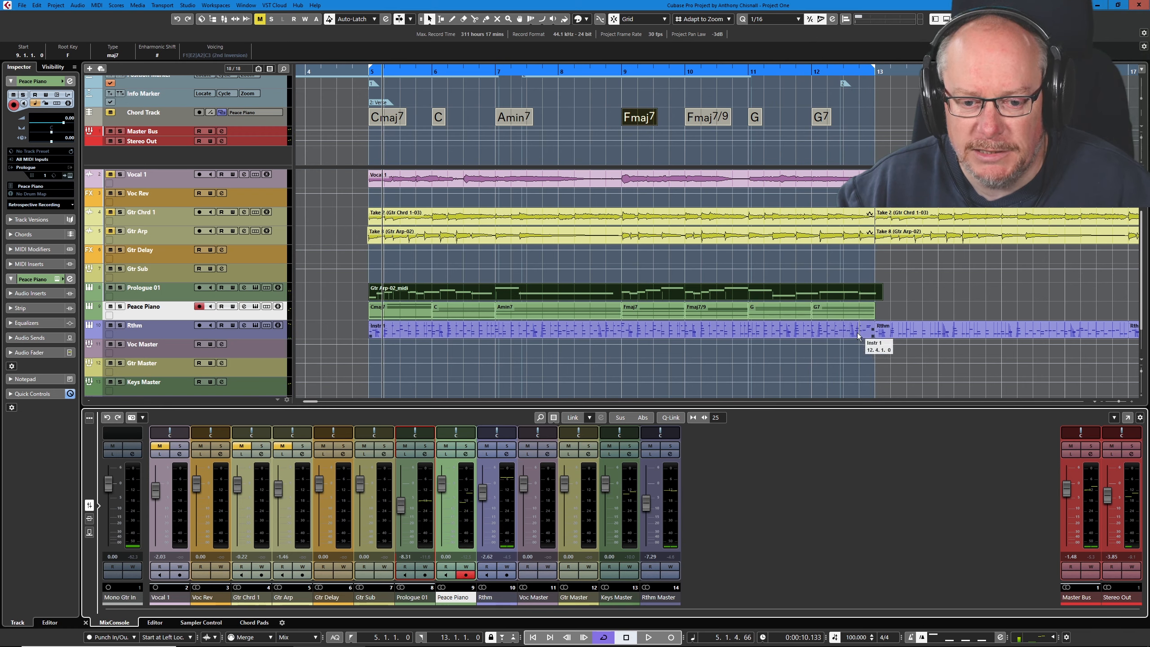